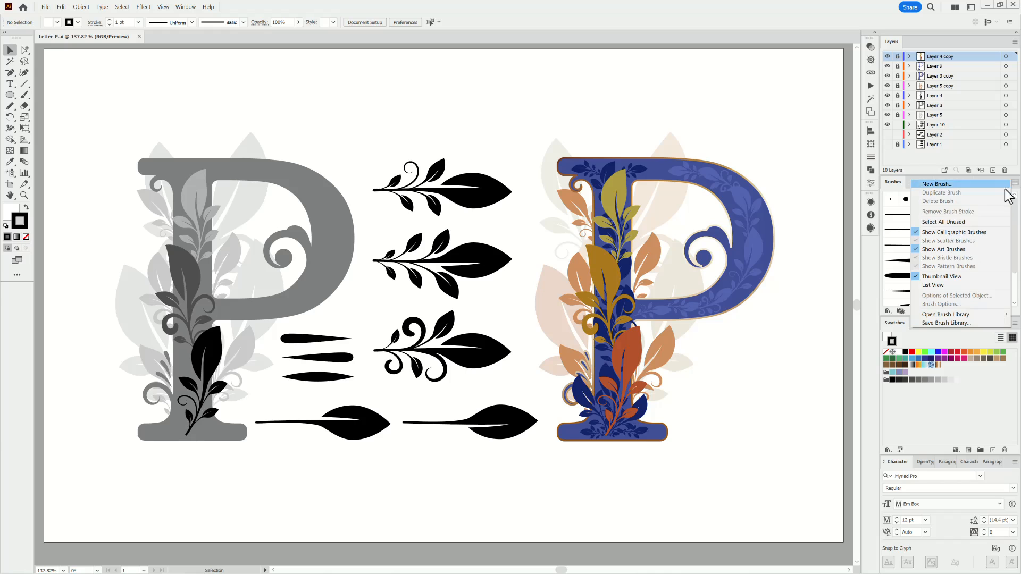
- Save the document's brushes as a brush library named Letter_P.ai in the Brushes folder
left_click(941, 325)
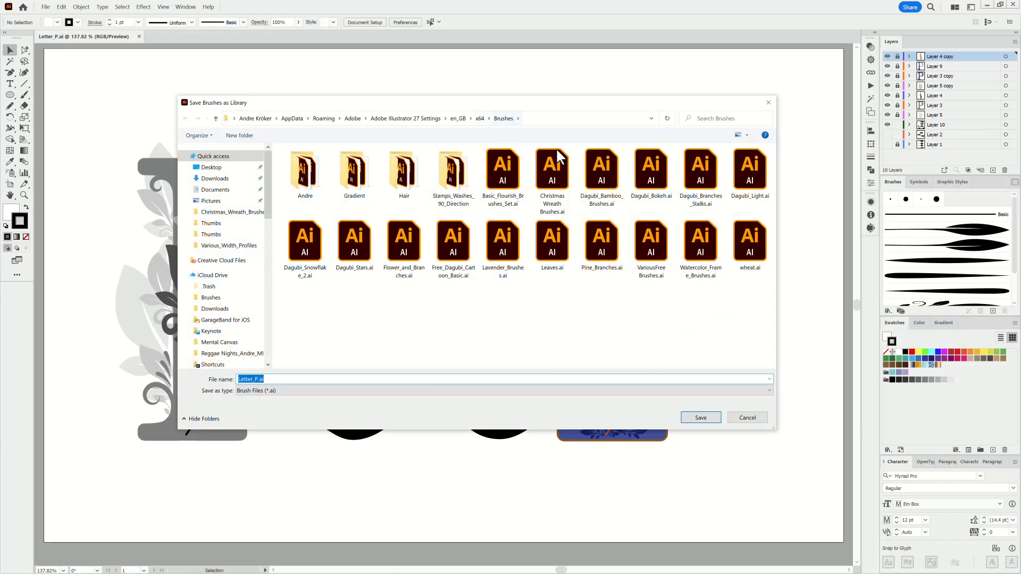
left_click(696, 423)
- Create a new landscape Art & Illustration document of 340 × 210 mm with RGB Color and High (300 ppi) raster effects
left_click(46, 7)
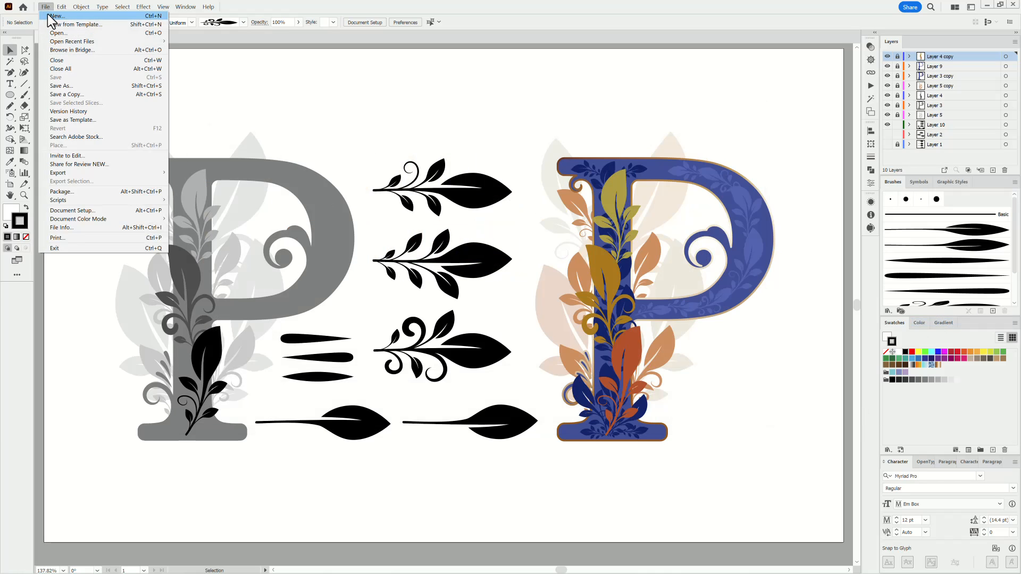
left_click(47, 17)
left_click(699, 432)
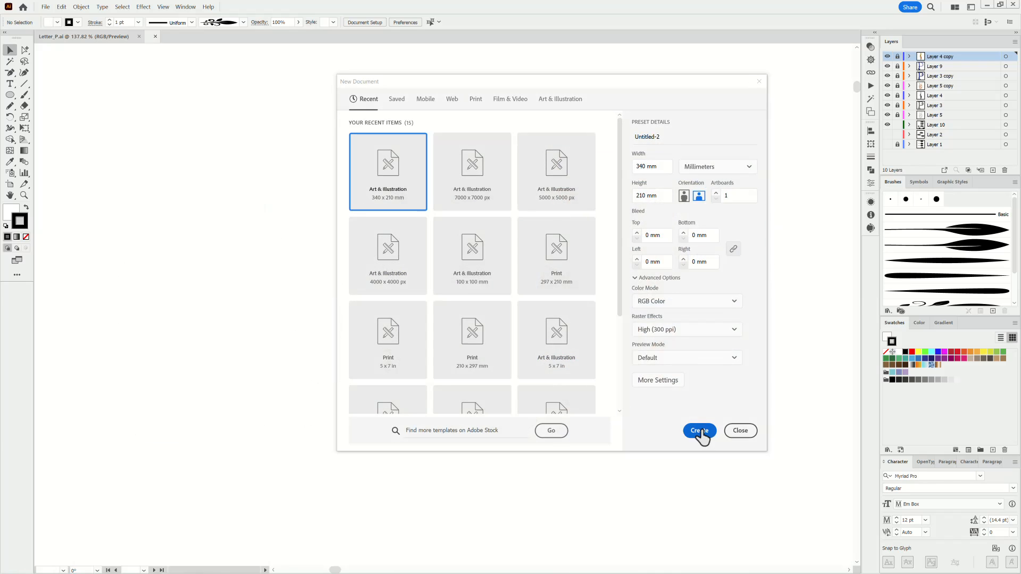
- Place a capital letter U on the artboard in Times New Roman Regular at 400 pt
left_click(10, 84)
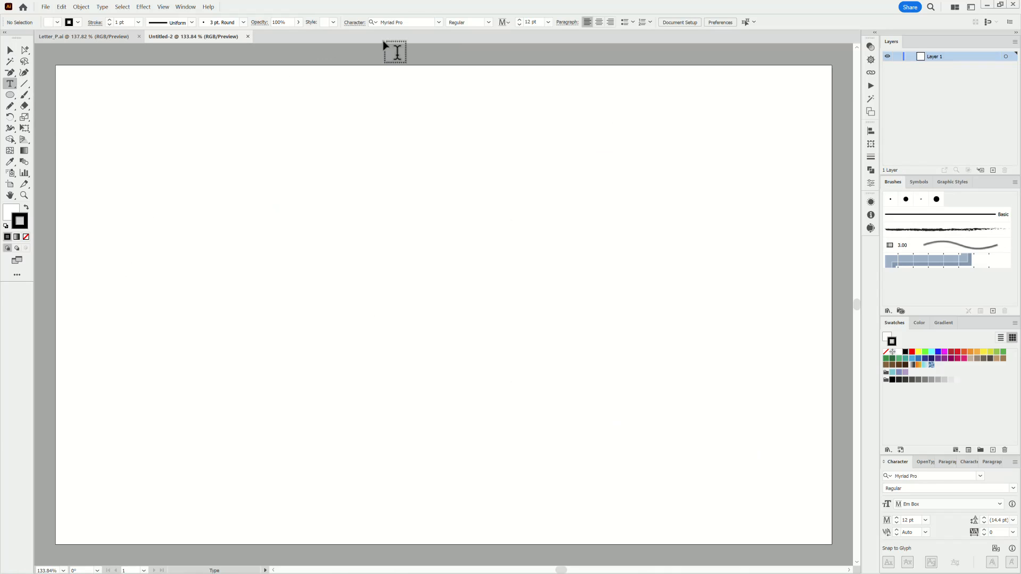
left_click(408, 21)
type("times")
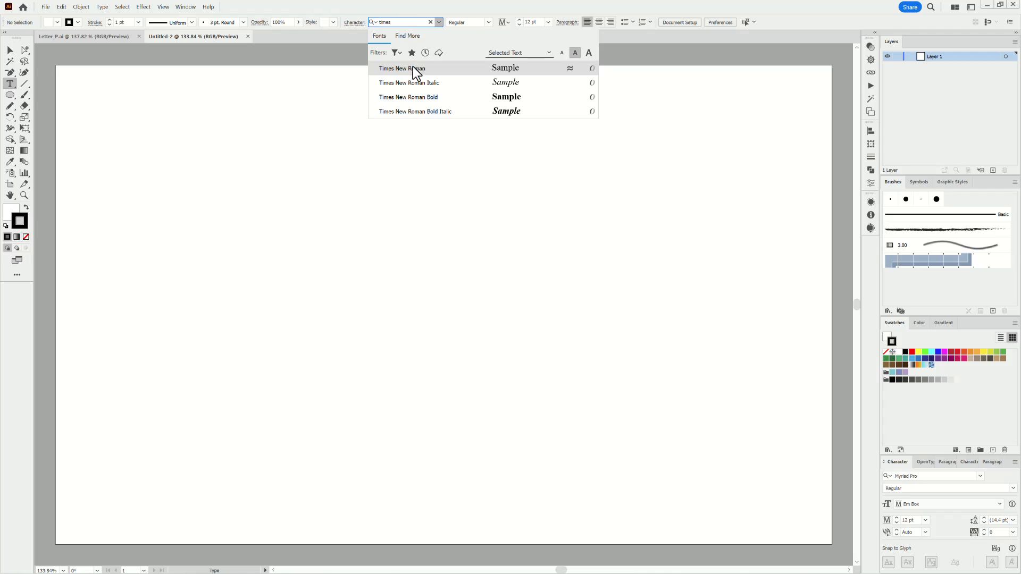
left_click(416, 68)
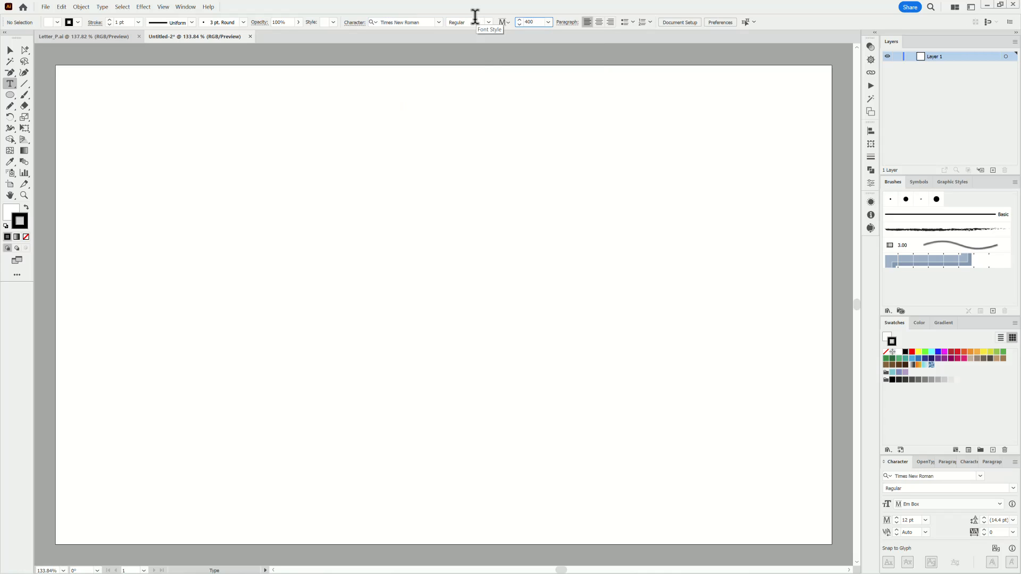
left_click(412, 253)
left_click_drag(571, 231, 435, 394)
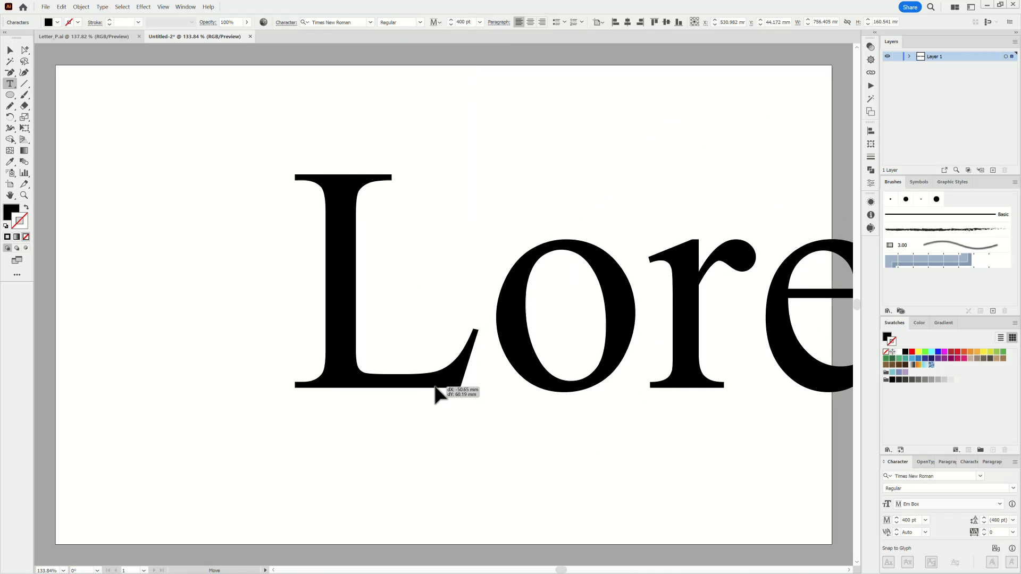
left_click(348, 285)
key("ctrl+a")
type("U")
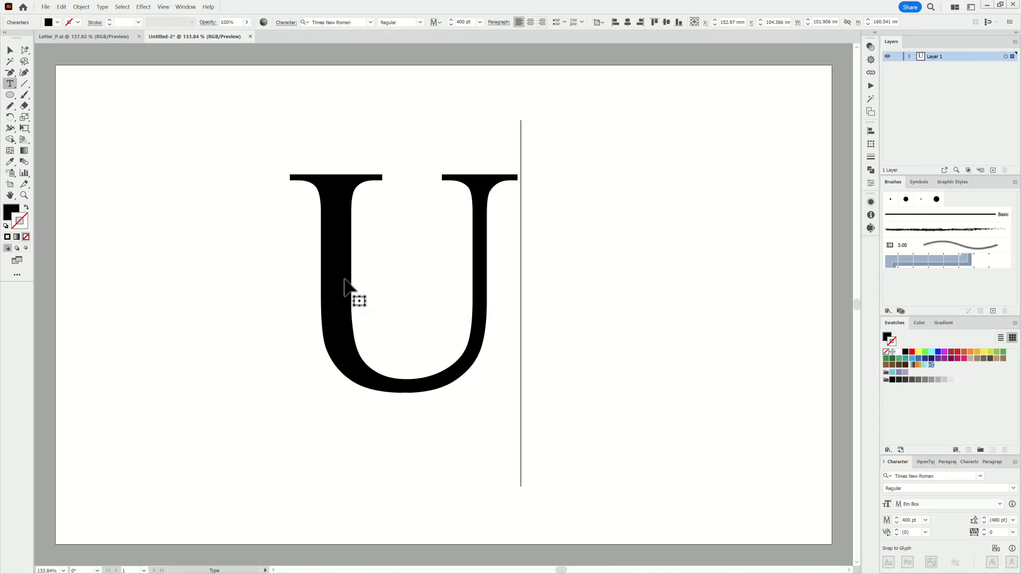
- Scale the letter U down to a font size of 340 pt and position it near the artboard's centre
left_click_drag(486, 312, 533, 358)
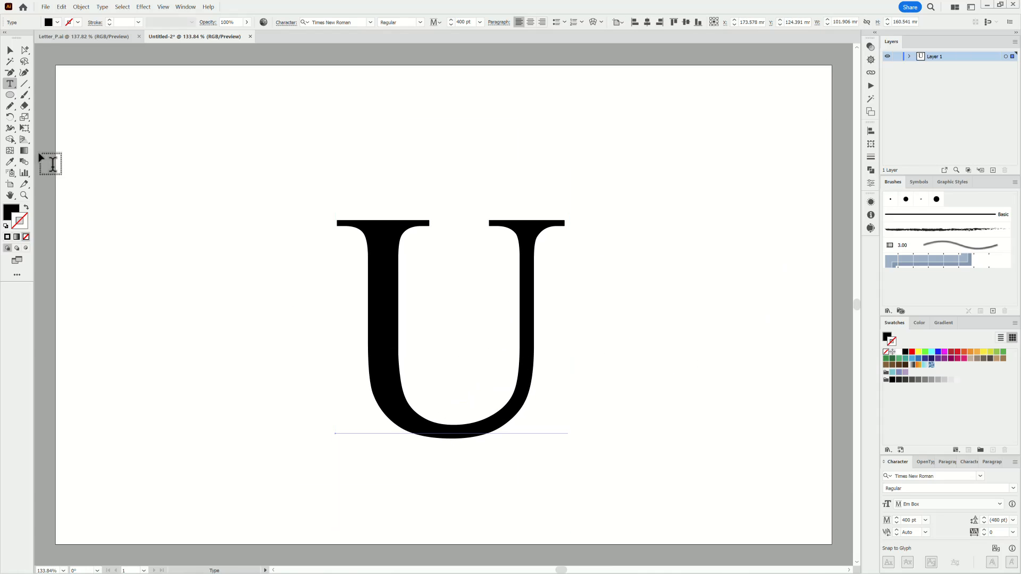
key("e")
left_click_drag(566, 166, 533, 220)
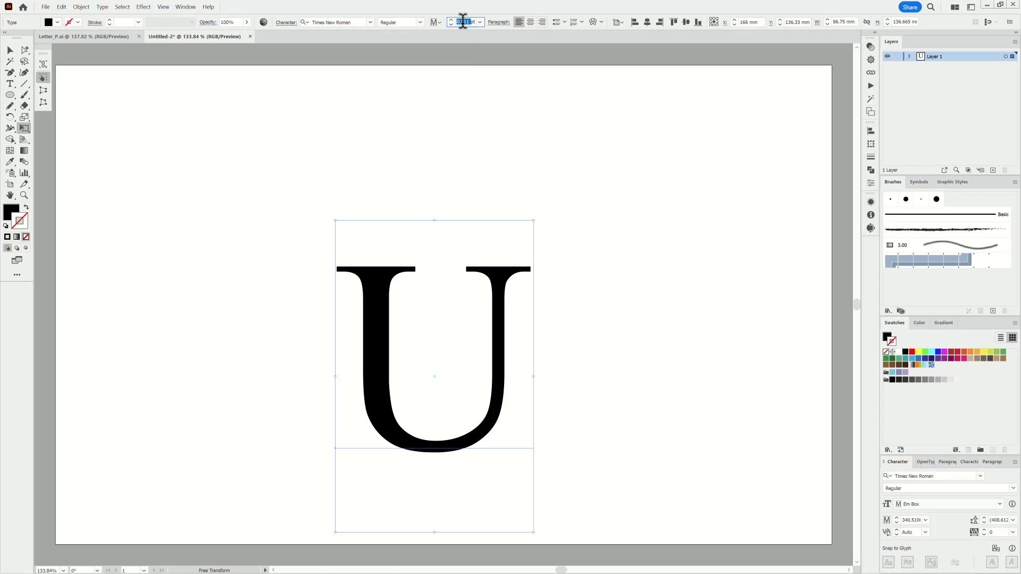
key("Return")
left_click_drag(496, 287, 521, 243)
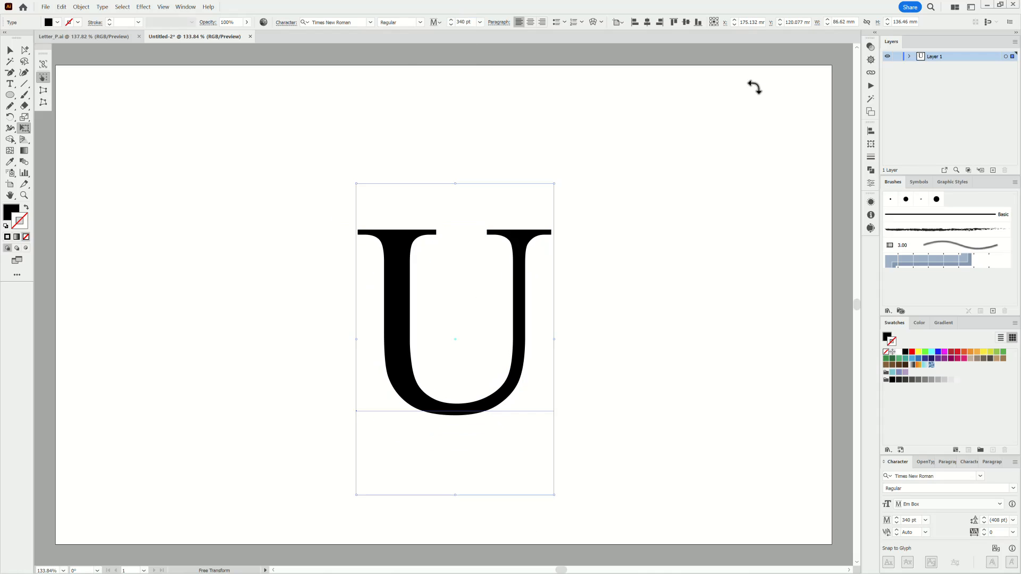
- Lock the letter U inside Layer 1 and bring up the RGB colour sliders
left_click(897, 66)
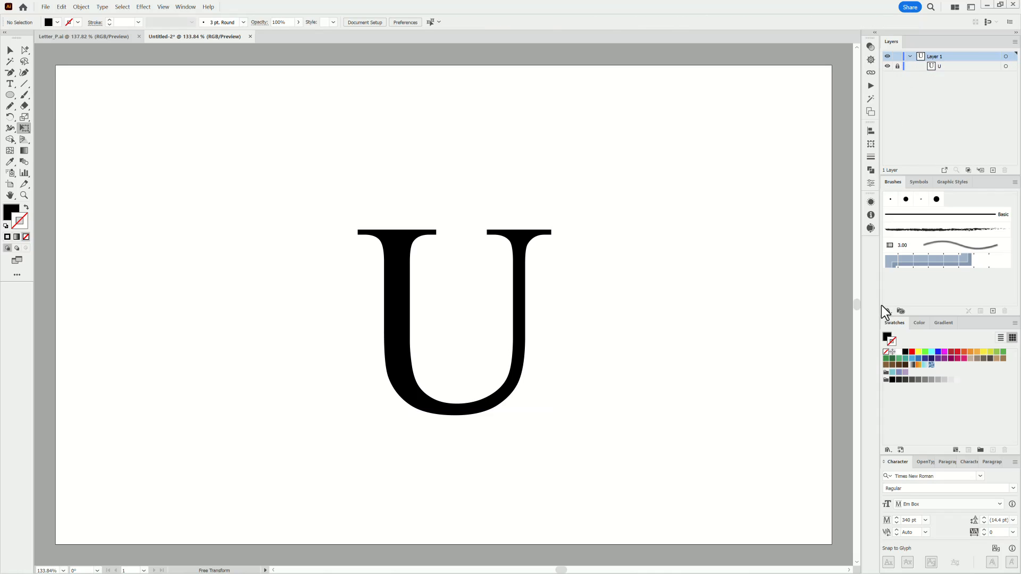
left_click(921, 323)
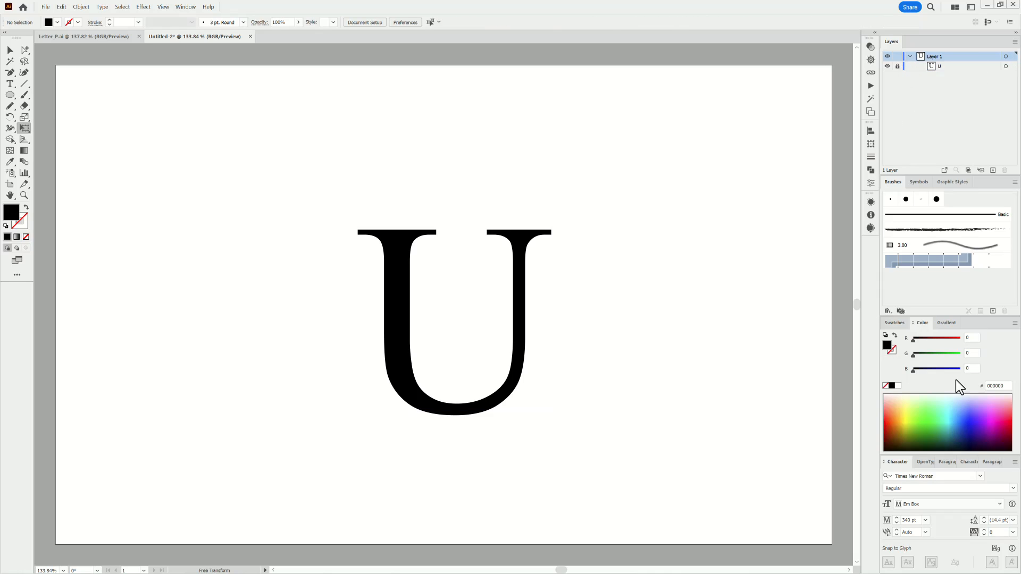
- Load the user-defined Letter_P brush library beside the letter and accept the current Paintbrush tool options
left_click(888, 311)
mouse_move(898, 416)
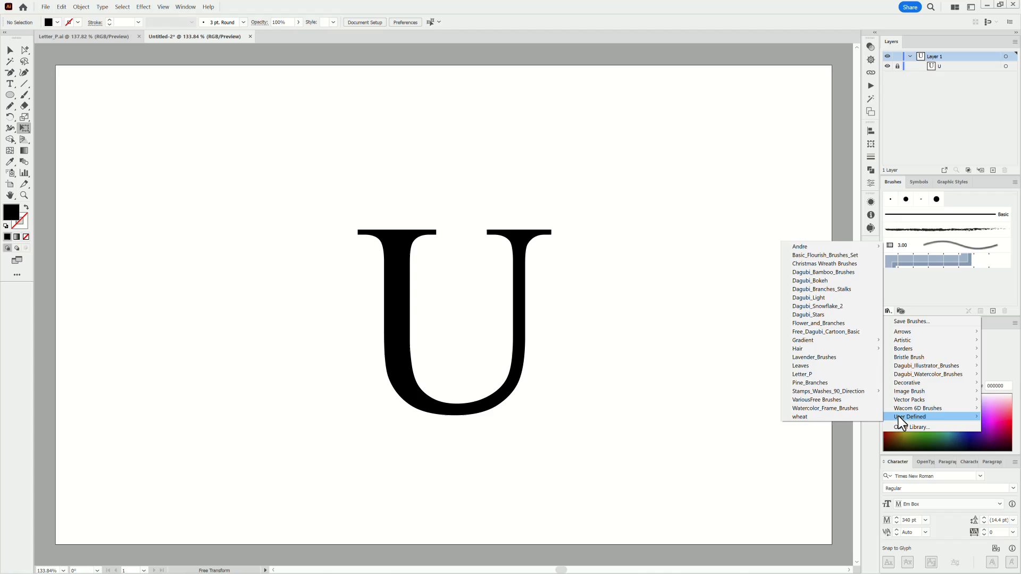
left_click(839, 374)
mouse_move(773, 143)
left_mouse_down()
mouse_move(770, 337)
mouse_move(772, 274)
left_mouse_up()
left_click_drag(784, 76, 780, 205)
double_click(25, 95)
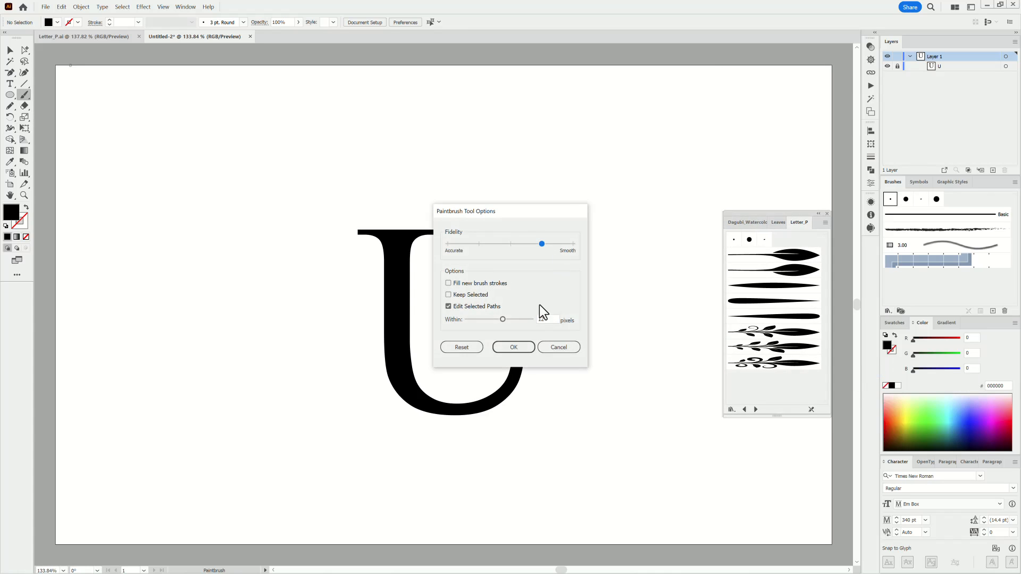
left_click(503, 346)
- Paint a trial wavy stem beside the U with the double-tapered brush and add two leaves with the two leaf brushes
left_click(766, 287)
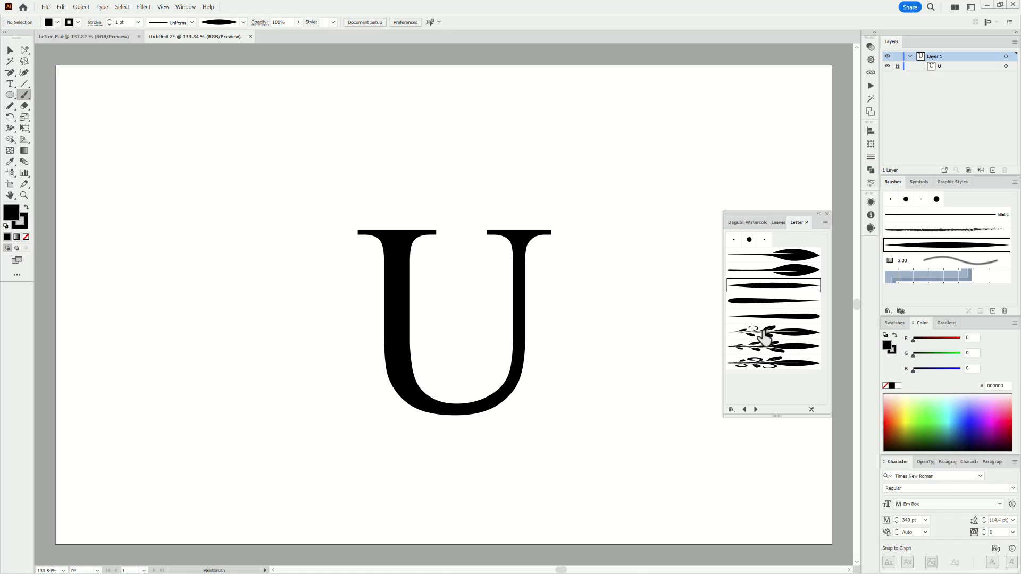
left_click_drag(634, 341, 614, 178)
left_click(771, 270)
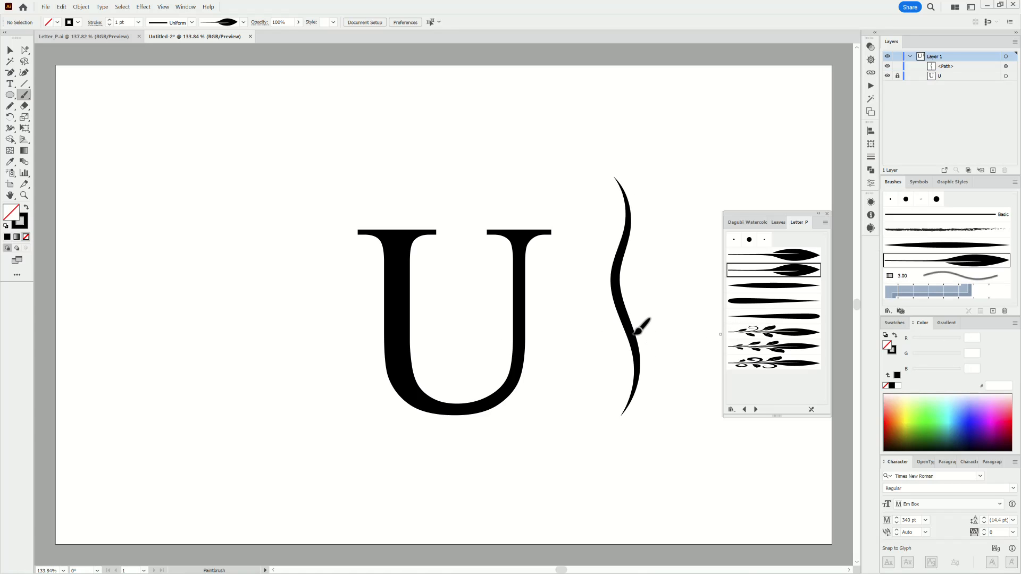
left_click_drag(635, 325, 659, 271)
left_click(774, 255)
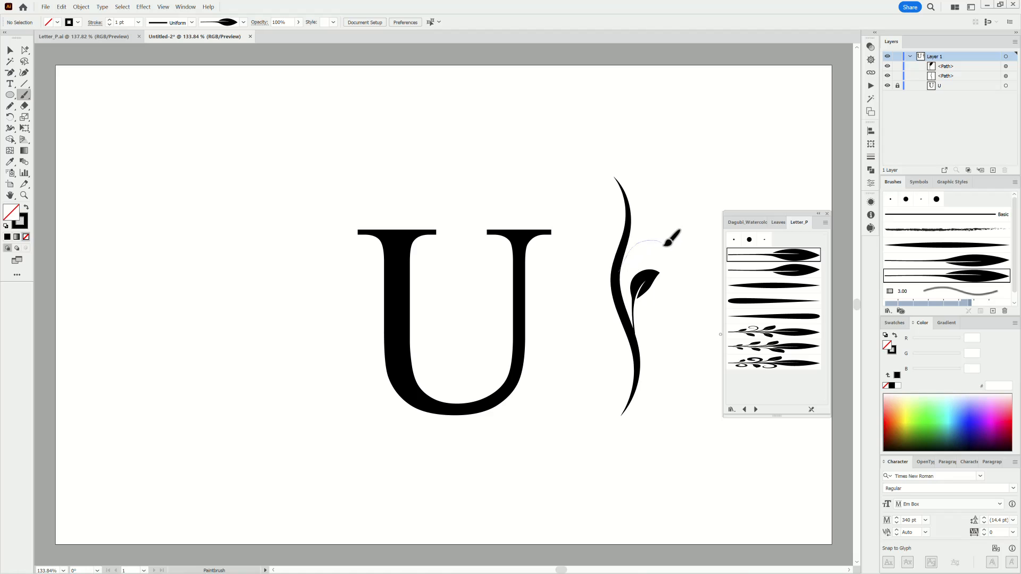
left_click_drag(671, 237, 665, 244)
- Select the trial stem with its two leaves and remove them from the artboard
key("v")
left_click_drag(579, 159, 651, 367)
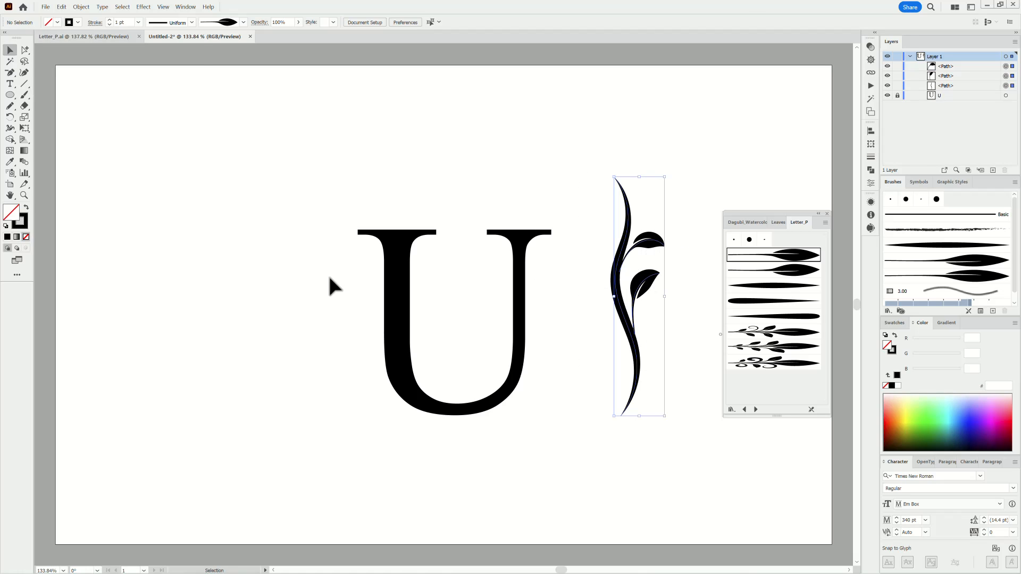
left_click(62, 7)
left_click(71, 36)
- Paint a black spiral curl inside the U, growing from its thin side, with the brush that thickens toward its end
key("z")
mouse_move(477, 349)
left_mouse_down()
mouse_move(495, 374)
mouse_move(514, 372)
left_mouse_up()
left_click(893, 349)
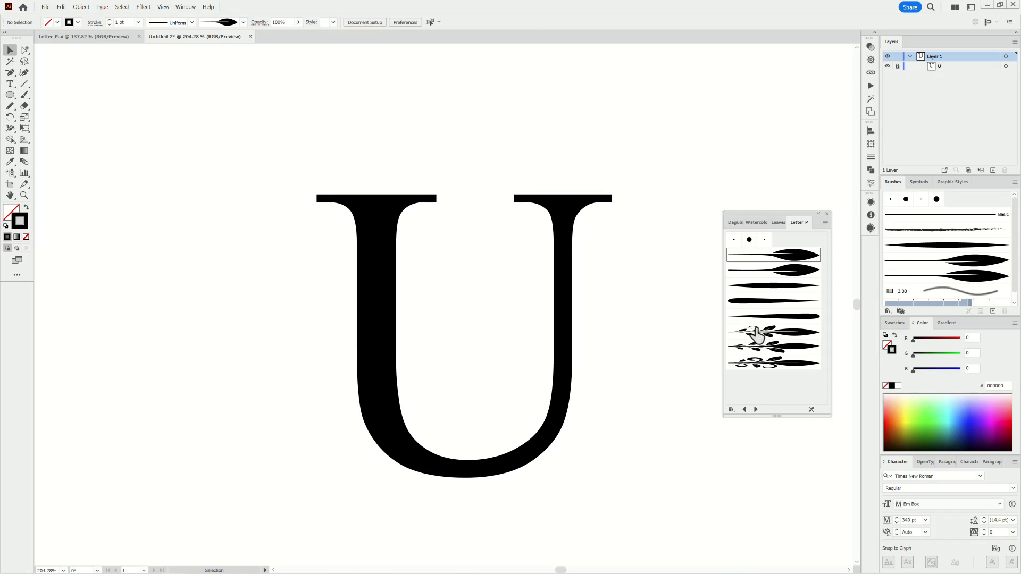
left_click(770, 318)
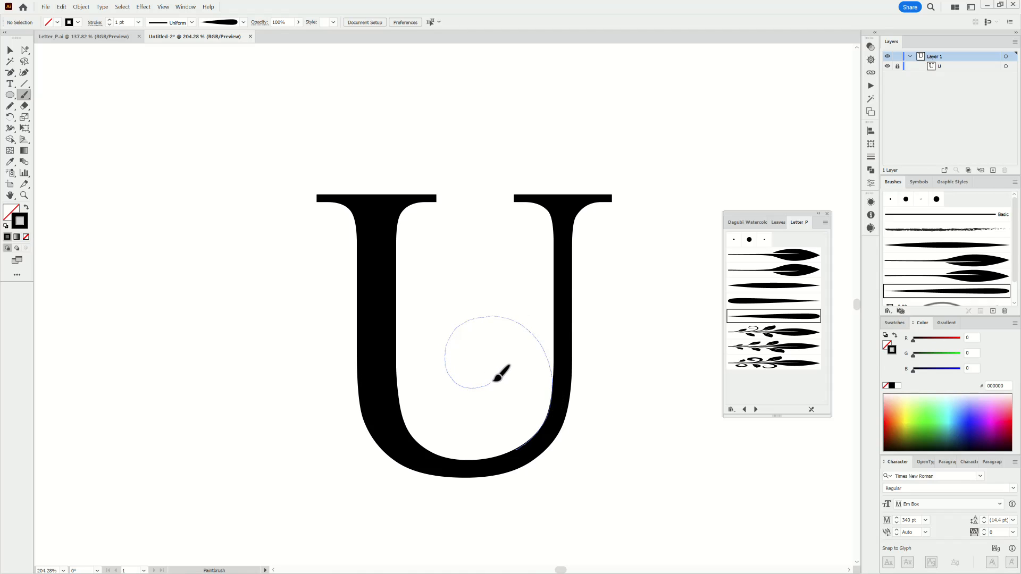
left_click_drag(494, 379, 499, 370)
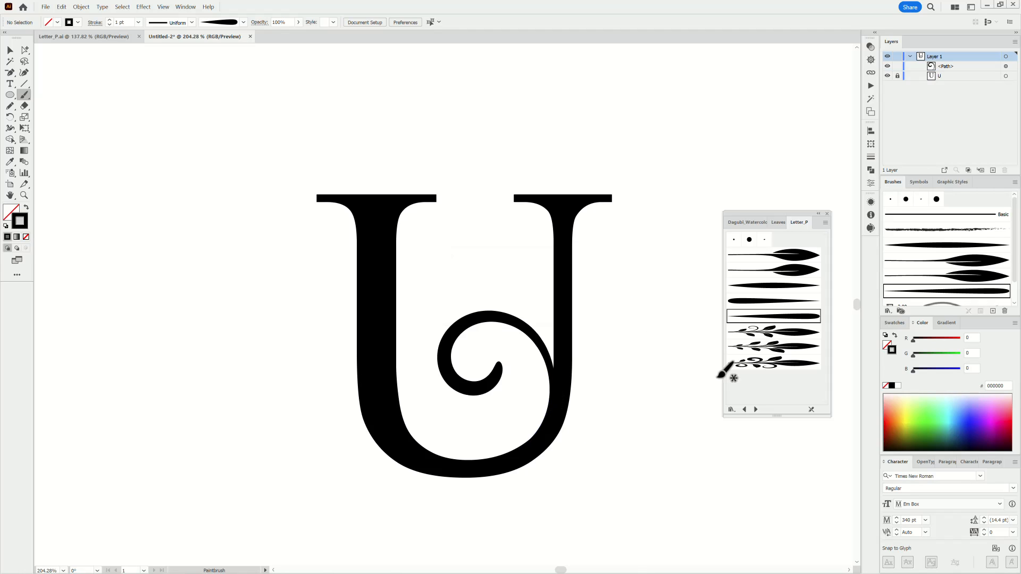
- Paint an S-shaped stem with the double-tapered brush, rising from the U's thin side and curling above the letter
left_click(773, 288)
scroll(598, 266, "up", 2)
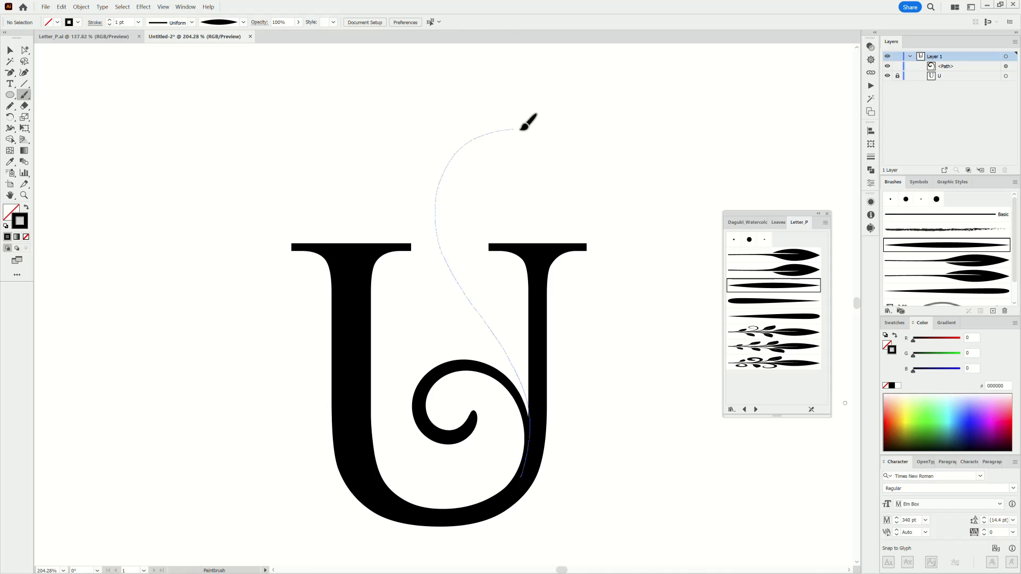
left_click_drag(523, 203, 511, 198)
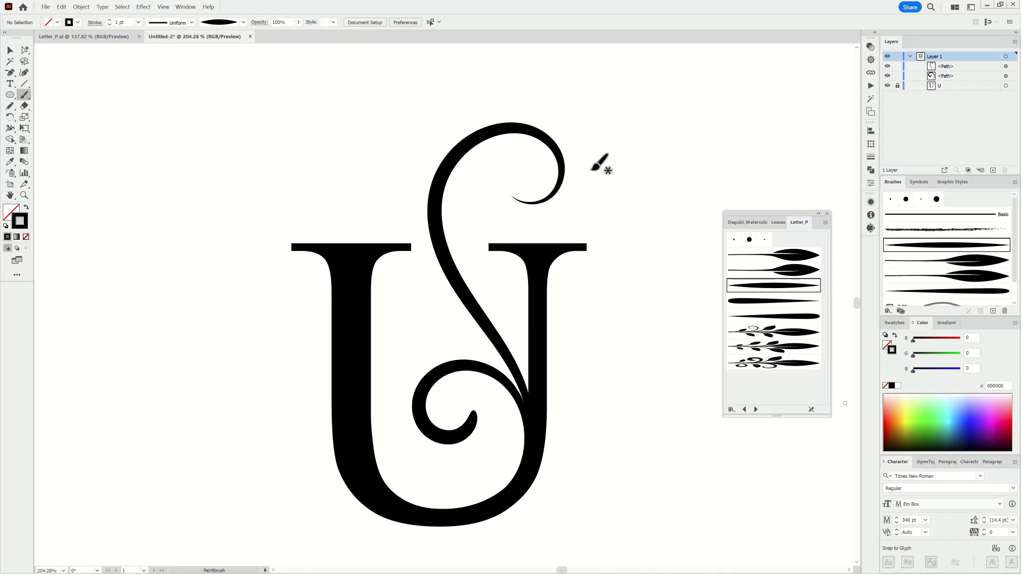
- Smooth the curves of the tall S-shaped stem with the Smooth tool
left_click(10, 106)
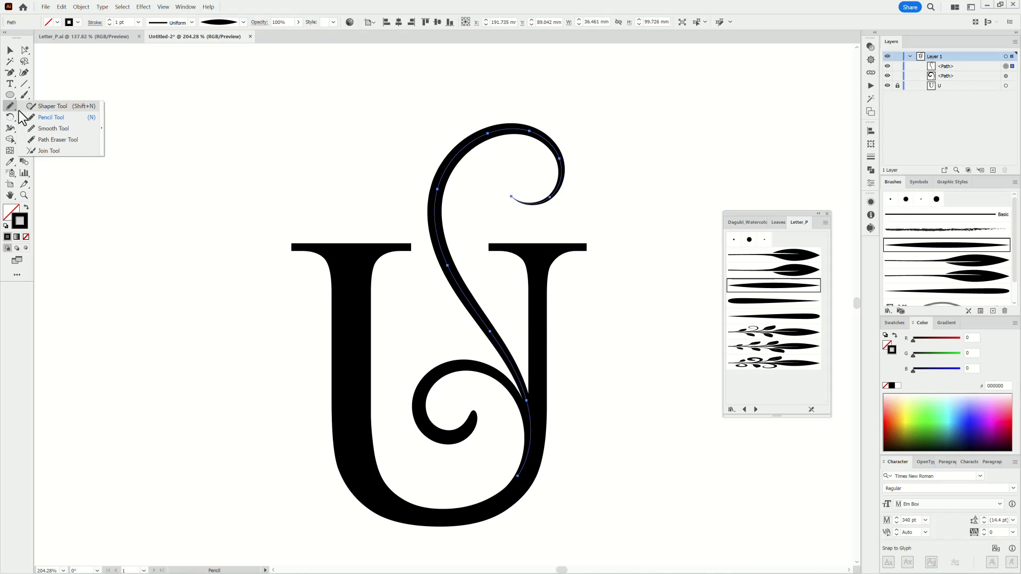
left_click(48, 129)
left_click_drag(437, 231, 444, 253)
mouse_move(437, 195)
left_mouse_down()
mouse_move(471, 323)
mouse_move(531, 256)
mouse_move(437, 208)
mouse_move(494, 338)
left_mouse_up()
mouse_move(441, 189)
left_mouse_down()
mouse_move(478, 139)
mouse_move(553, 187)
left_mouse_up()
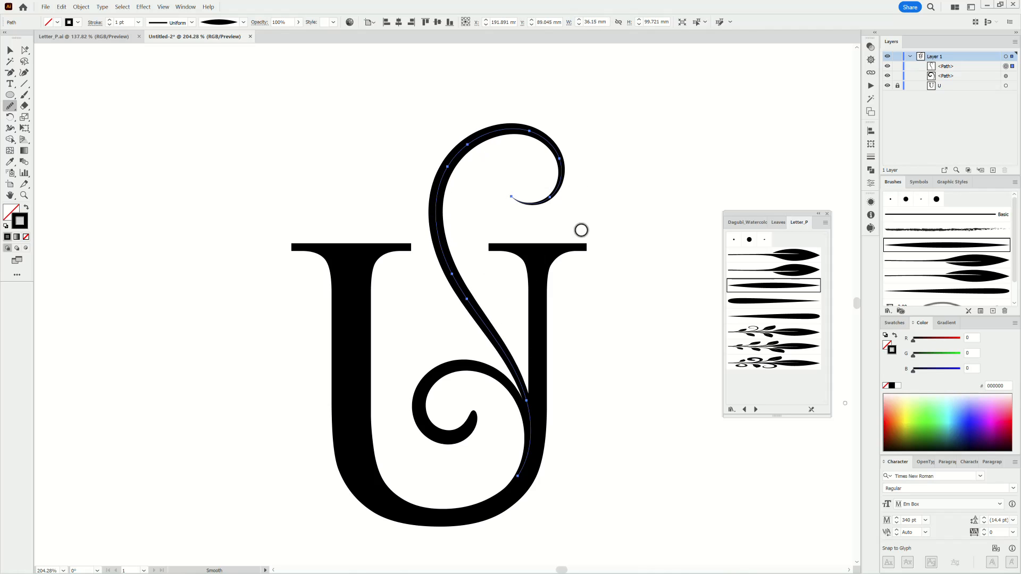
mouse_move(464, 152)
left_mouse_down()
mouse_move(439, 198)
mouse_move(464, 273)
left_mouse_up()
- Paint a larger and a smaller leaf at the stem's curled tip with the first leaf brush
key("b")
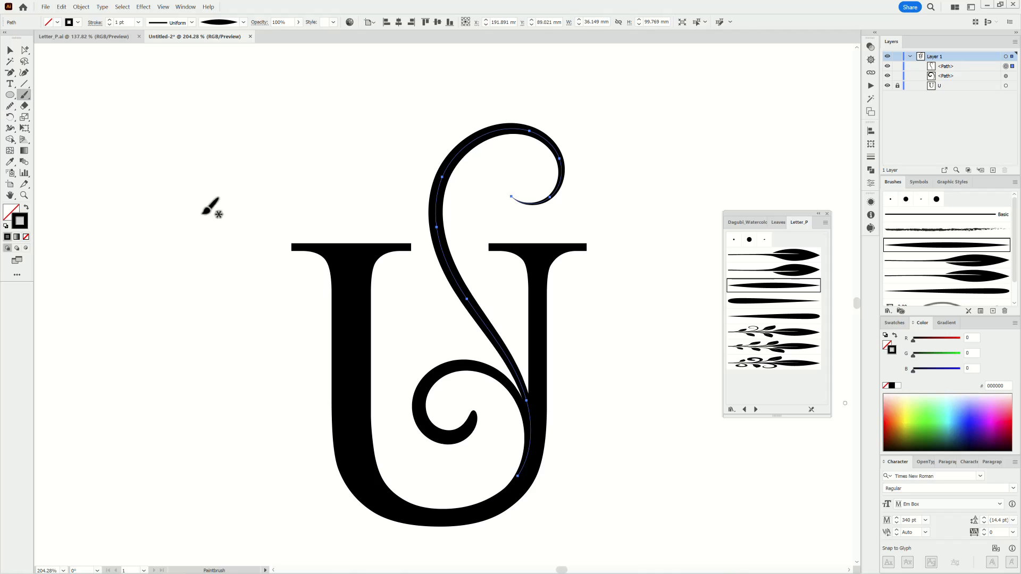
key("ctrl+shift+a")
left_click(789, 258)
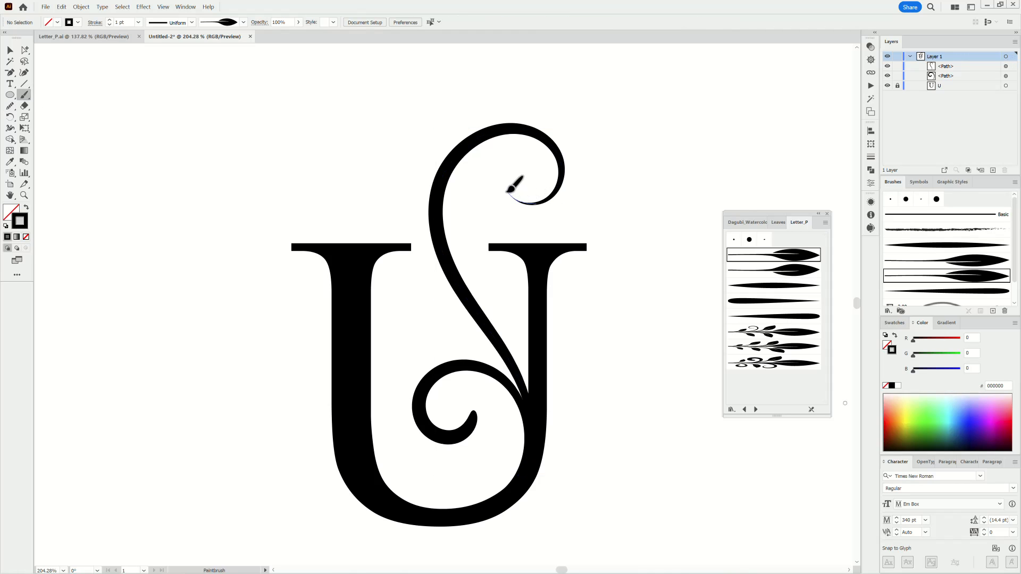
left_click_drag(507, 160, 510, 156)
scroll(543, 173, "up", 5)
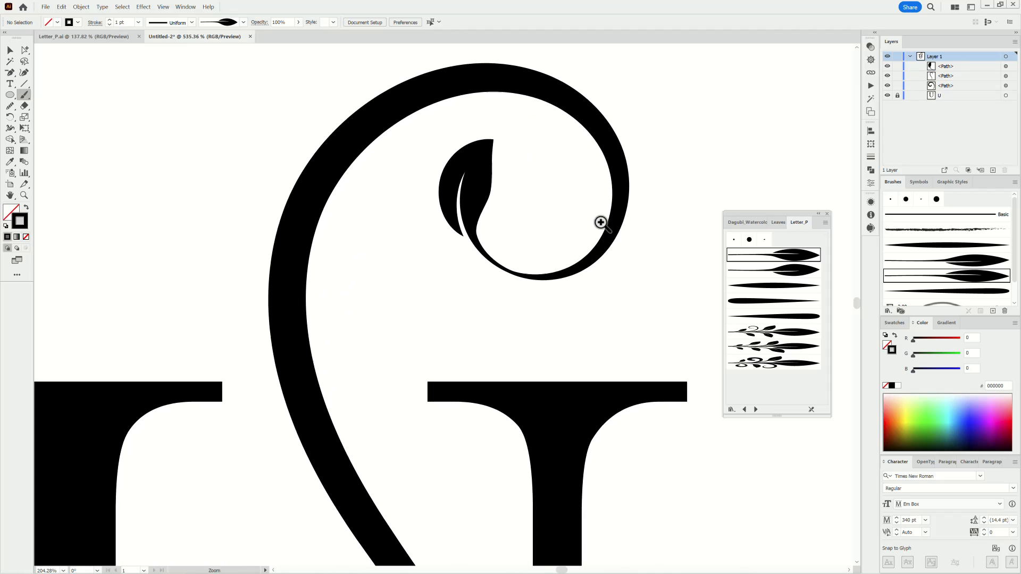
left_click_drag(512, 220, 513, 220)
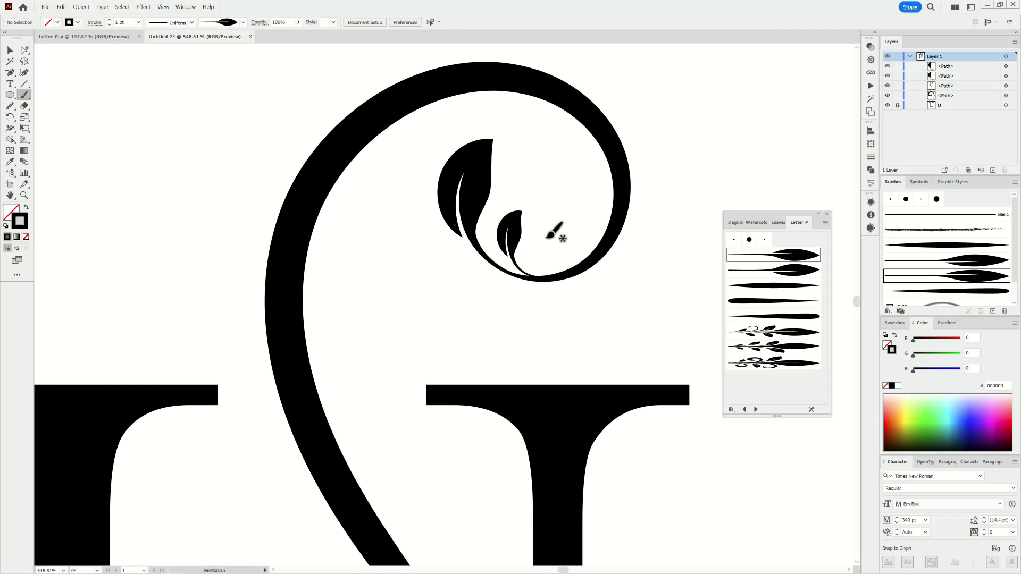
- Paint a third leaf outside the curled tip with the second leaf brush, straighten its stalk end and join it to the stem
left_click(774, 270)
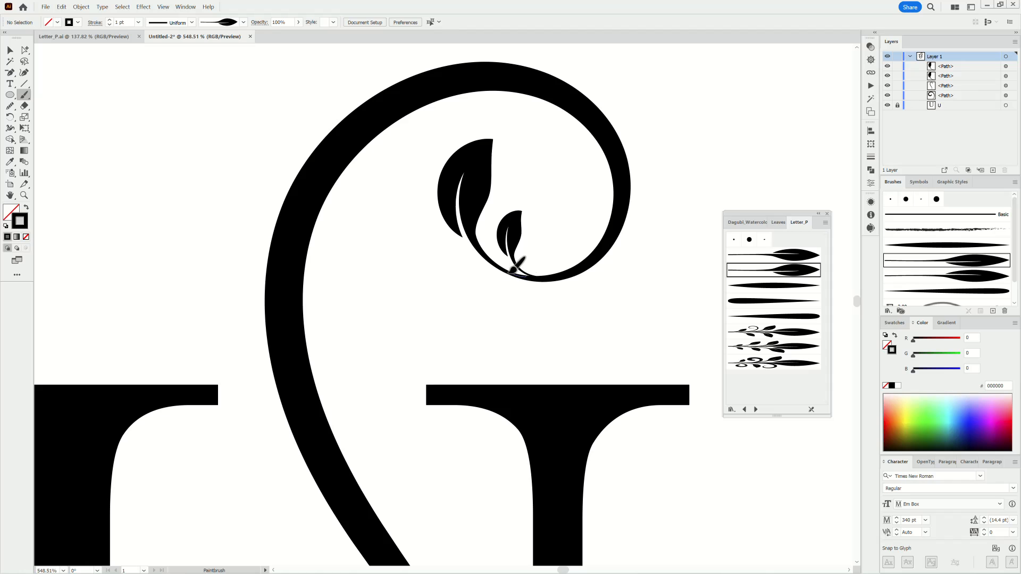
mouse_move(460, 261)
left_mouse_down()
mouse_move(424, 277)
mouse_move(458, 272)
mouse_move(443, 273)
left_mouse_up()
left_click(23, 49)
scroll(491, 279, "up", 7)
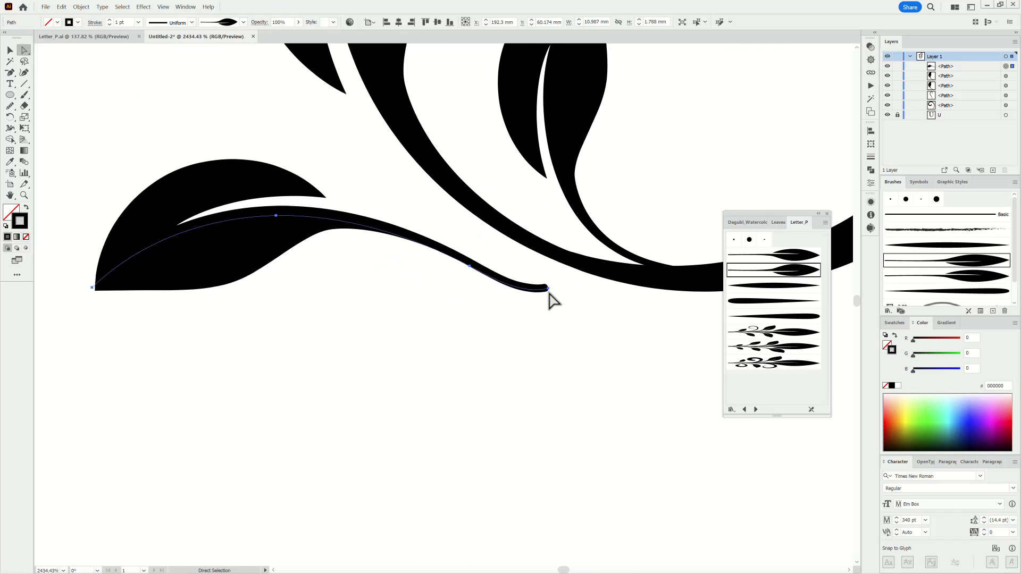
left_click(548, 289)
left_click_drag(548, 297, 545, 304)
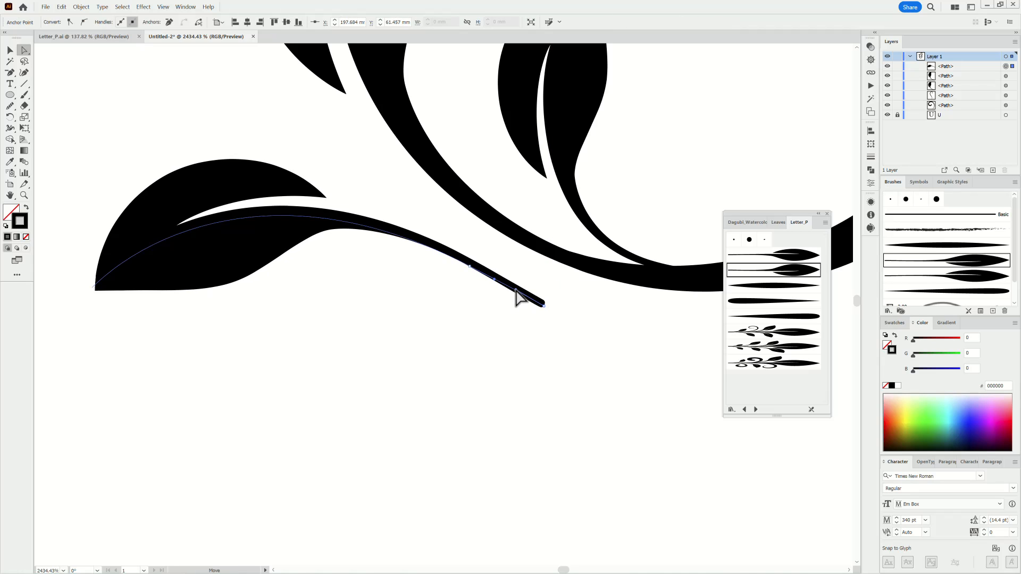
left_click_drag(239, 250, 230, 193)
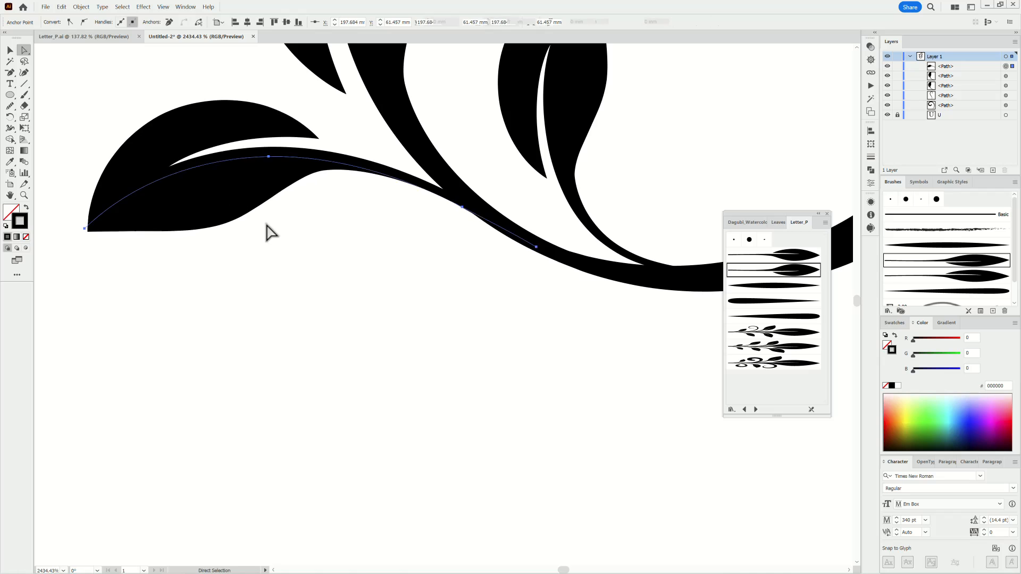
left_click_drag(598, 358, 476, 337)
left_click_drag(569, 378, 432, 327)
left_click(645, 291)
- Paint a leaf on each side of the tall stem inside the U, using the first and then the second leaf brush
left_click_drag(610, 348, 563, 340)
left_click_drag(564, 417, 520, 250)
left_click_drag(453, 275, 478, 293)
left_click(774, 255)
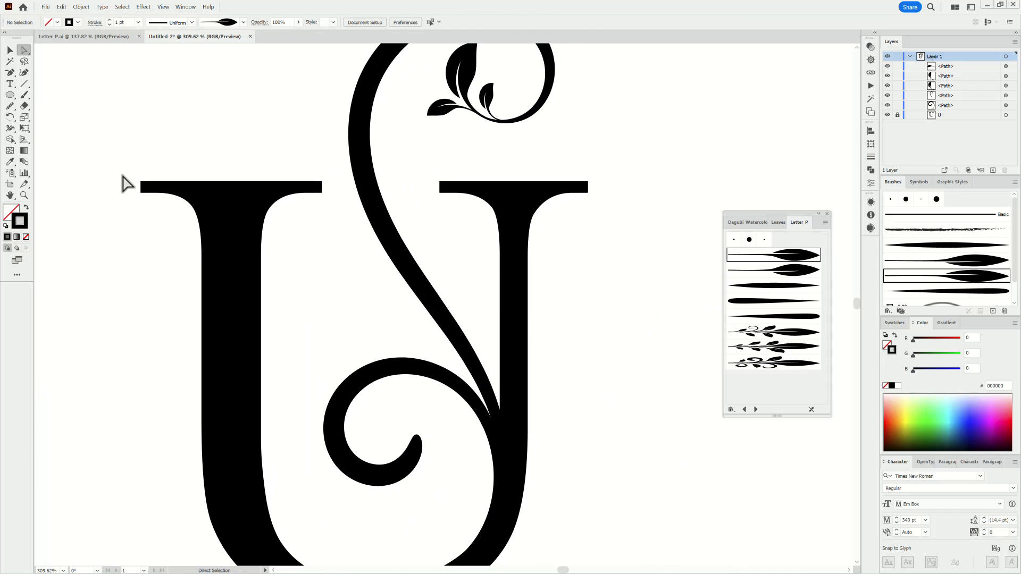
key("b")
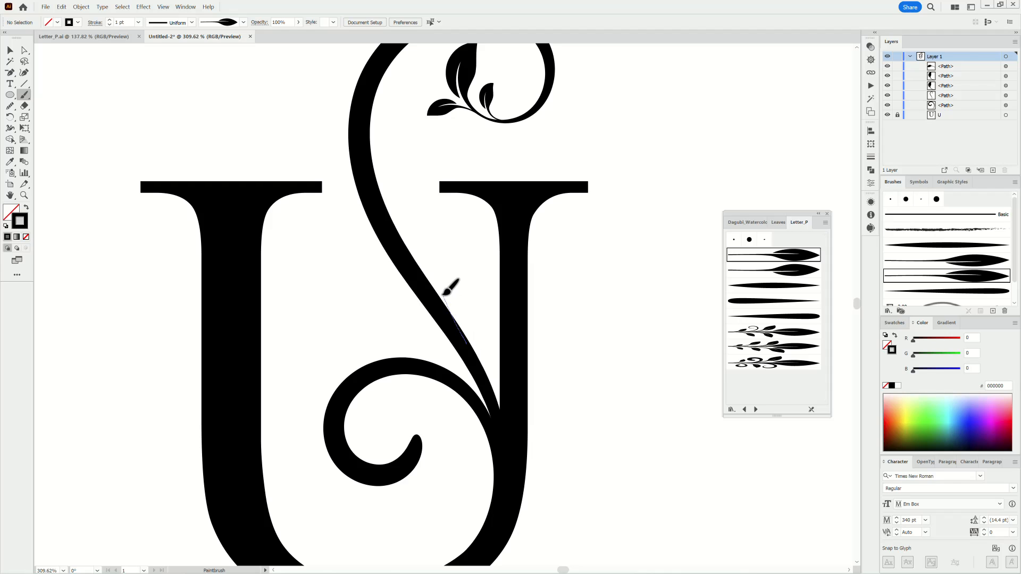
left_click_drag(457, 220, 460, 216)
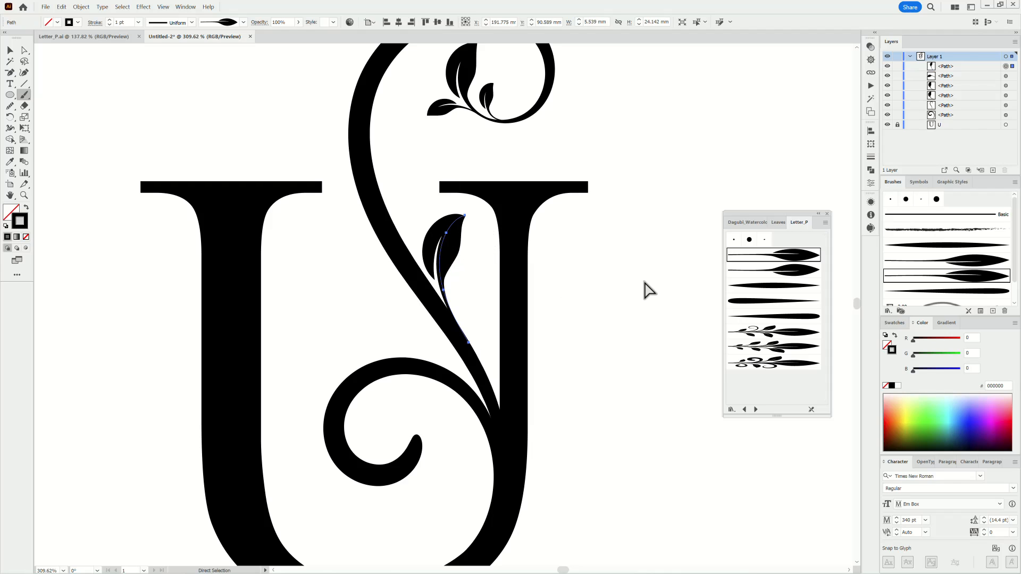
left_click(785, 271)
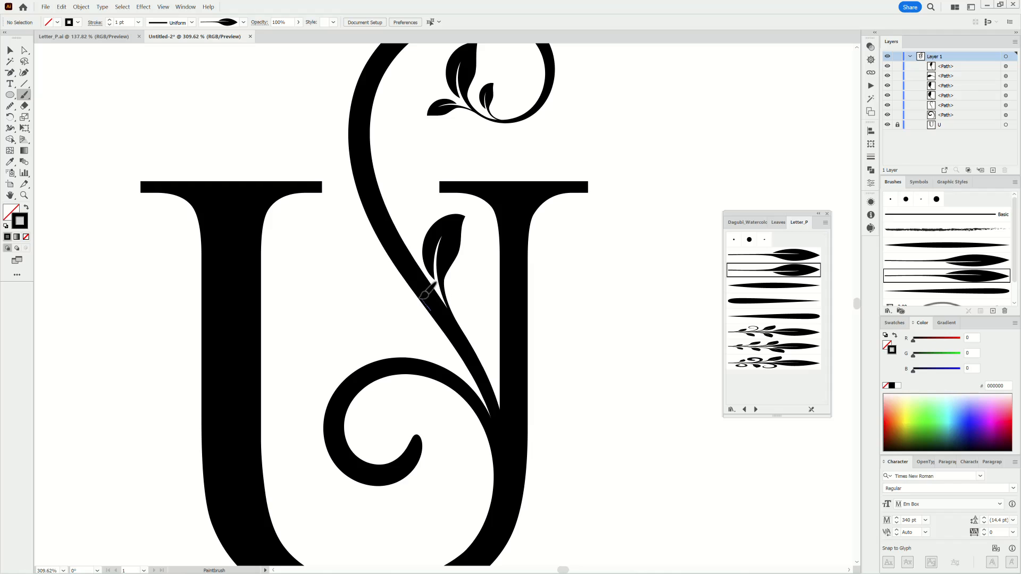
left_click_drag(360, 256, 359, 257)
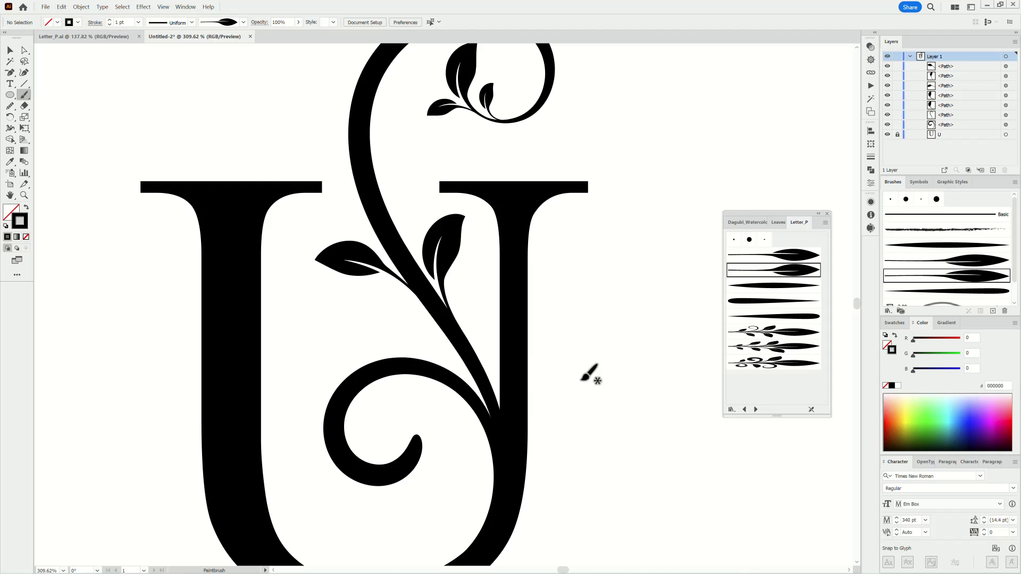
- Paint a curl from the inner edge of the U's thick side with the double-tapered brush and set its stroke to 0.3 pt
left_click(784, 294)
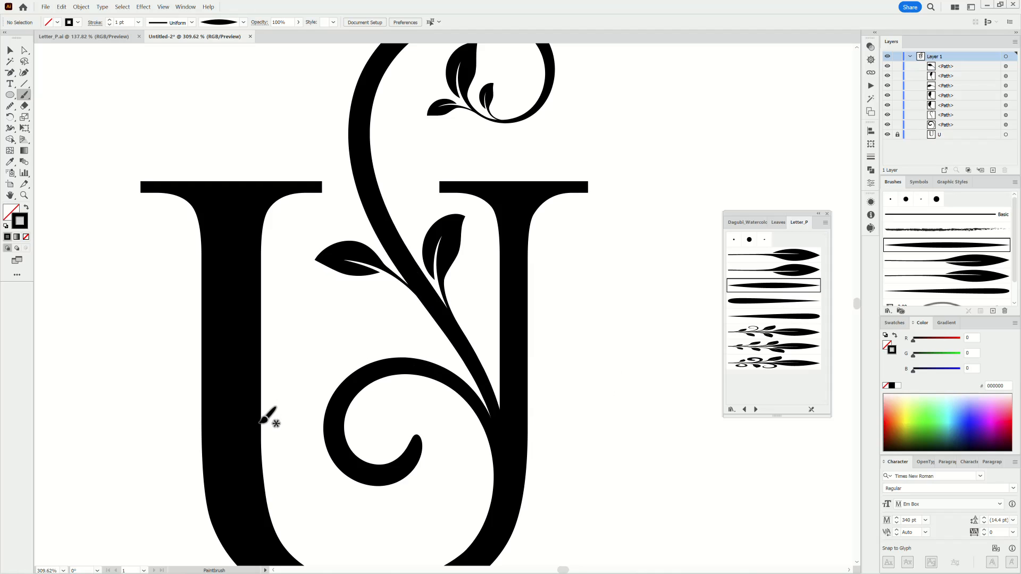
left_click_drag(260, 423, 259, 405)
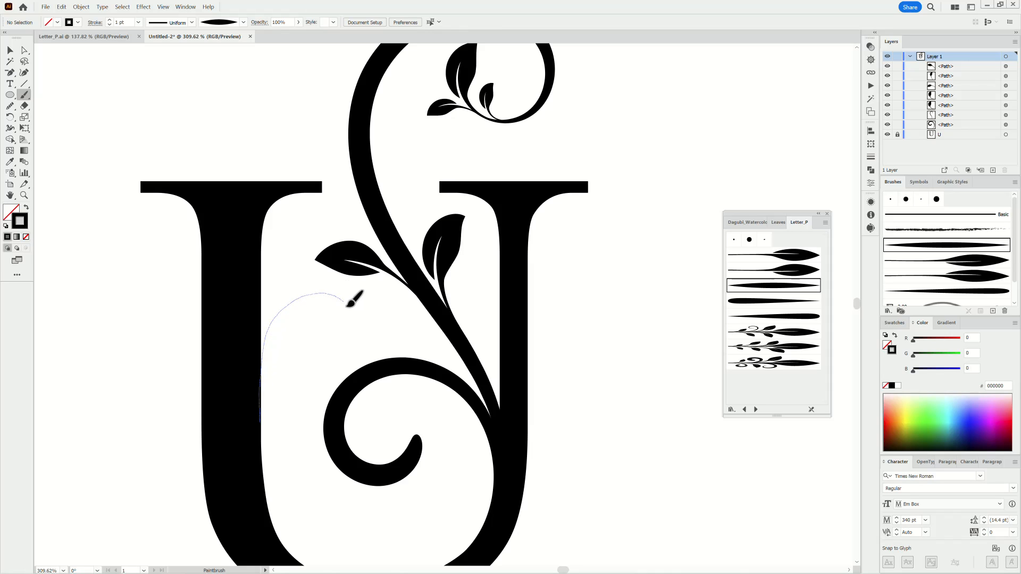
left_click_drag(304, 335, 304, 335)
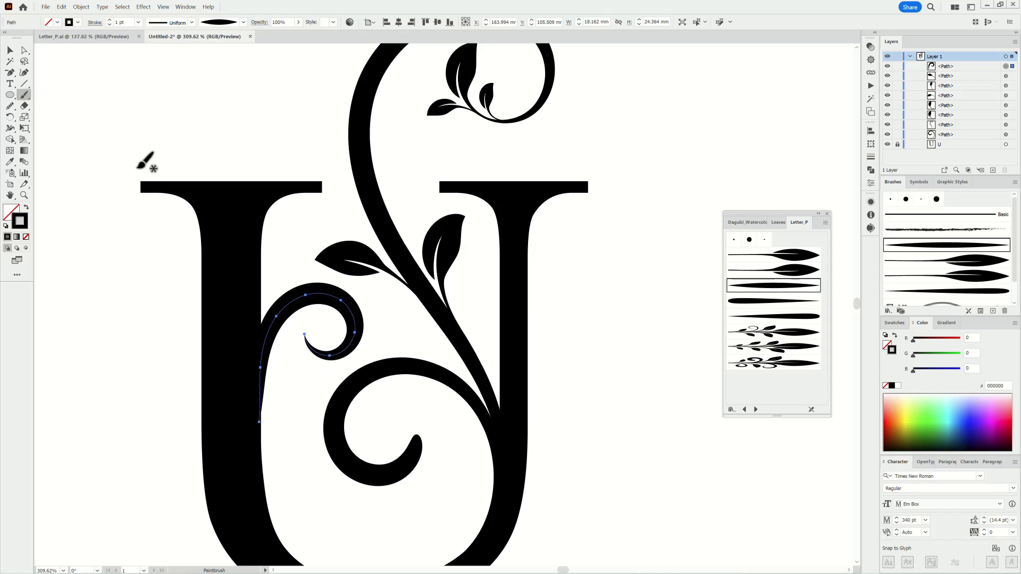
left_click(110, 25)
left_click(110, 233, "ctrl")
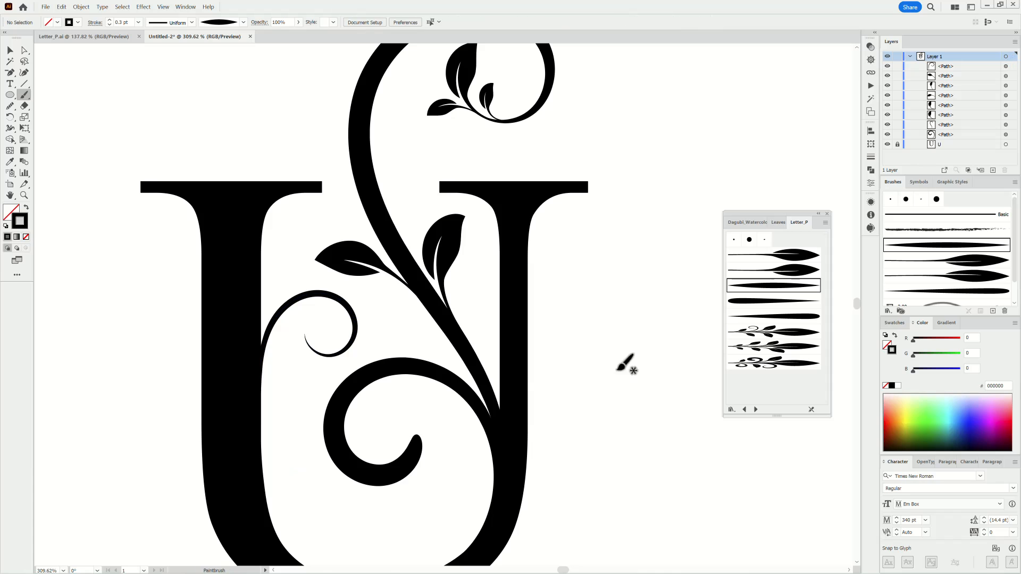
- Paint two small leaves at the tip of the thick side's curl with the first and second leaf brushes at 1 pt stroke
left_click(795, 255)
left_click_drag(287, 372, 385, 334)
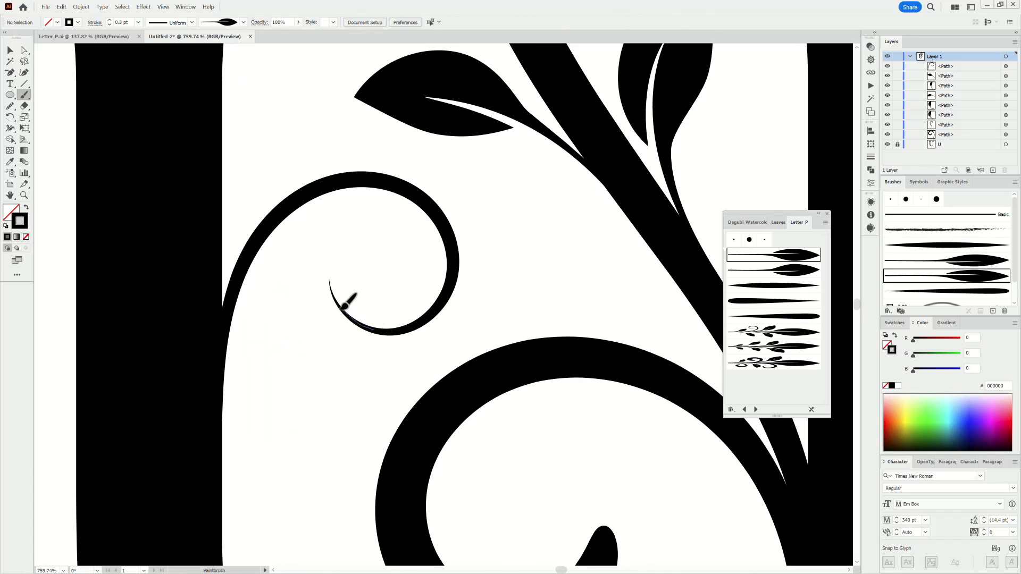
left_click_drag(334, 264, 345, 233)
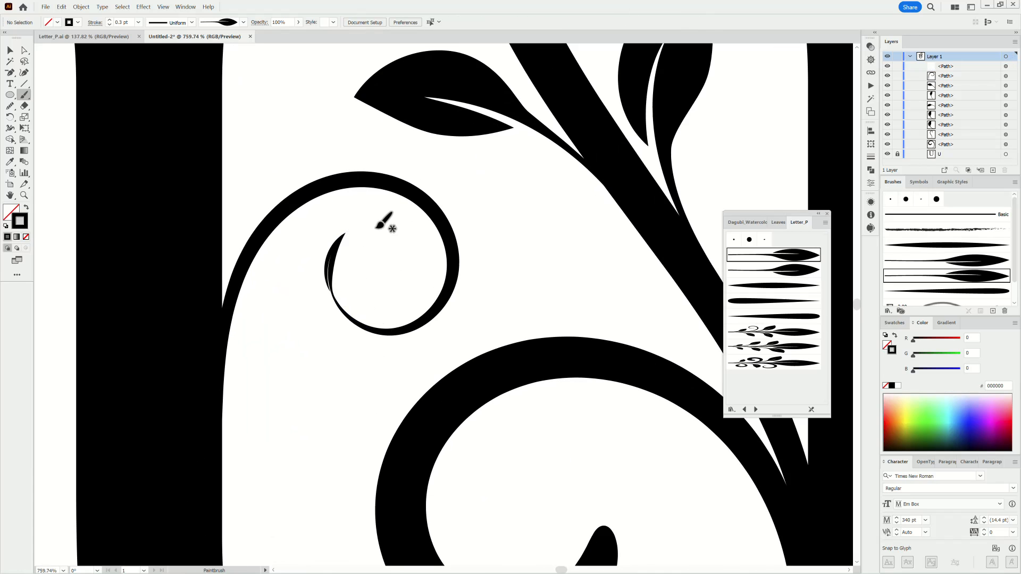
left_click(138, 22)
left_click(146, 63)
left_click(314, 391, "ctrl")
left_click(792, 269)
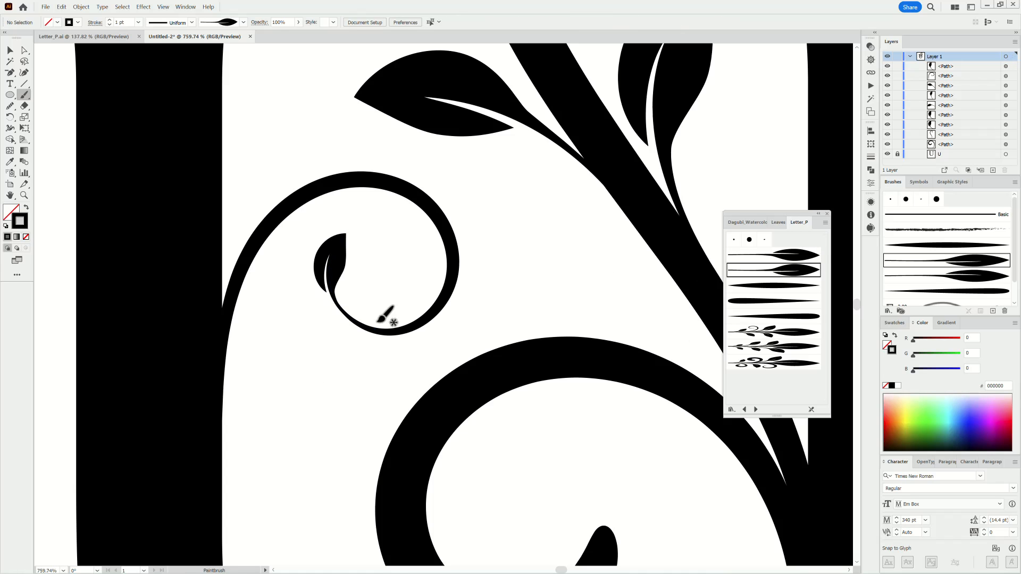
left_click_drag(291, 312, 292, 311)
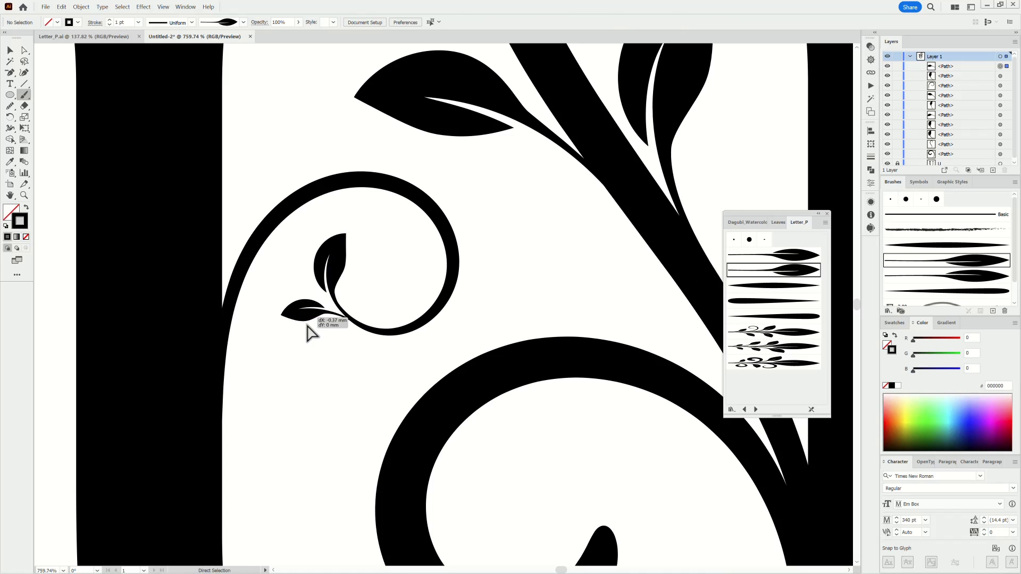
- Paint a thin curl branching outward from the tall stem above the U with the double-tapered brush at 0.1 pt
scroll(599, 396, "down", 5)
left_click_drag(599, 396, 512, 351)
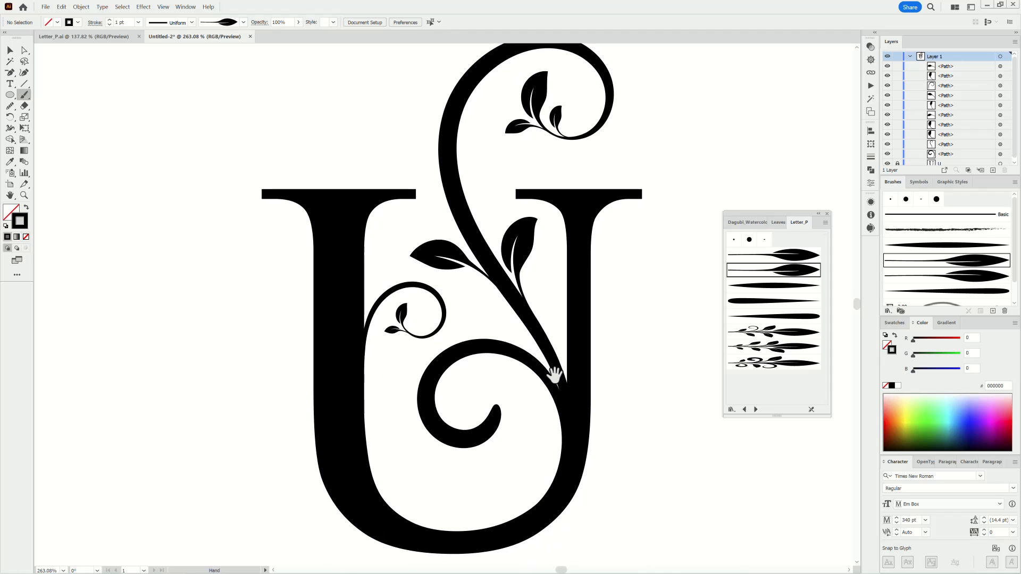
left_click_drag(518, 275, 554, 280)
left_click(773, 285)
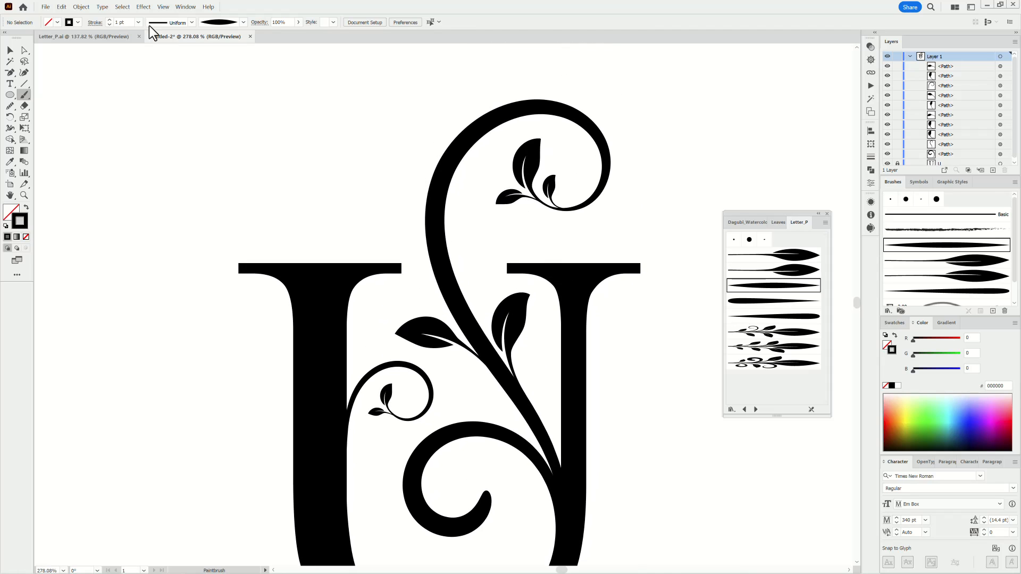
left_click(109, 25)
scroll(524, 289, "up", 2)
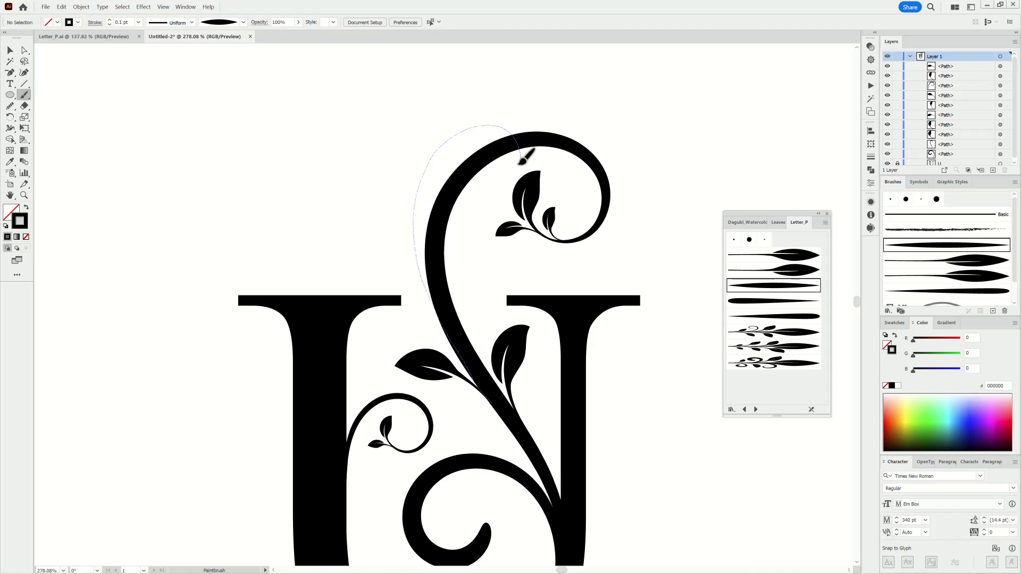
left_click_drag(476, 155, 480, 138)
- Smooth the thin curl beside the tall stem, set its stroke to 0.2 pt and apply the tapered brush with one rounded end
left_click(435, 154, "ctrl")
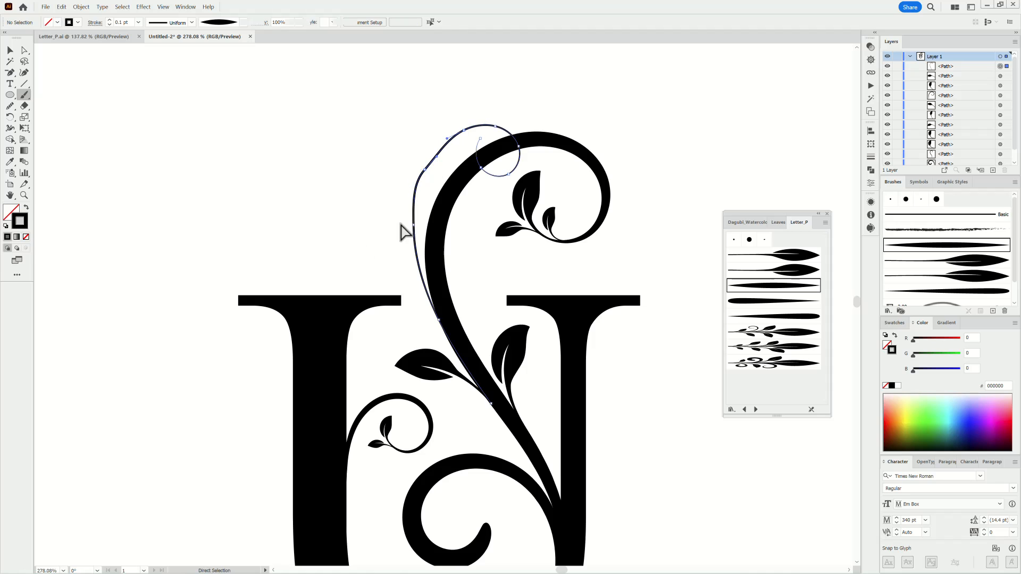
left_click(58, 7)
left_click(67, 16)
left_click(9, 50)
left_click(420, 191)
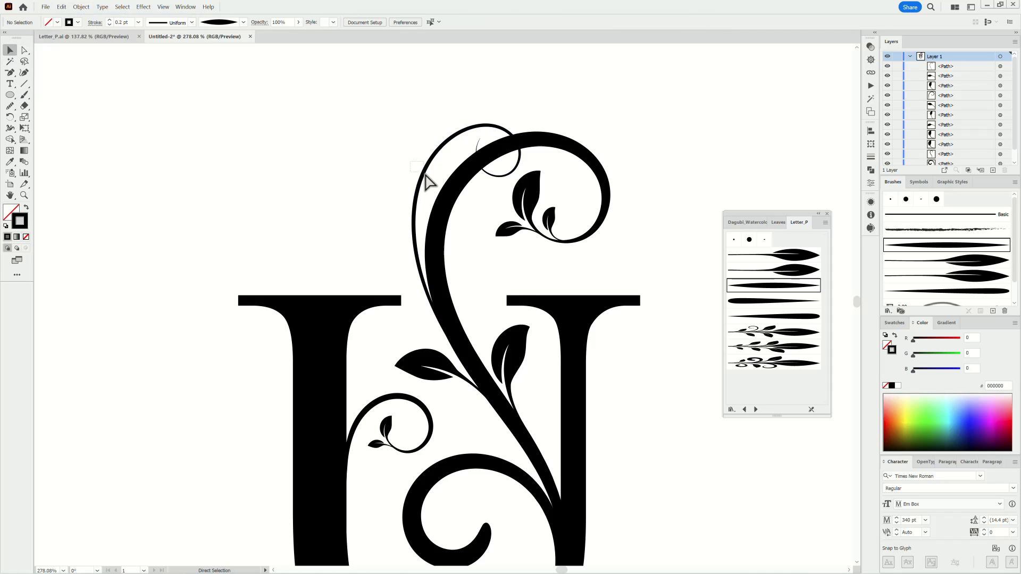
left_click(425, 171, "ctrl")
left_click(774, 318)
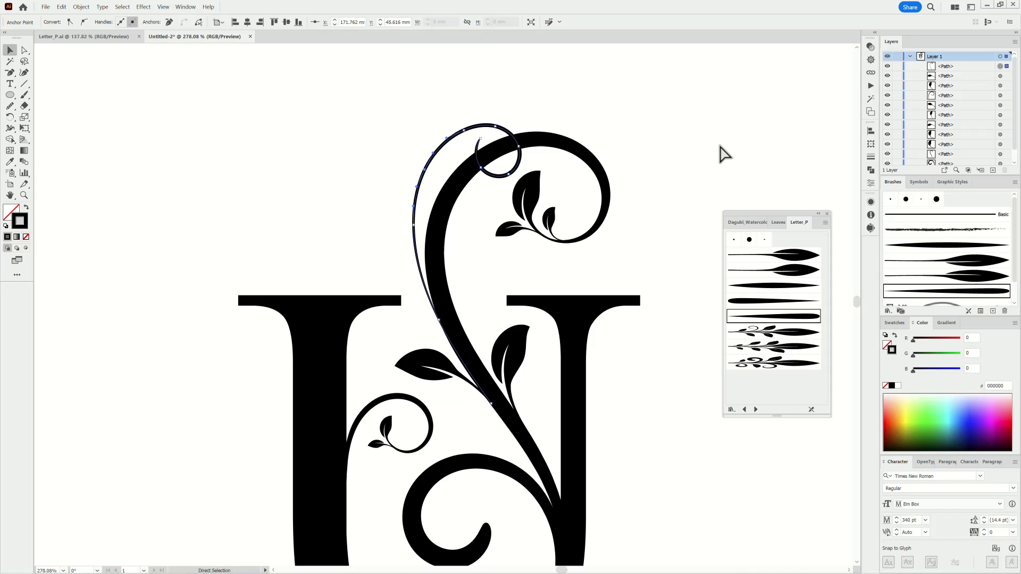
left_click(718, 153)
- Paint two thin 0.2 pt curls with the round-ended tapered brush, one crossing the large curl and one below it, and nudge the lower one
scroll(665, 180, "down", 5)
key("b")
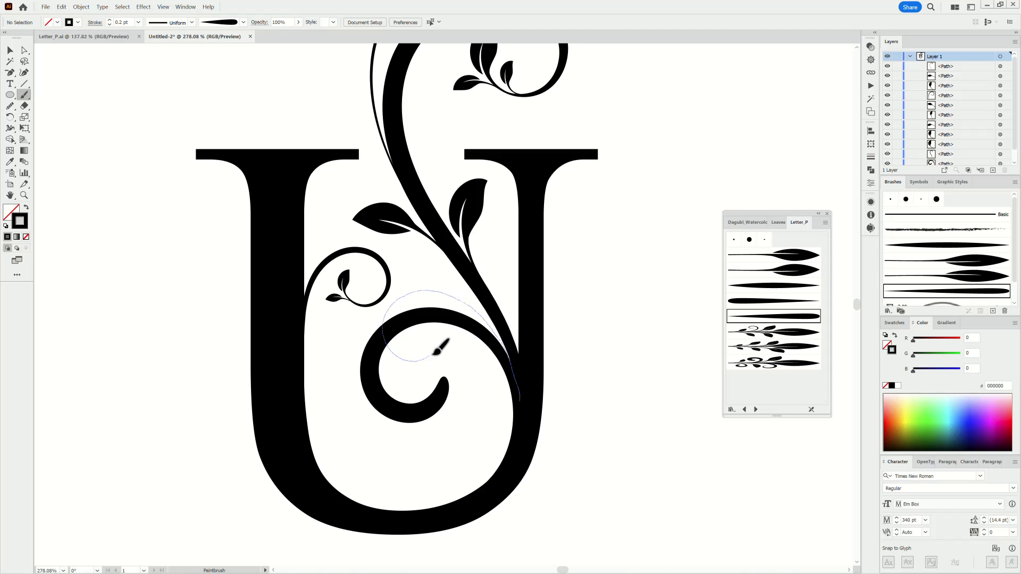
left_click_drag(440, 329, 441, 328)
scroll(629, 319, "down", 2)
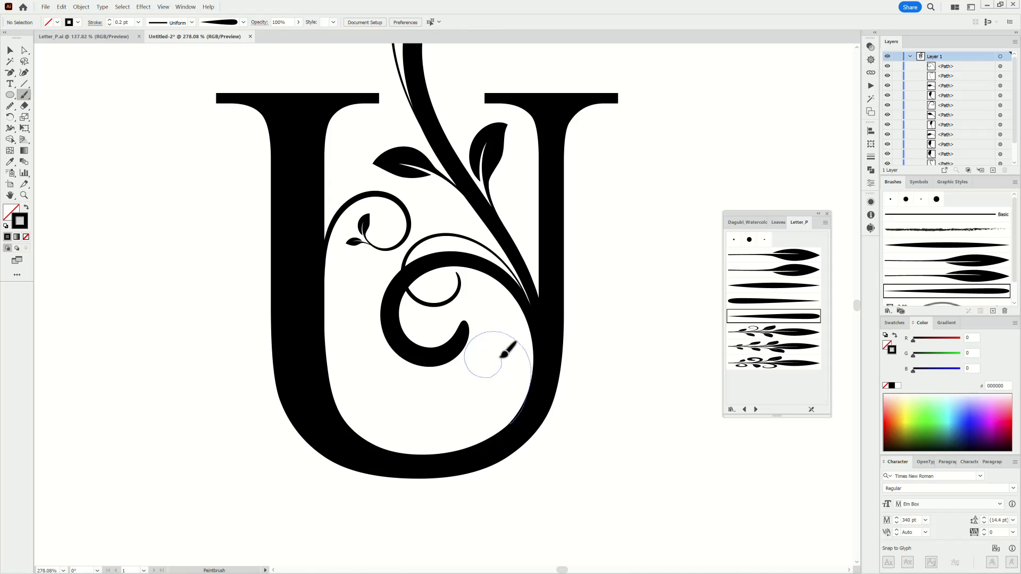
left_click_drag(503, 355, 502, 357)
key("v")
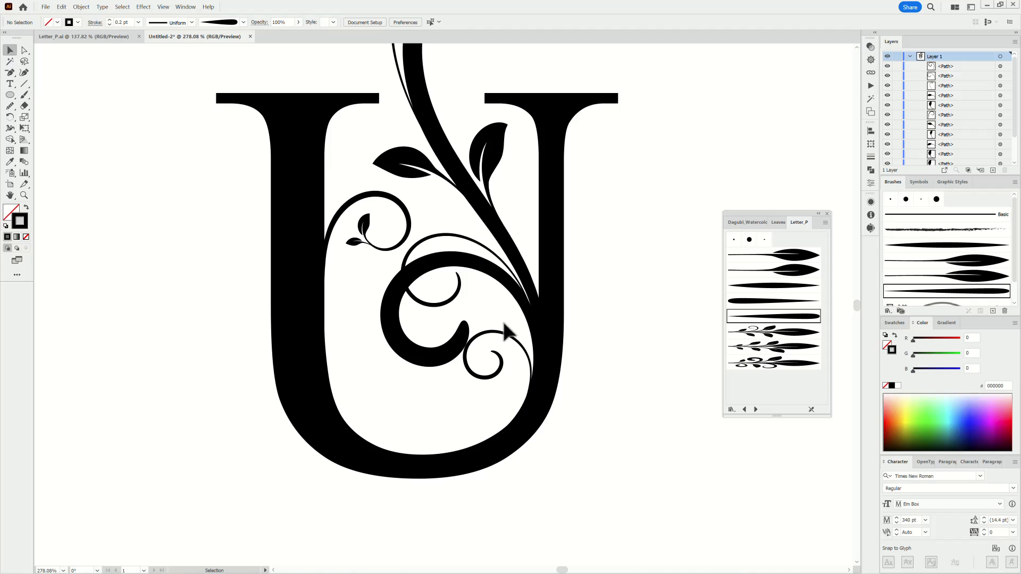
left_click(499, 332)
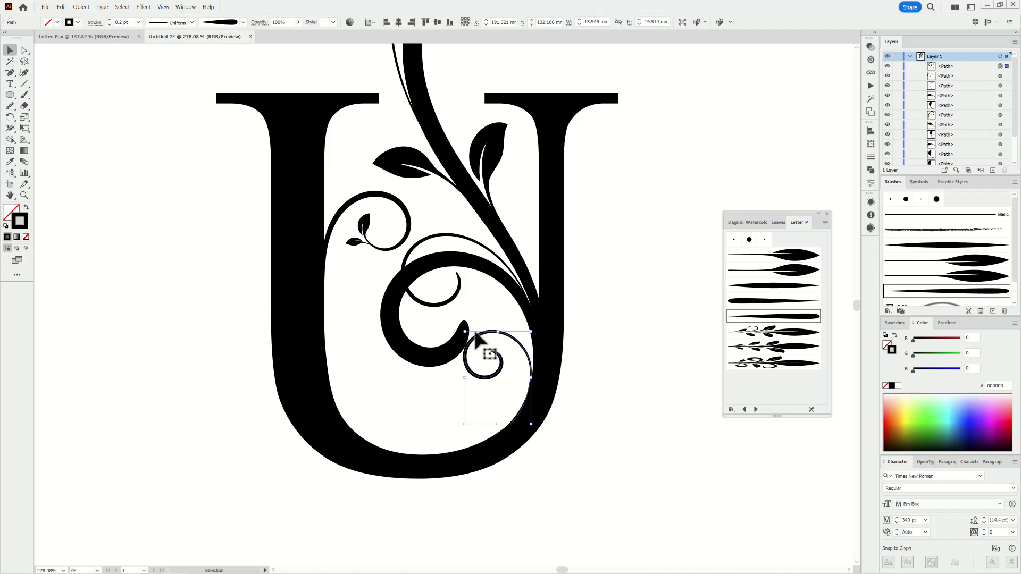
left_click(643, 388)
- Paint three short tapered strokes fanning out between the large curl and the lower thin curl, with the stroke set to 0.3 pt
key("b")
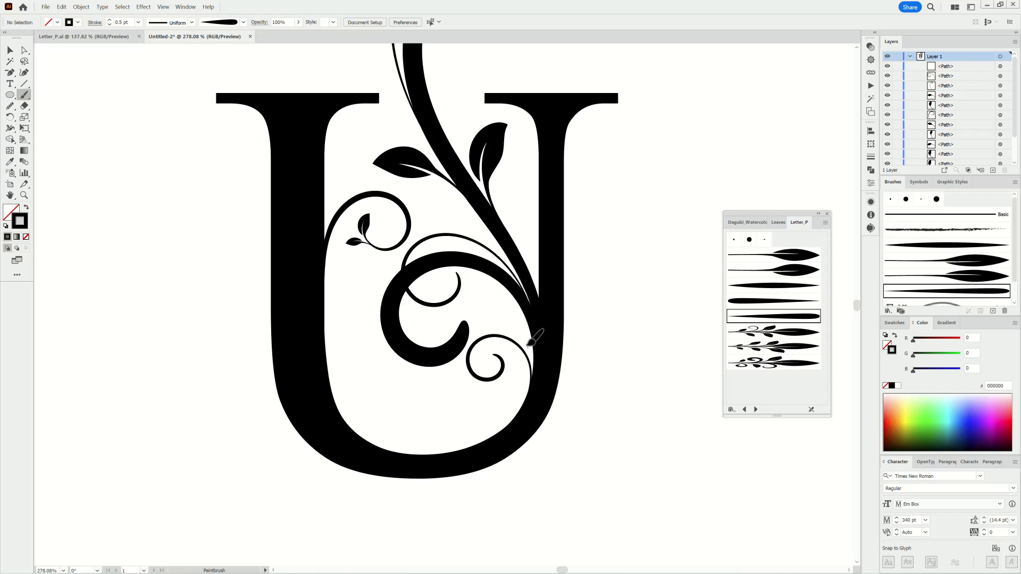
left_click_drag(487, 310, 491, 313)
left_click(513, 332, "ctrl")
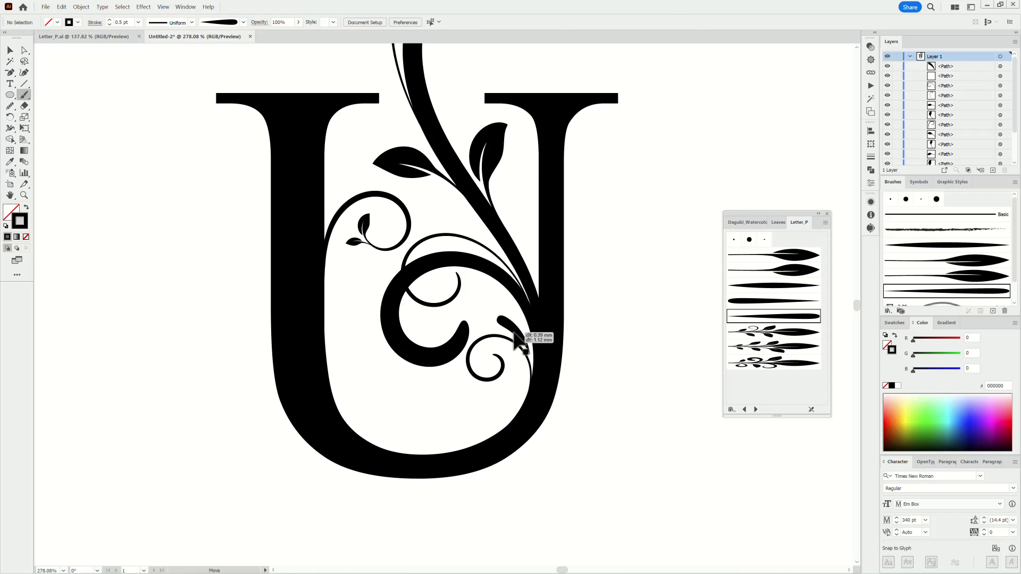
left_click(348, 266, "ctrl")
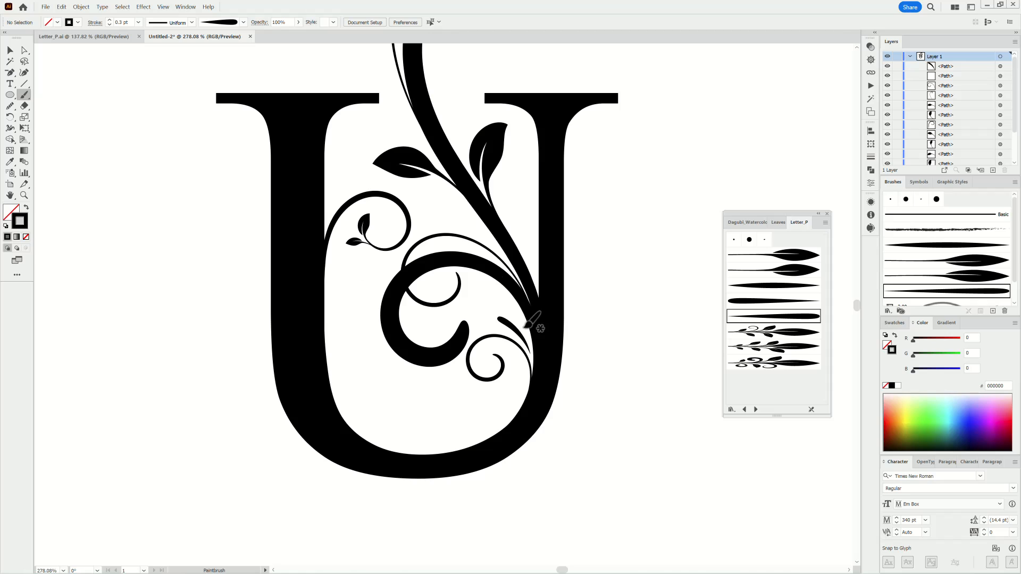
mouse_move(512, 306)
left_mouse_down()
mouse_move(469, 296)
mouse_move(490, 299)
left_mouse_up()
key("ctrl+z")
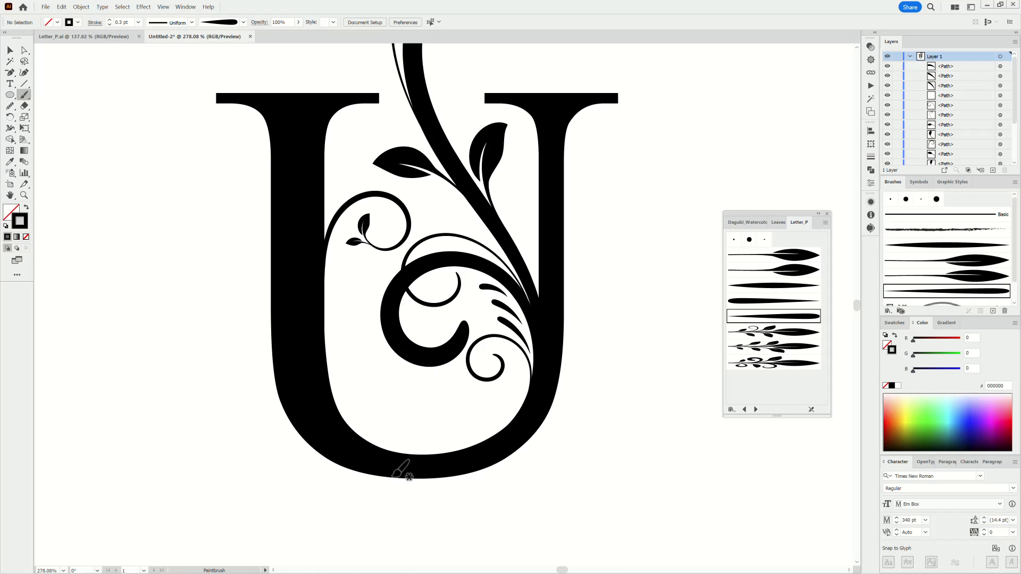
- Paint a small curl beside the stem's leaf near the U's thin side and another under that side's outer serif with the double-tapered brush
mouse_move(620, 353)
left_mouse_down()
mouse_move(581, 325)
mouse_move(606, 262)
mouse_move(583, 303)
left_mouse_up()
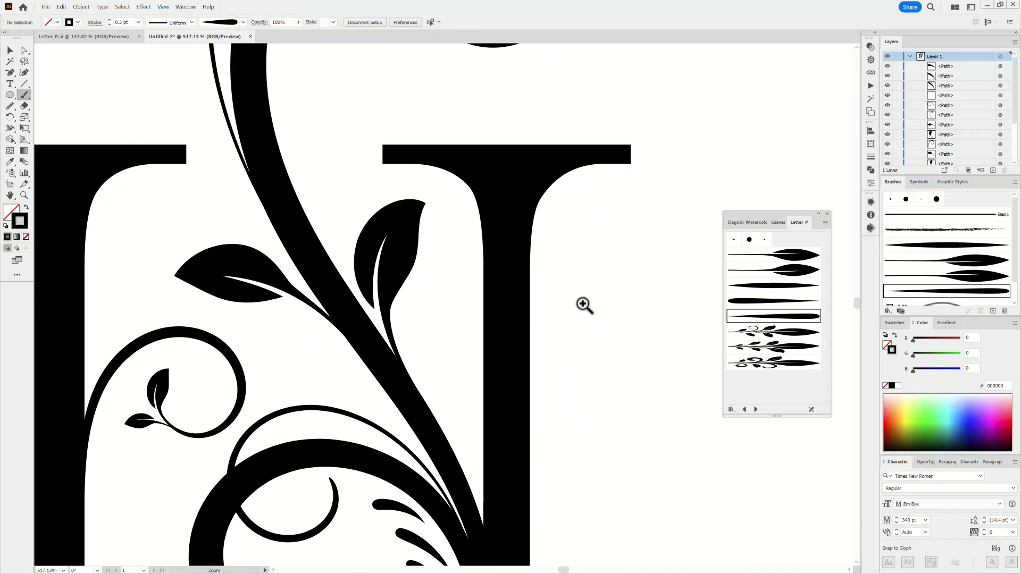
left_click(773, 286)
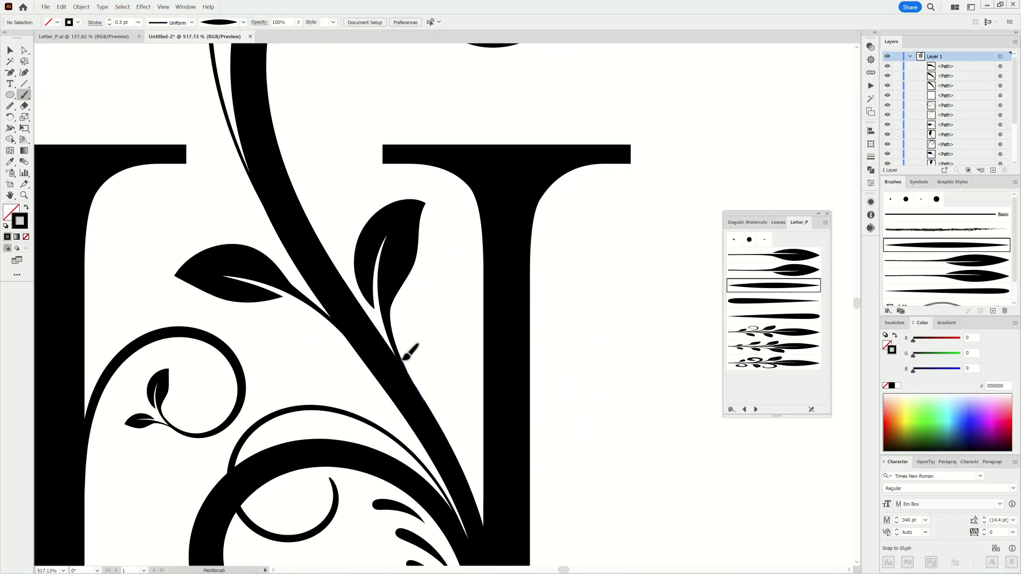
left_click_drag(451, 328, 427, 334)
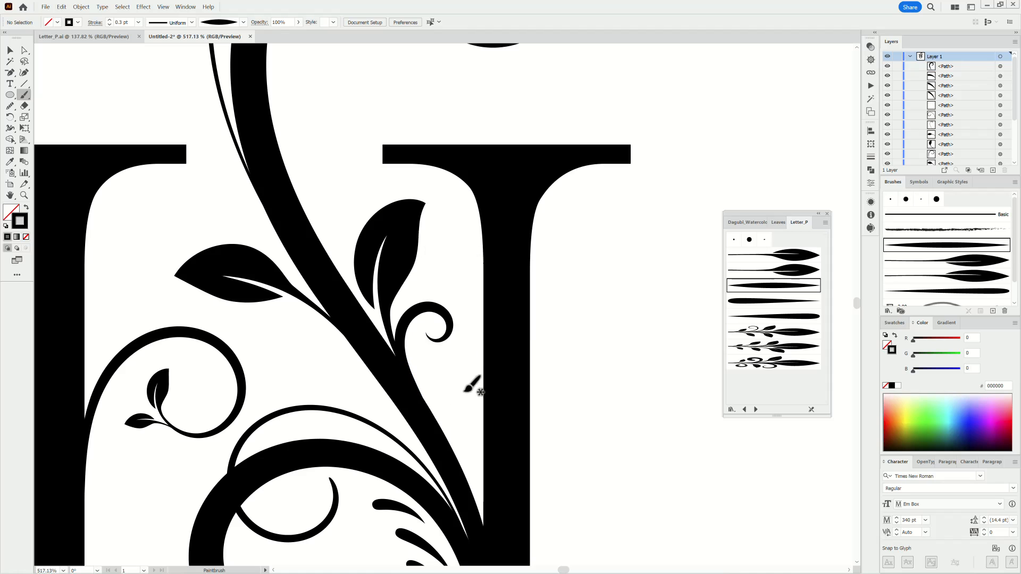
left_click_drag(469, 272, 500, 351)
mouse_move(613, 313)
left_mouse_down()
mouse_move(537, 280)
mouse_move(526, 306)
mouse_move(531, 272)
left_mouse_up()
- Paint a small curl under the inner serif of the U's thick side with the double-tapered brush
key("ctrl+0")
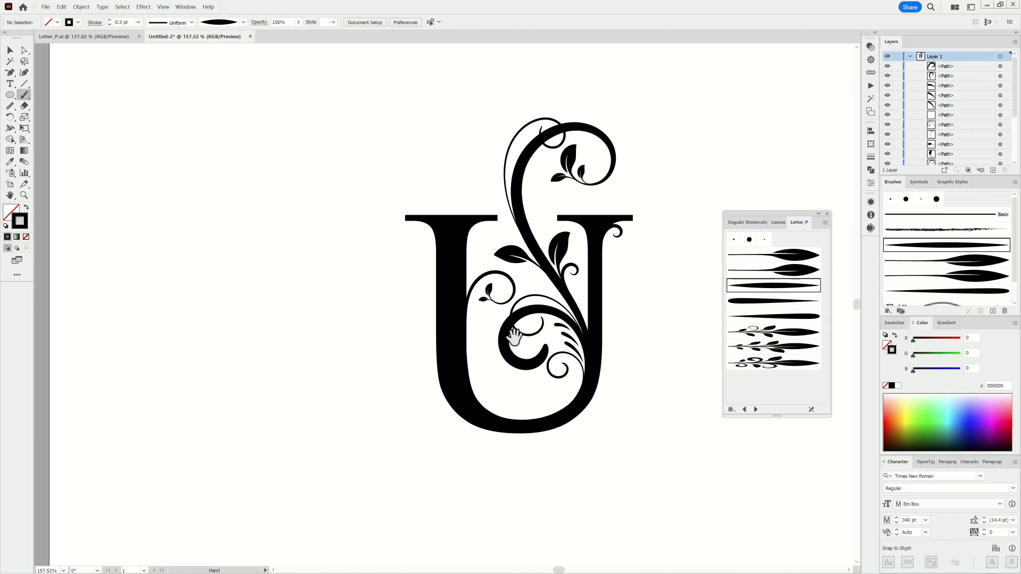
left_click_drag(468, 223, 595, 349)
left_click_drag(591, 269, 519, 306)
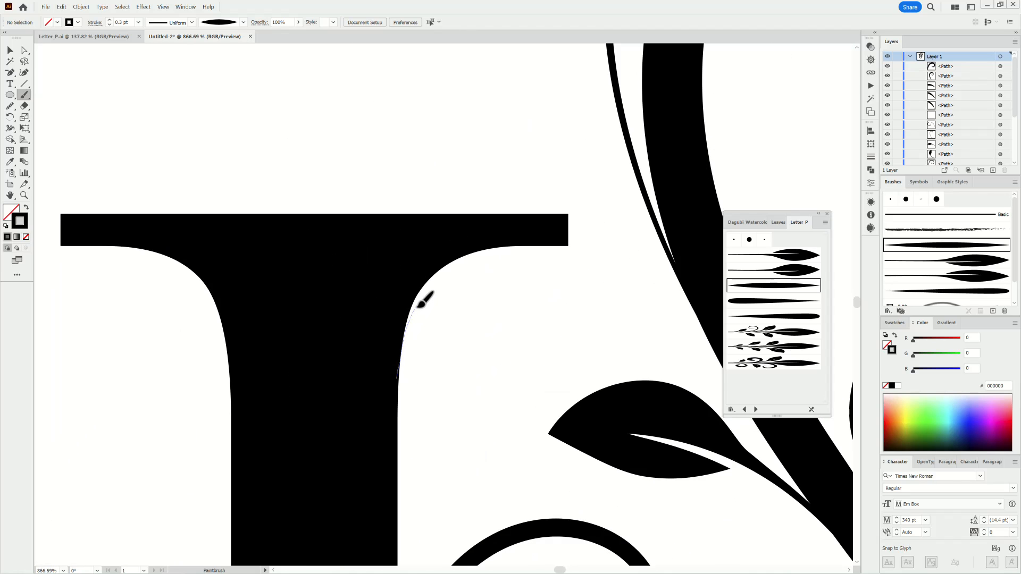
left_click_drag(464, 338, 462, 311)
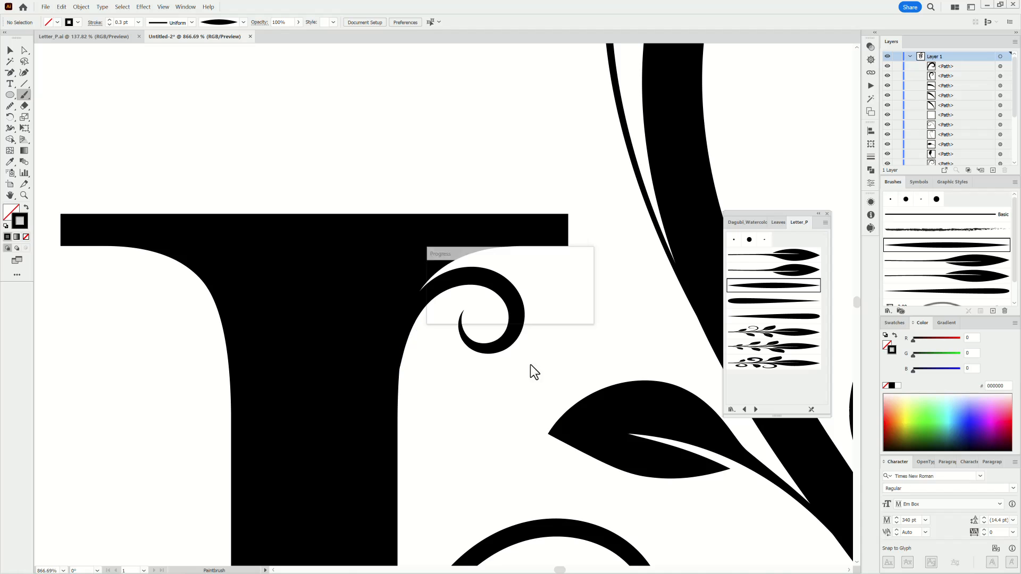
- Paint a small leaf branching from the inner edge of the U's thick side, below the leafy curl, using the first leaf brush at 1 pt
left_click_drag(624, 374, 522, 353)
left_click_drag(645, 442, 471, 292)
mouse_move(474, 377)
left_mouse_down()
mouse_move(480, 317)
mouse_move(487, 326)
left_mouse_up()
left_click_drag(440, 354, 480, 373)
left_click_drag(454, 357, 436, 329)
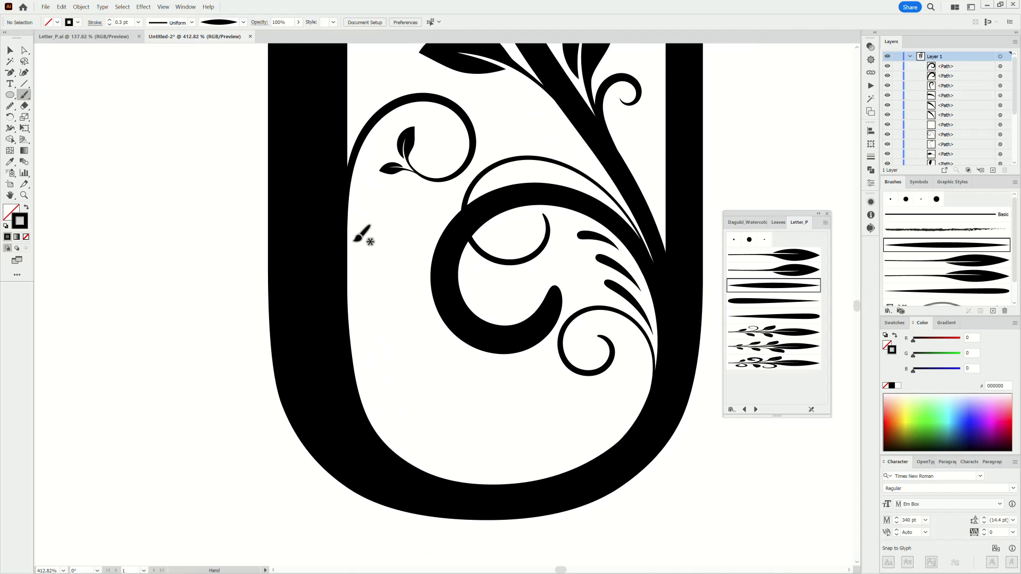
left_click(783, 257)
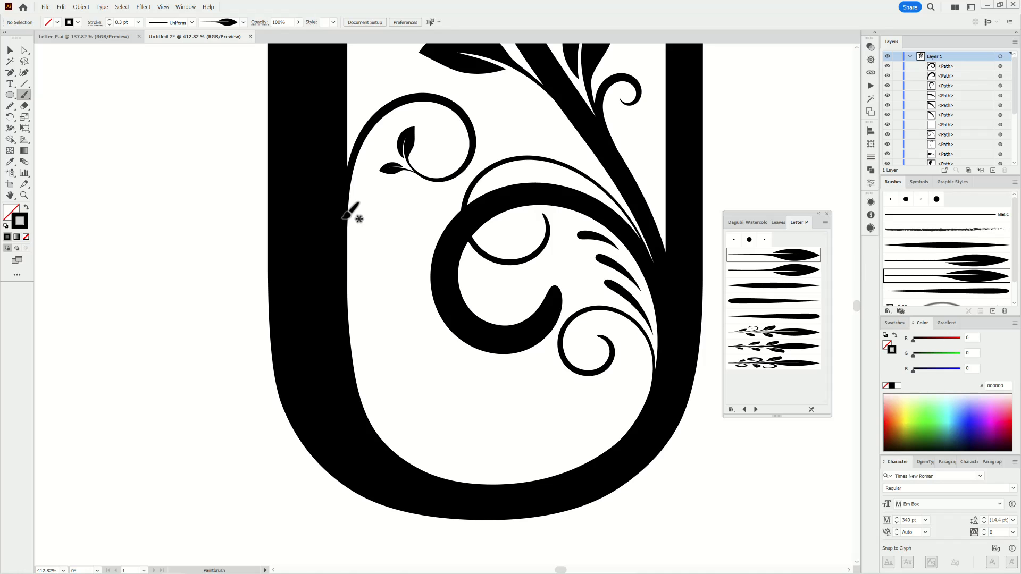
left_click_drag(363, 207, 413, 196)
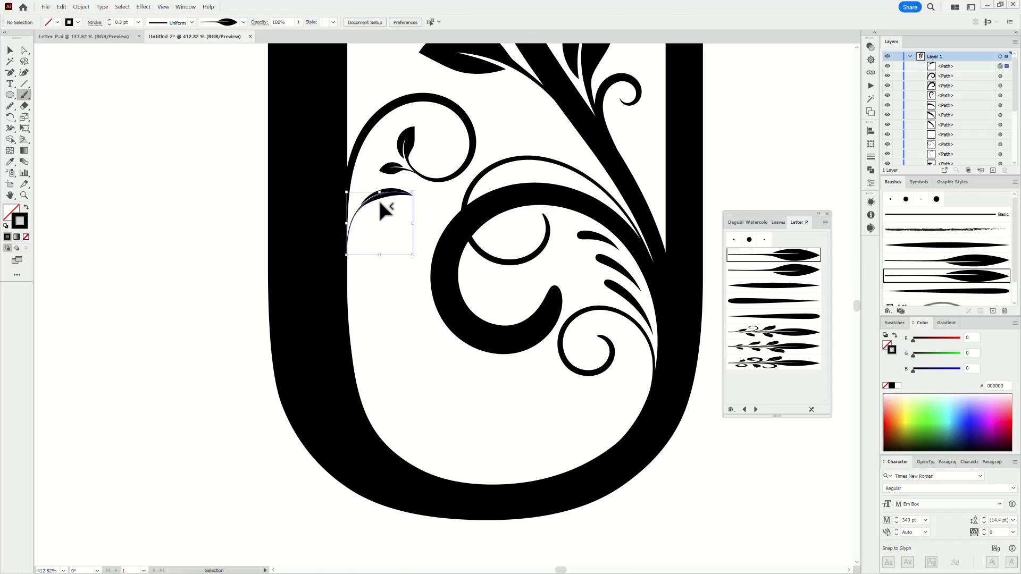
left_click(139, 22)
left_click(148, 60)
key("ctrl+shift+a")
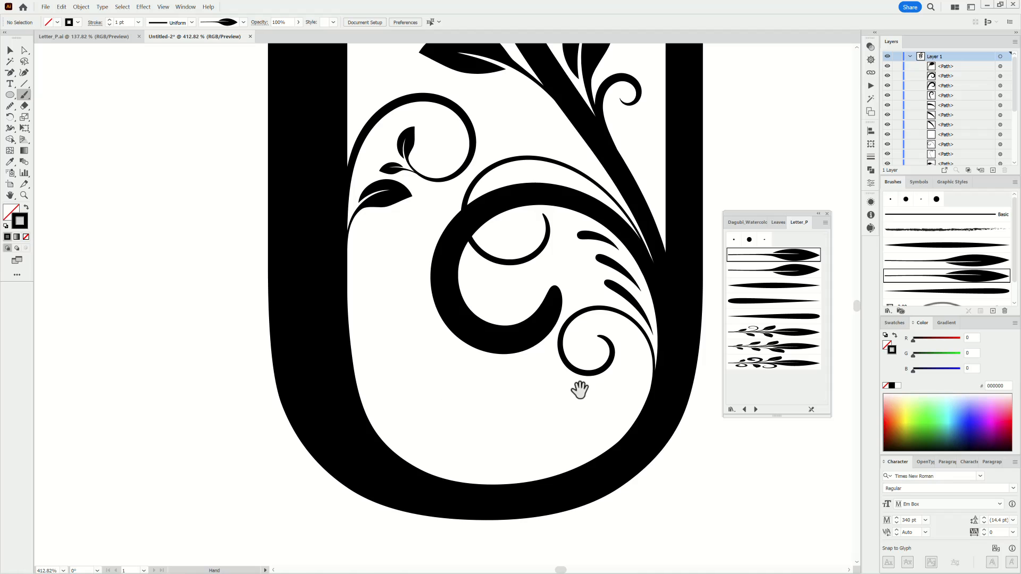
- Paint a small leaf below the lower thin curl on the inner edge of the U's thin side with the second leaf brush
left_click_drag(578, 392, 451, 368)
left_click(774, 270)
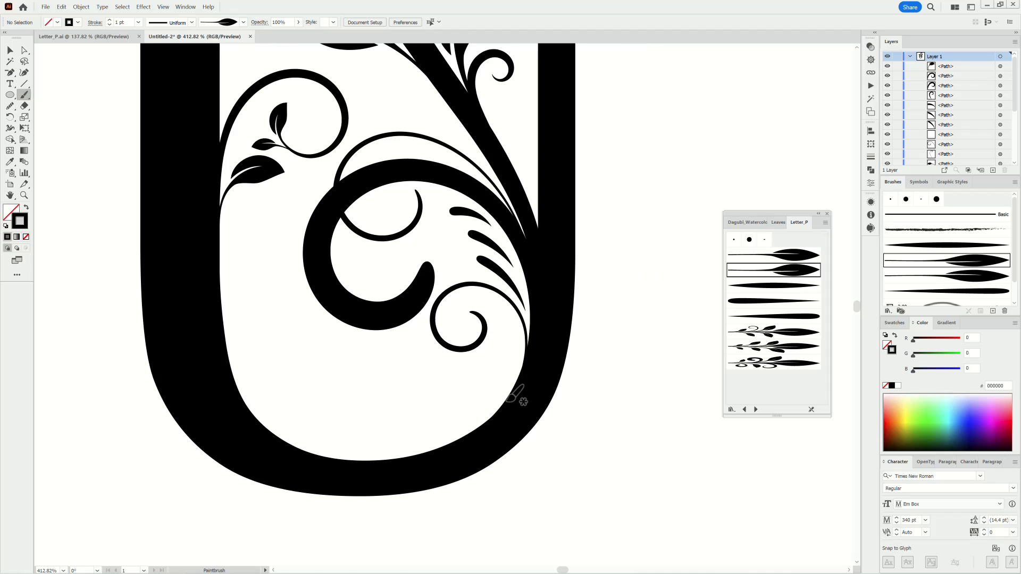
left_click_drag(515, 357, 525, 325)
scroll(597, 298, "down", 3)
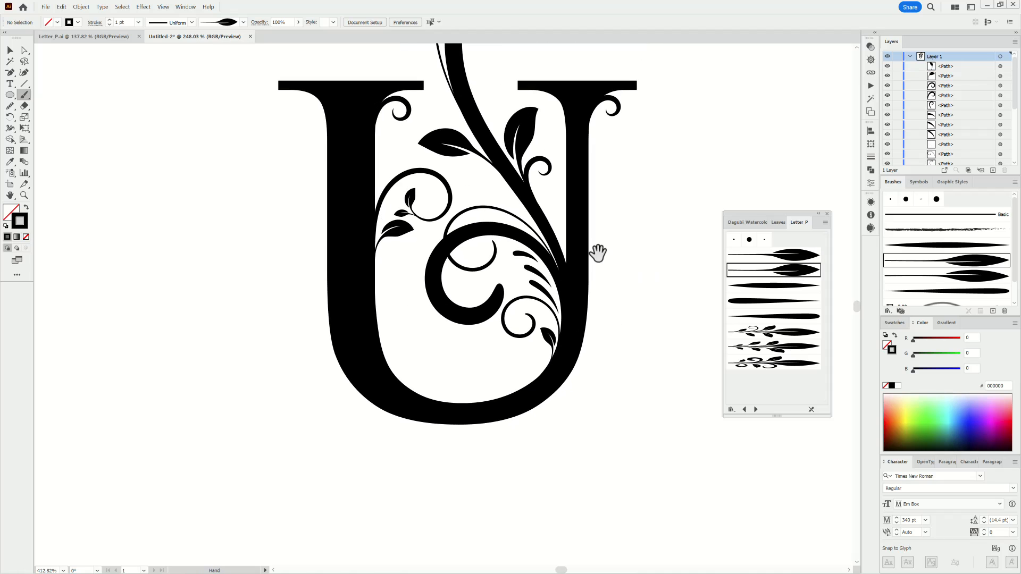
- Paint a curl branching off the main stem just above the serifs with the double-tapered brush at 0.25 pt
left_click_drag(597, 253, 597, 410)
left_click_drag(568, 357, 563, 374)
mouse_move(431, 252)
left_mouse_down()
mouse_move(457, 271)
mouse_move(499, 278)
left_mouse_up()
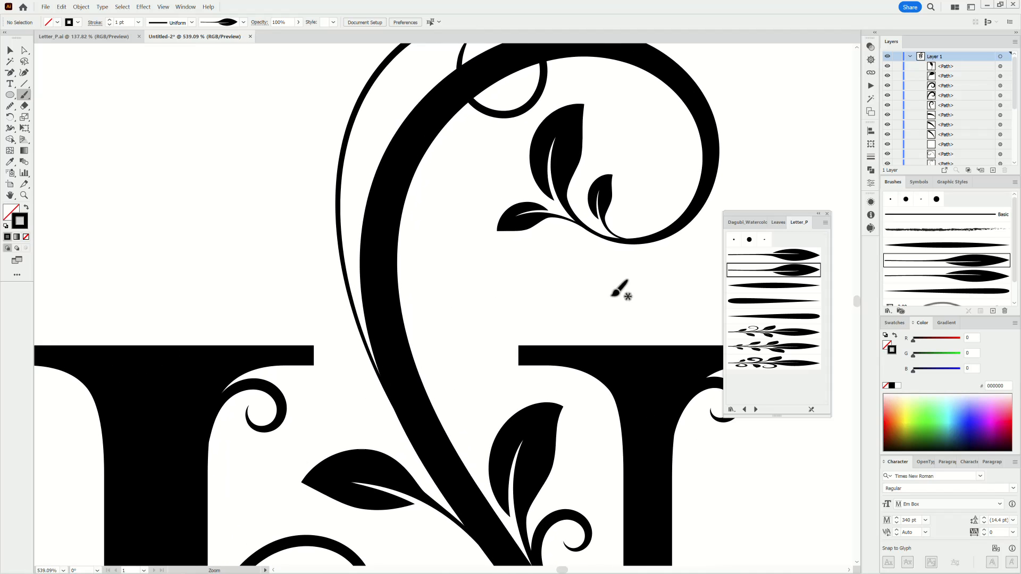
left_click(777, 289)
left_click(137, 22)
left_click(144, 31)
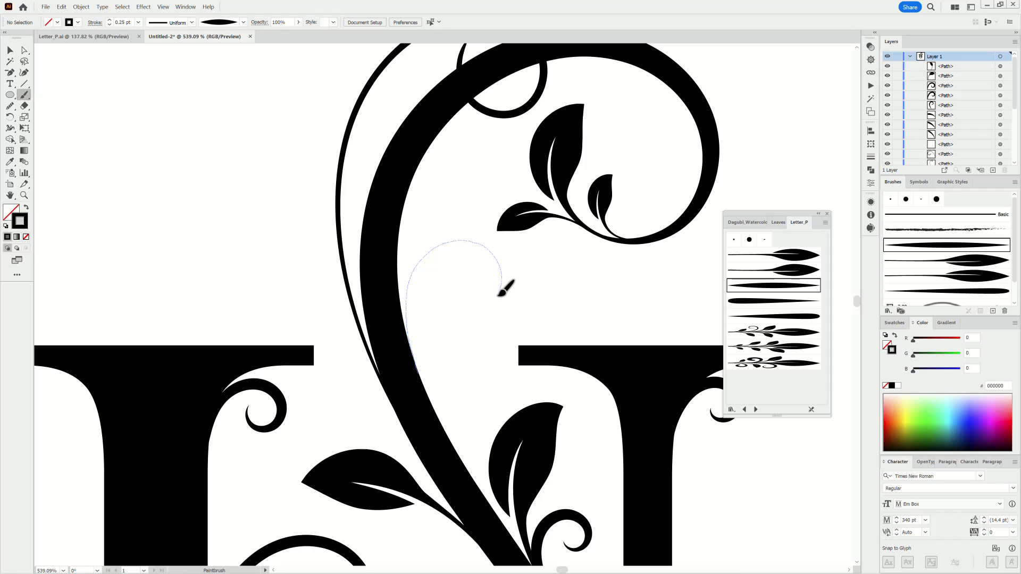
left_click_drag(478, 258, 478, 261)
key("ctrl+0")
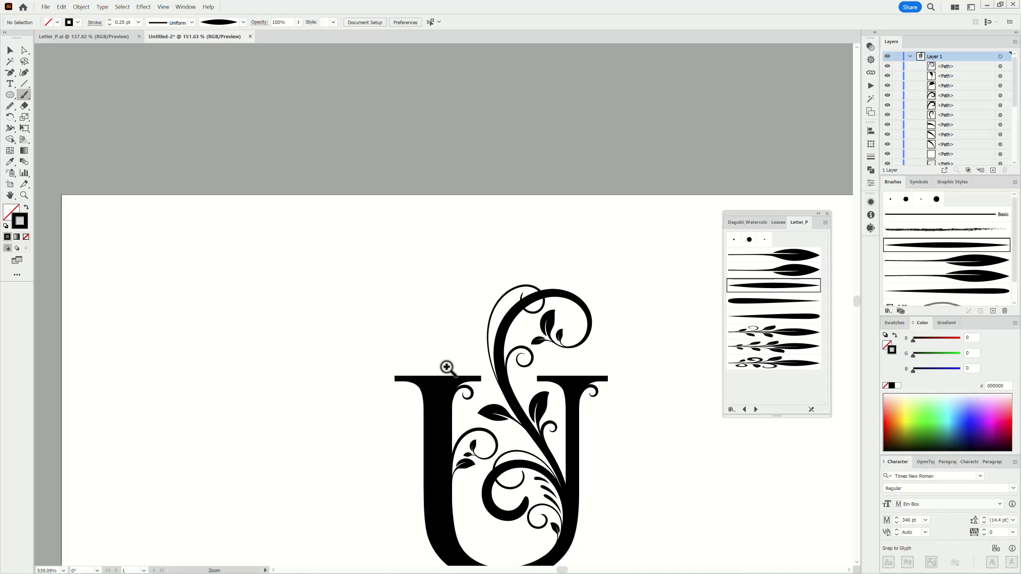
- Paint a grey stem along the lower curve of the U's thick side with the round-ended tapered brush
scroll(484, 338, "up", 5)
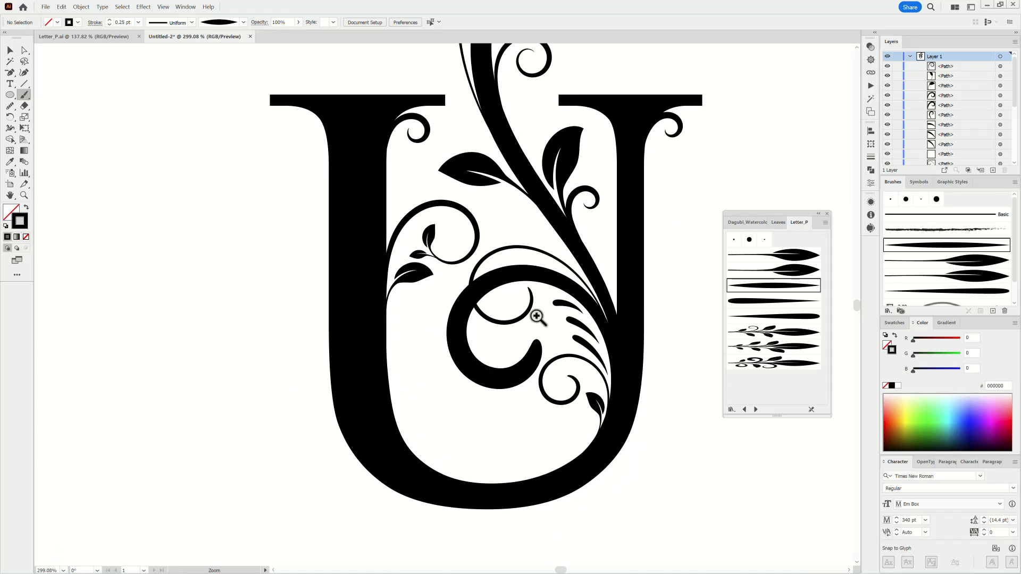
left_click(752, 301)
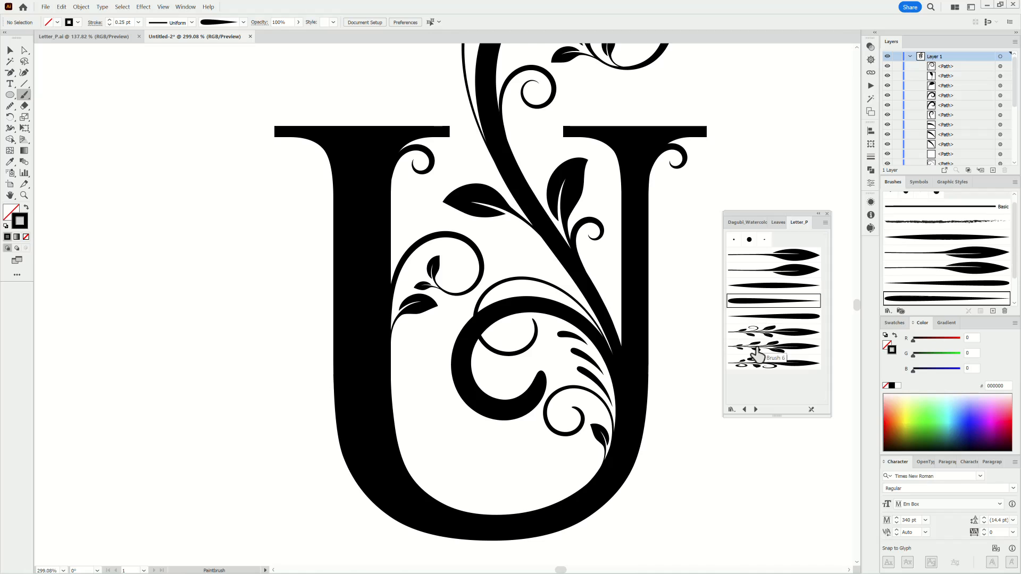
left_click(895, 323)
left_click(926, 379)
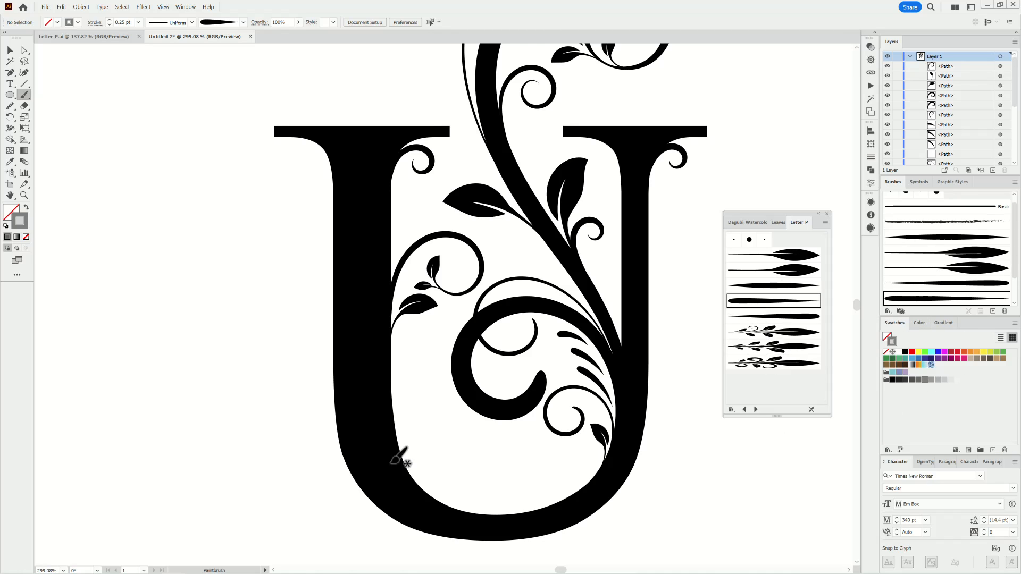
left_click_drag(366, 405, 374, 461)
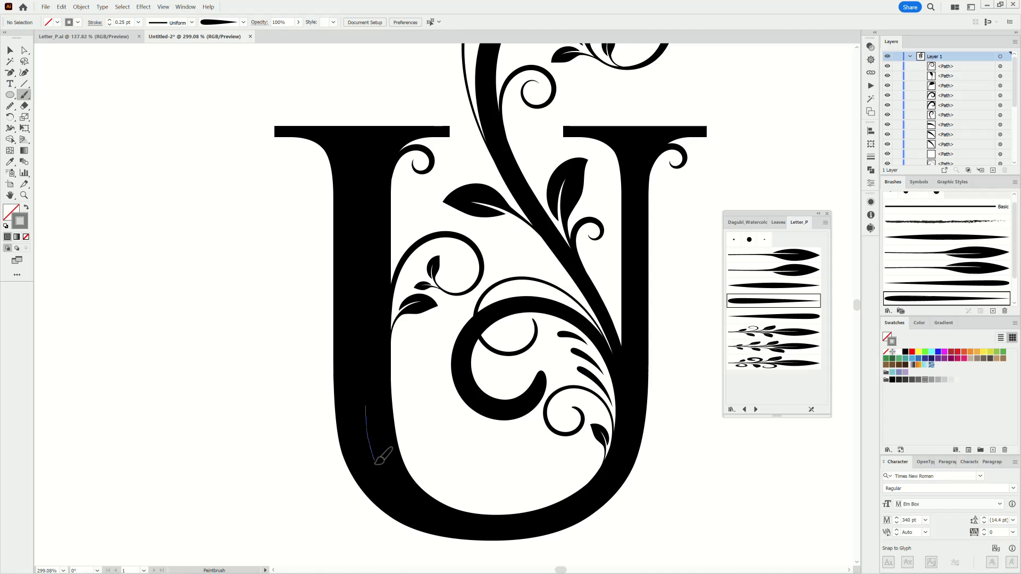
left_click_drag(432, 514, 450, 521)
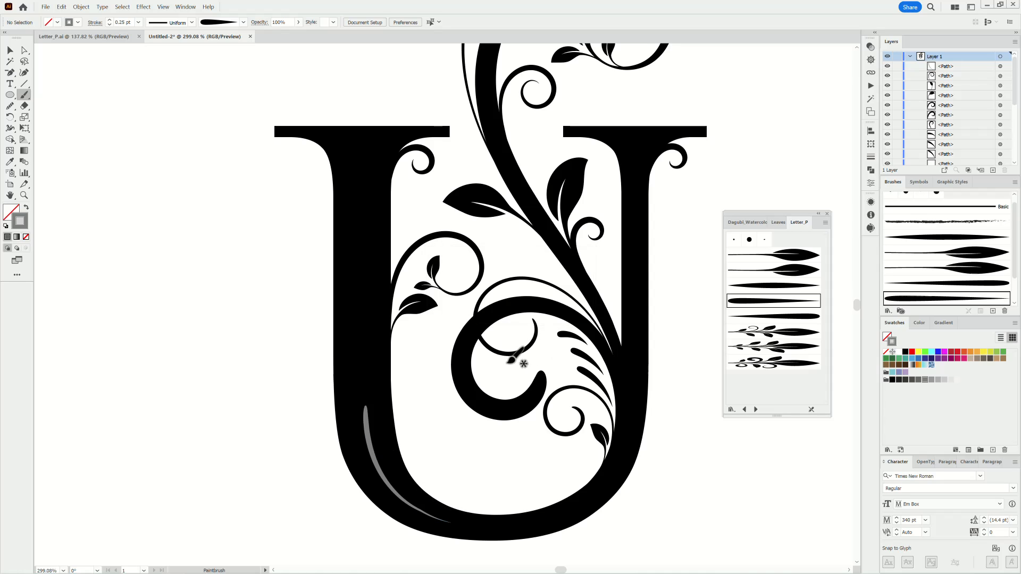
- Paint a grey branch rising from the stem inside the U's thick side and give it the leafy branch brush without curls at 1 pt
left_click(781, 348)
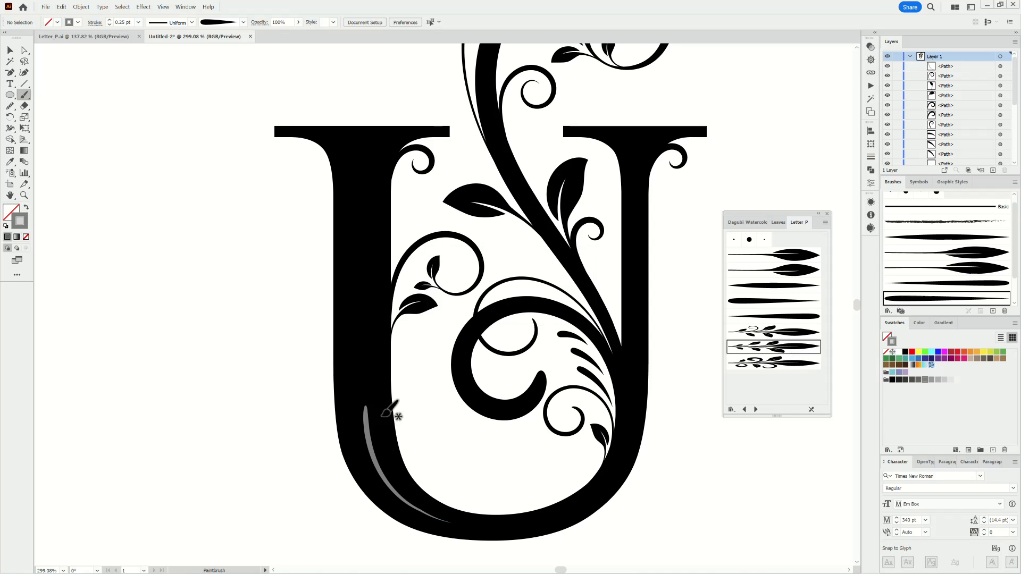
scroll(392, 413, "up", 4)
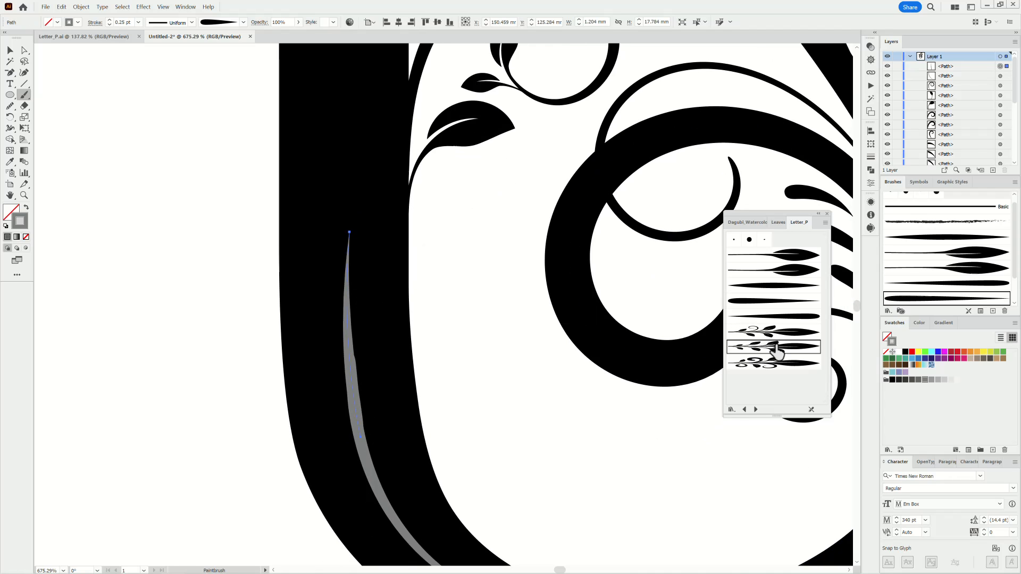
left_click(139, 22)
left_click(150, 63)
scroll(471, 387, "down", 4)
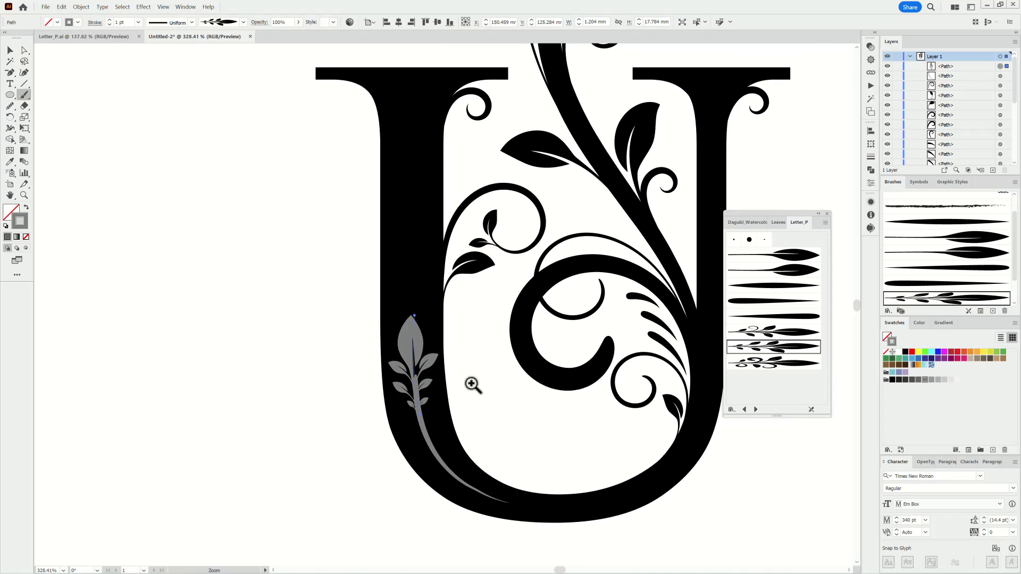
- Reshape the grey stem into one smooth curve by adjusting its anchors and end handle, and thin its stroke to 0.1 pt
scroll(348, 278, "up", 5)
left_click(23, 52)
left_click_drag(339, 180, 333, 184)
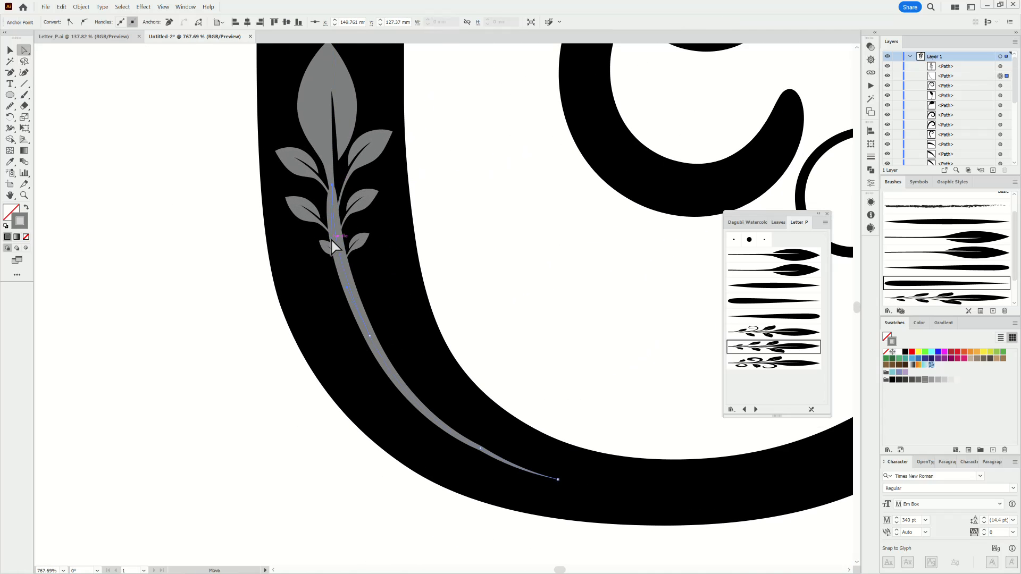
left_click_drag(332, 241, 337, 242)
left_click(371, 338)
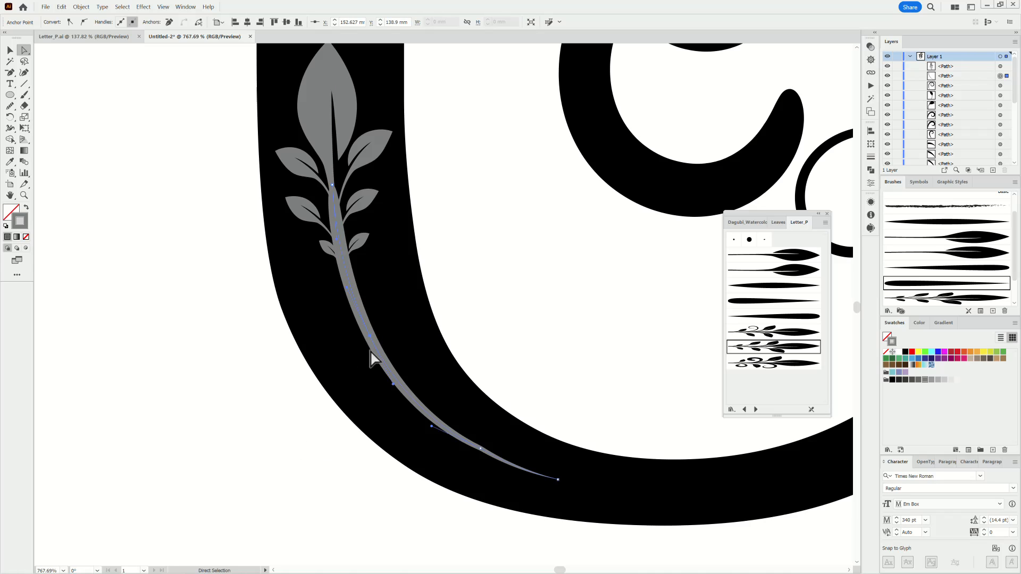
left_click_drag(475, 449, 333, 432)
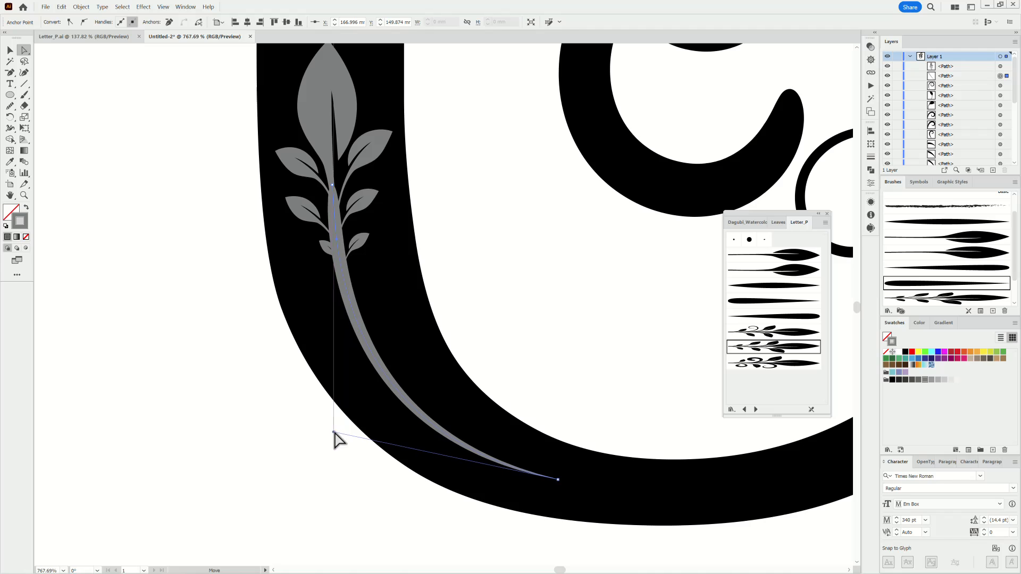
left_click(870, 157)
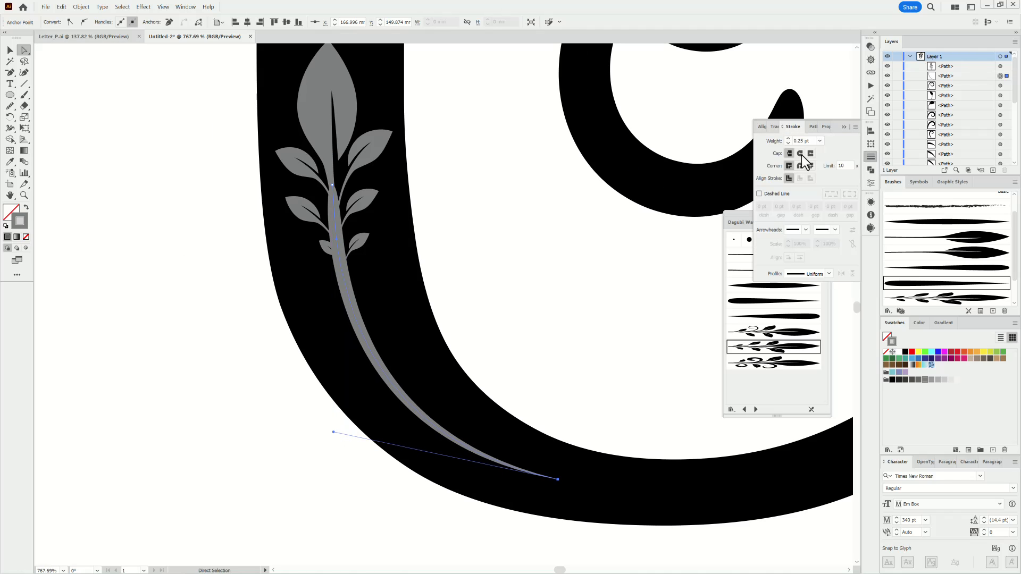
key("ctrl")
- Adjust the base anchor of the grey leafy branch so it lines up with the thin stem
left_click(20, 51)
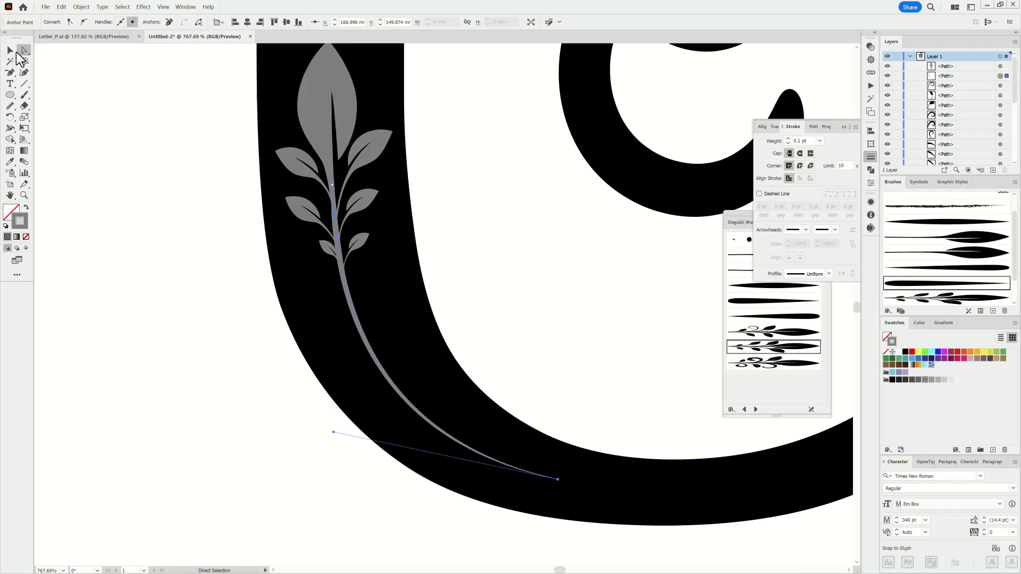
left_click(345, 94, "ctrl")
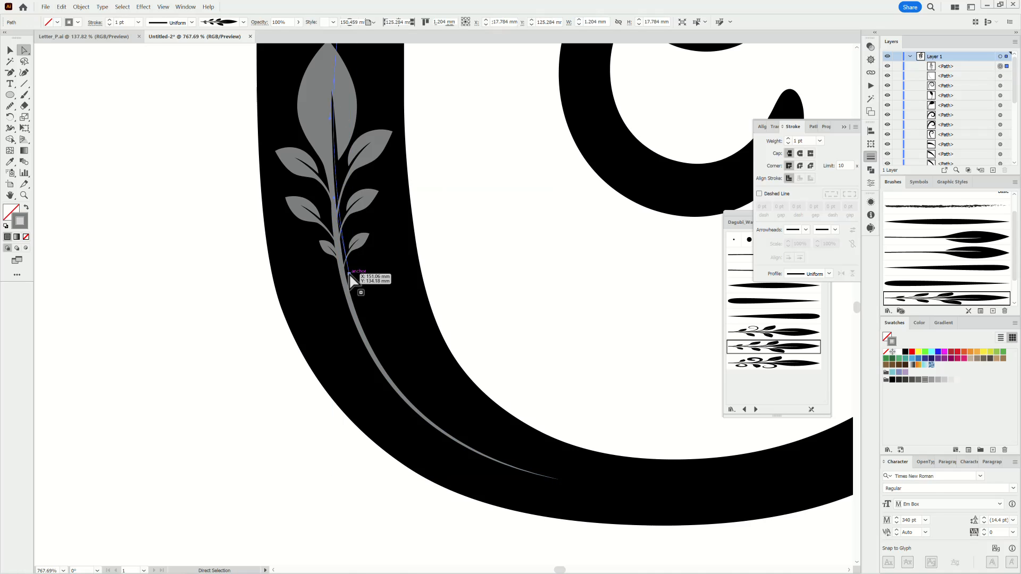
left_click(349, 274)
left_click(201, 368)
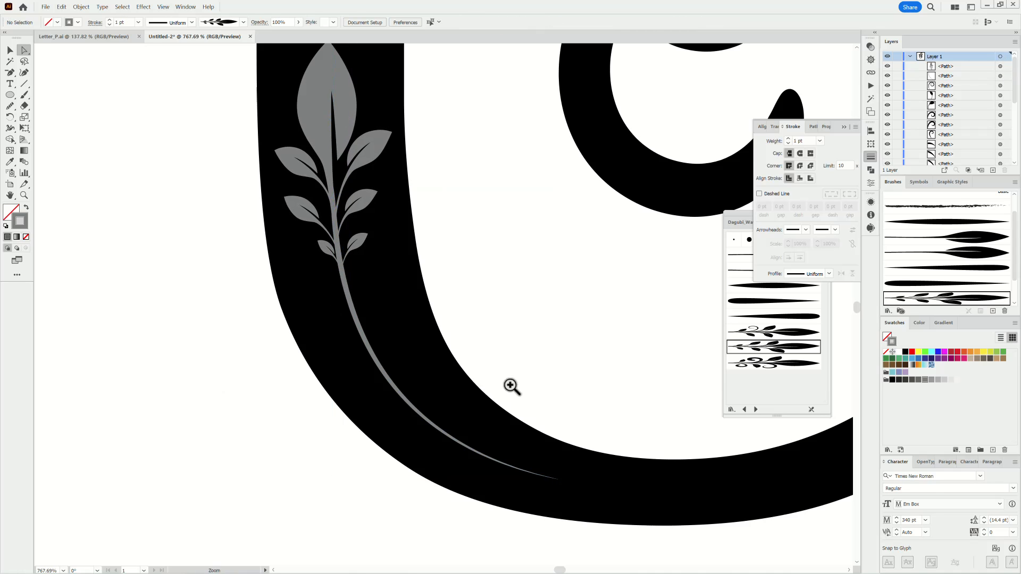
- Paint a second grey branch above the first with the leaf brush that has a single curl, and adjust it with Free Transform
left_click_drag(510, 387, 432, 321)
mouse_move(410, 255)
left_mouse_down()
mouse_move(435, 213)
mouse_move(432, 261)
left_mouse_up()
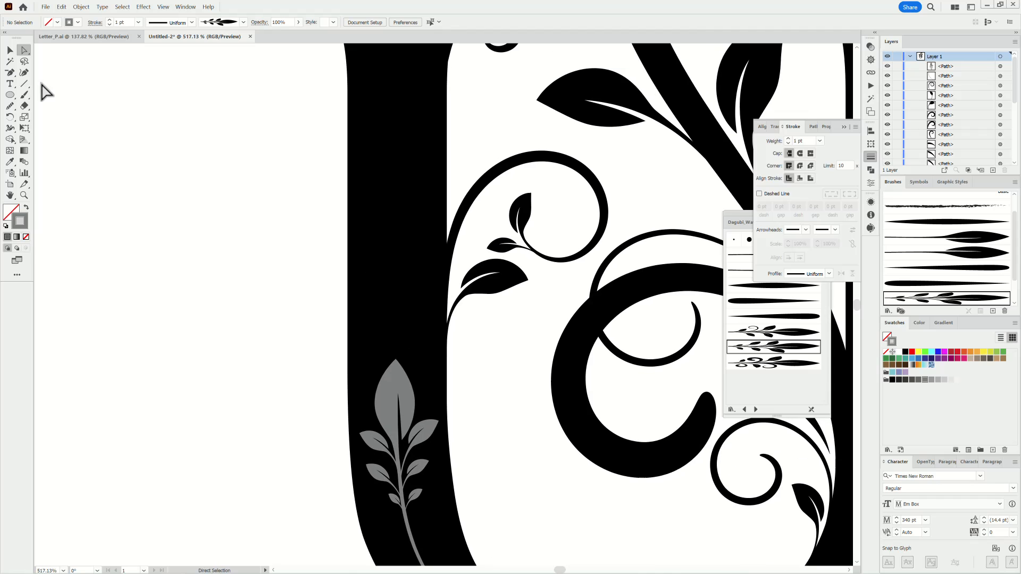
left_click(24, 95)
left_click(781, 333)
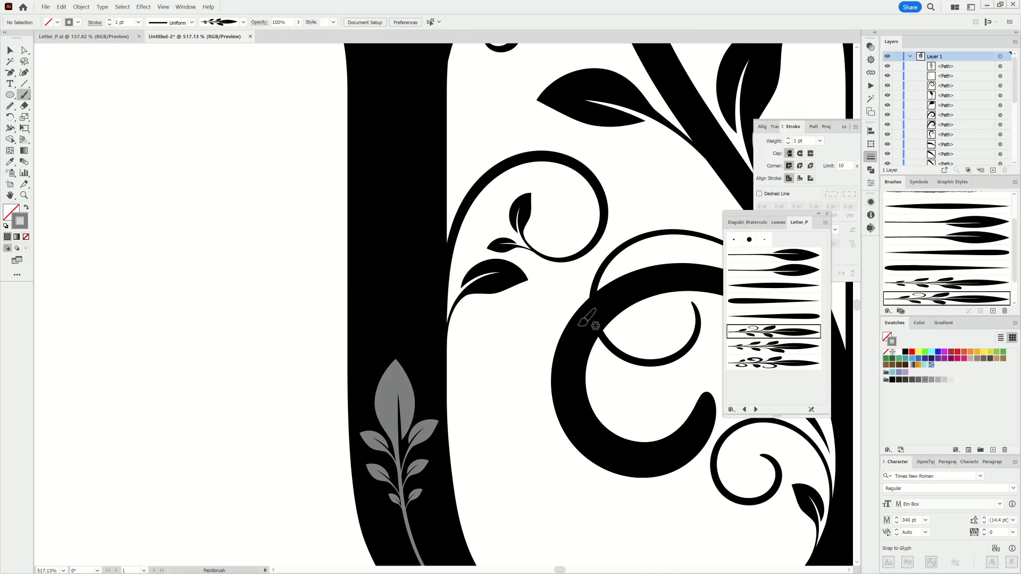
left_click_drag(396, 269, 410, 190)
left_click(24, 129)
scroll(600, 338, "down", 4)
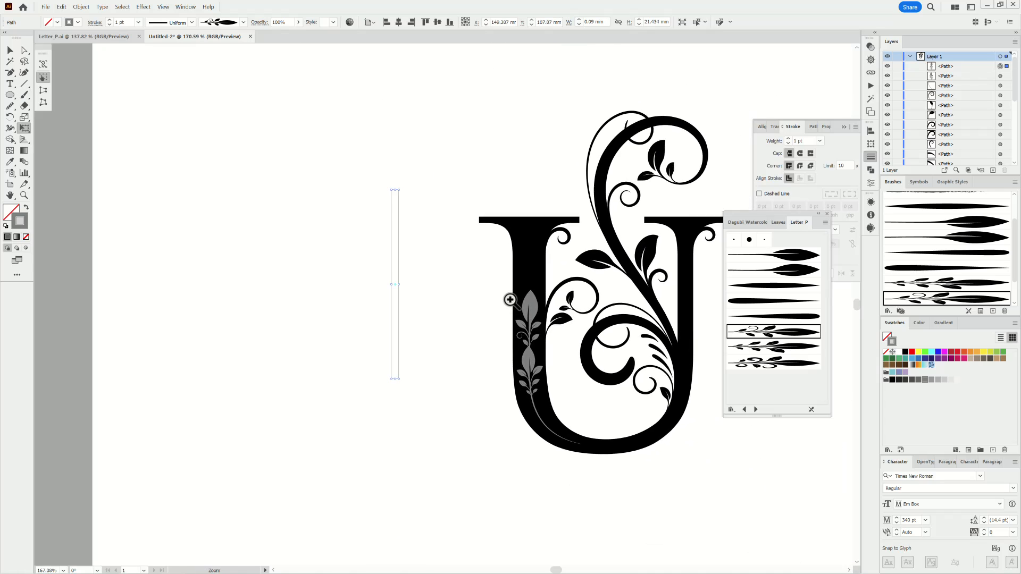
scroll(599, 338, "up", 3)
key("ctrl+shift+a")
- Paint a third grey branch above the second in the U's thick side with the multi-curl leaf brush
left_click(774, 362)
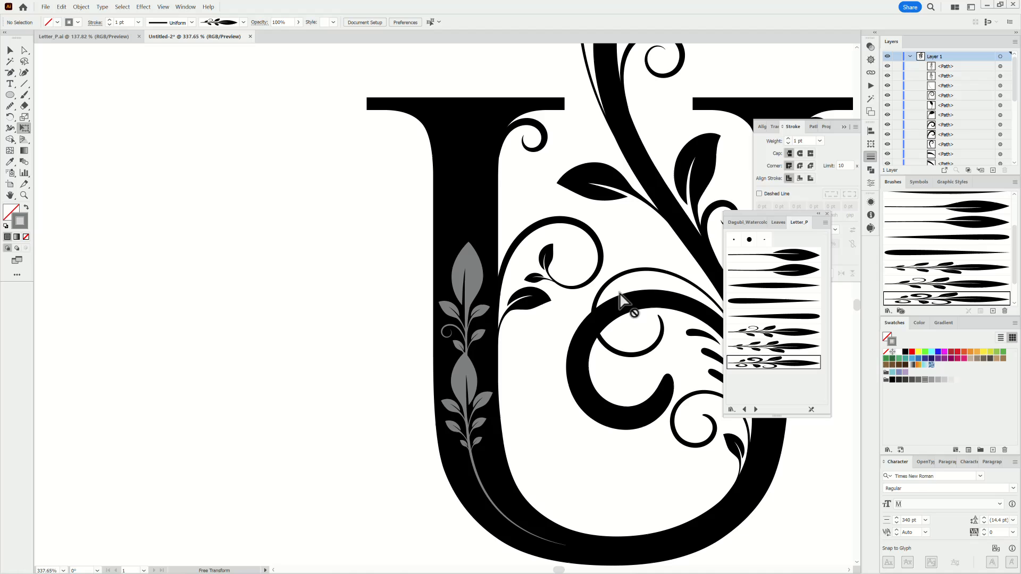
left_click(24, 95)
mouse_move(469, 178)
left_mouse_down()
mouse_move(469, 160)
mouse_move(474, 182)
left_mouse_up()
left_click(316, 320, "ctrl")
scroll(610, 380, "down", 3)
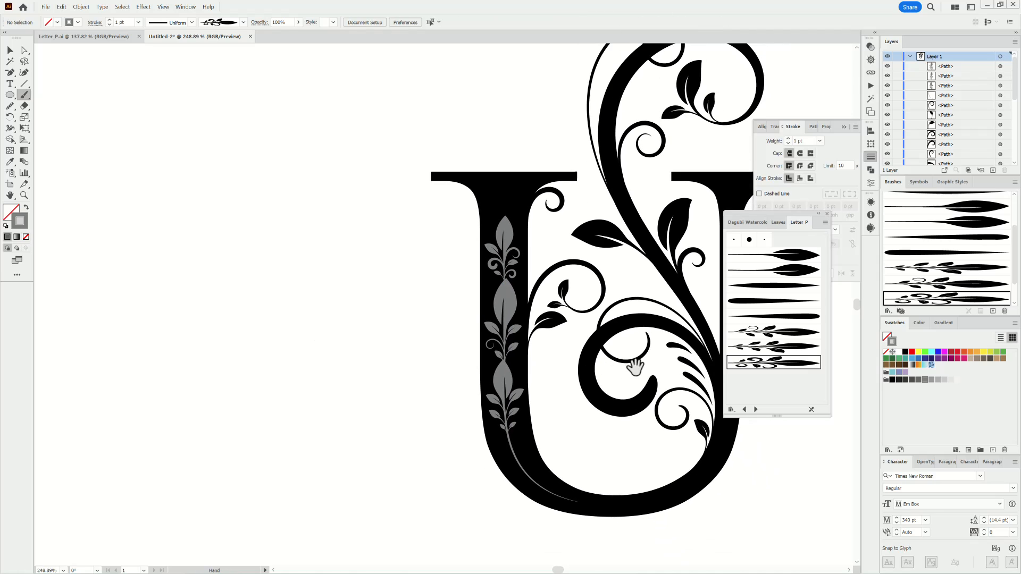
- Draw a long path with the Pen tool down the middle of the U's thin side, bending slightly inward at its lower end
left_click_drag(636, 367, 553, 352)
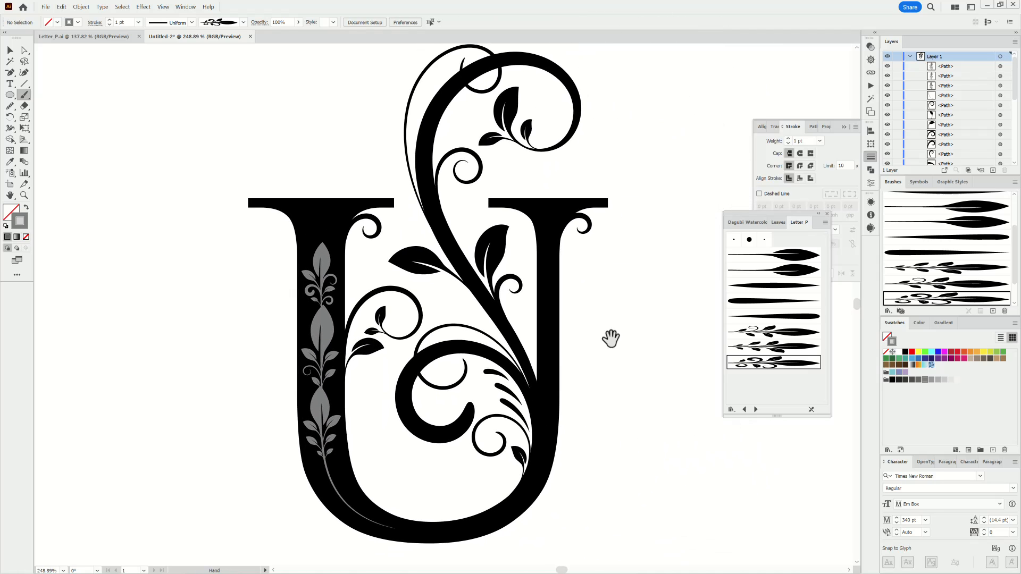
left_click(10, 73)
left_click(549, 246)
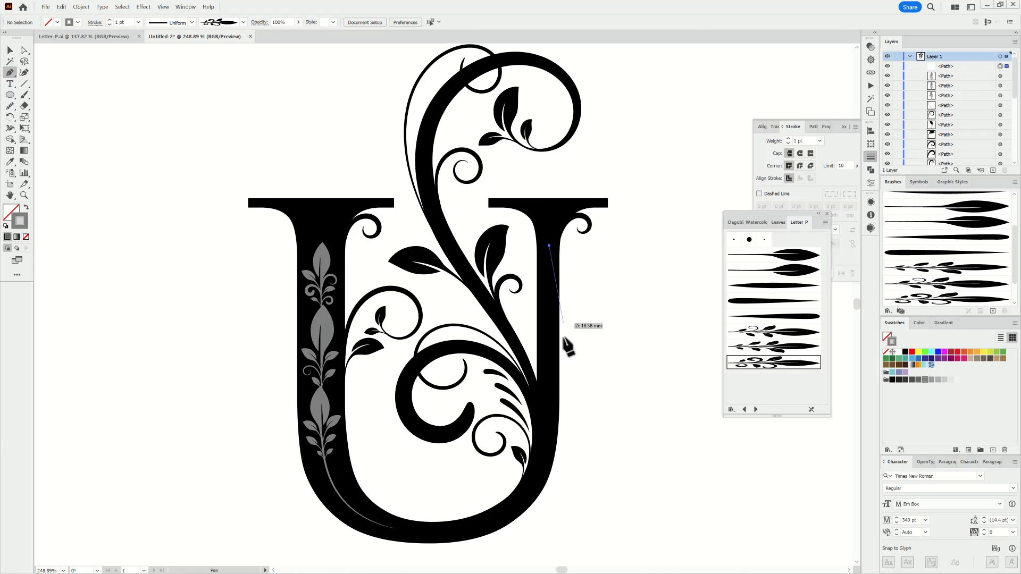
left_click(546, 442)
left_click(543, 453)
left_click(541, 467)
left_click_drag(541, 468, 537, 506)
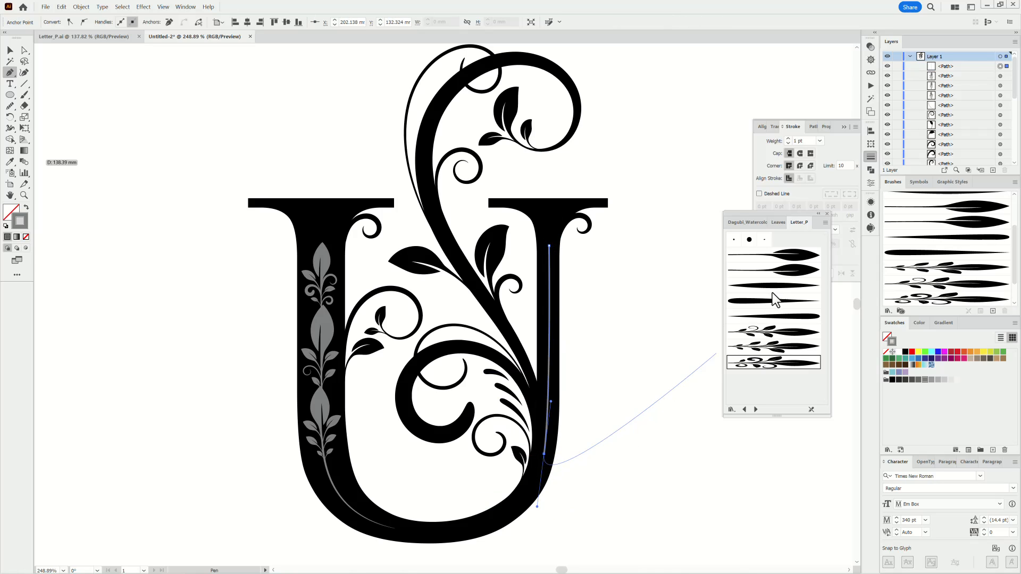
- Apply the double-tapered brush to the path in the U's thin side and set its stroke to 0.2 pt
left_click(772, 285)
left_click(9, 51)
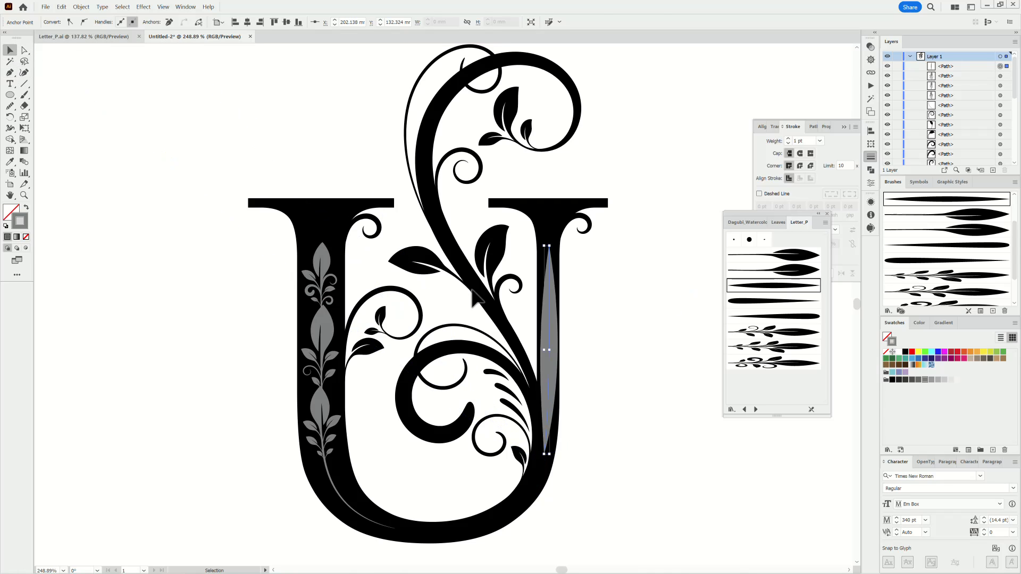
left_click(553, 346)
left_click(110, 24)
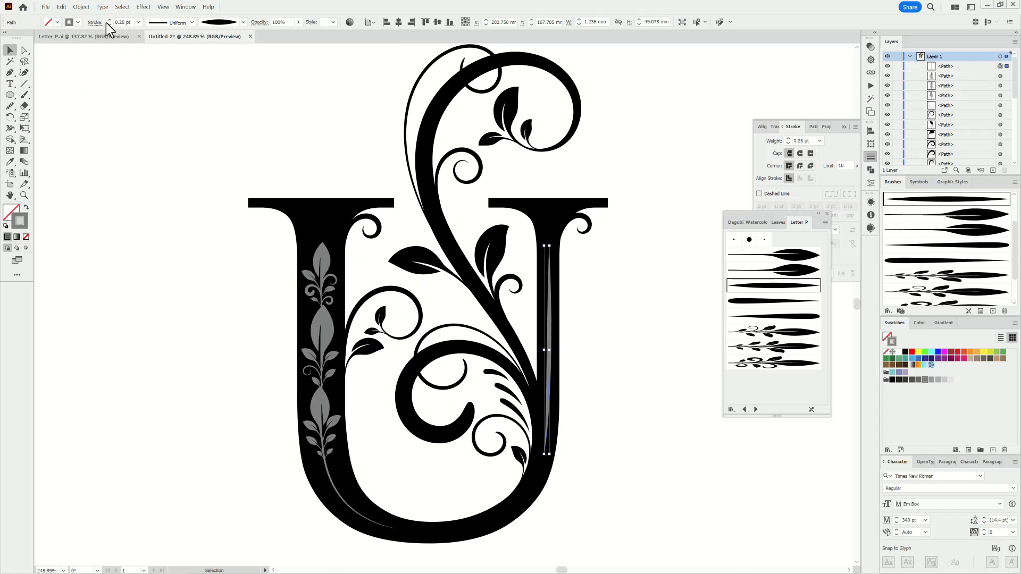
left_click(110, 25)
key("a")
left_click(79, 137)
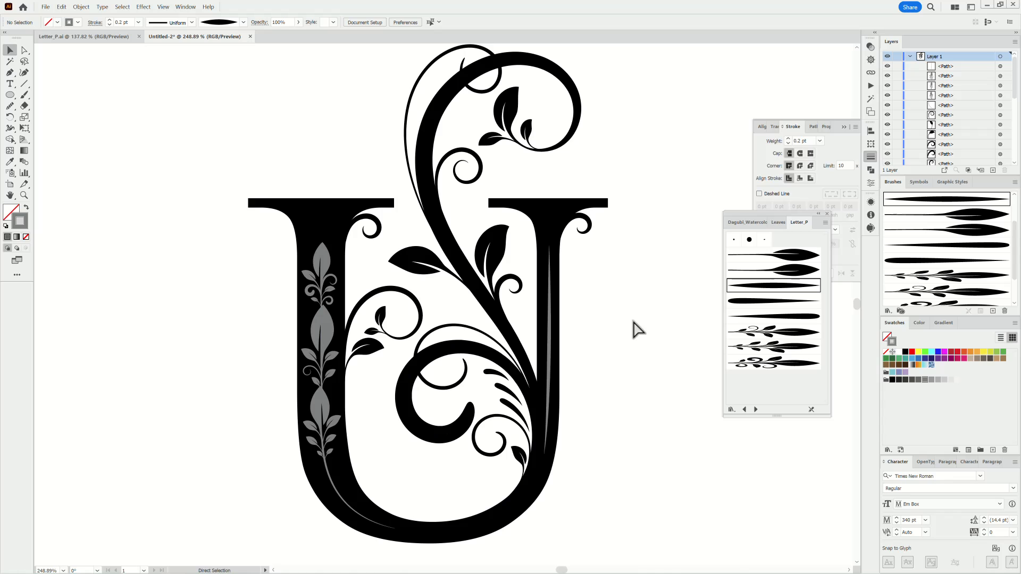
left_click_drag(412, 413, 492, 384)
left_click_drag(492, 383, 577, 305)
left_click(24, 94)
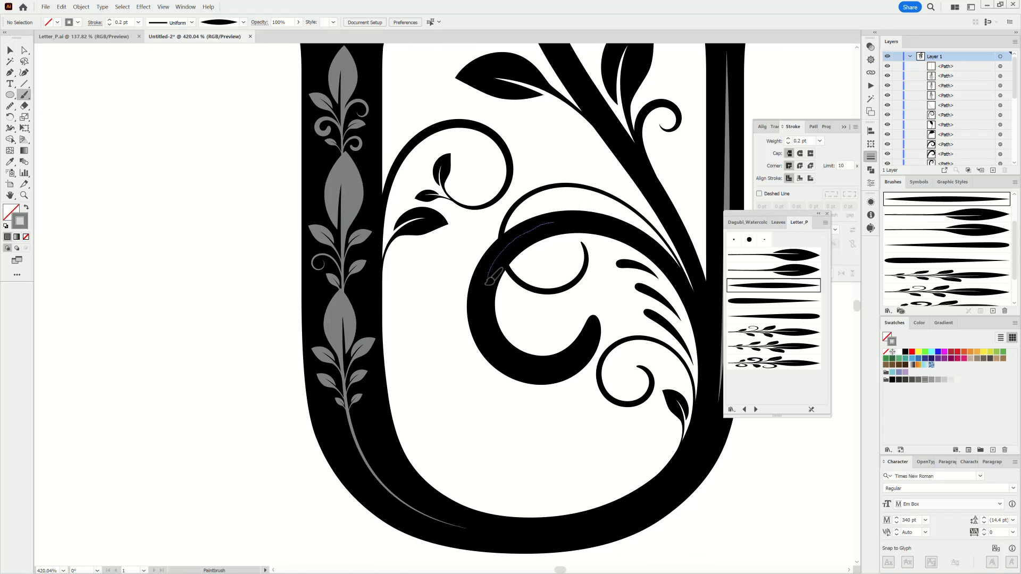
left_click_drag(567, 380, 565, 380)
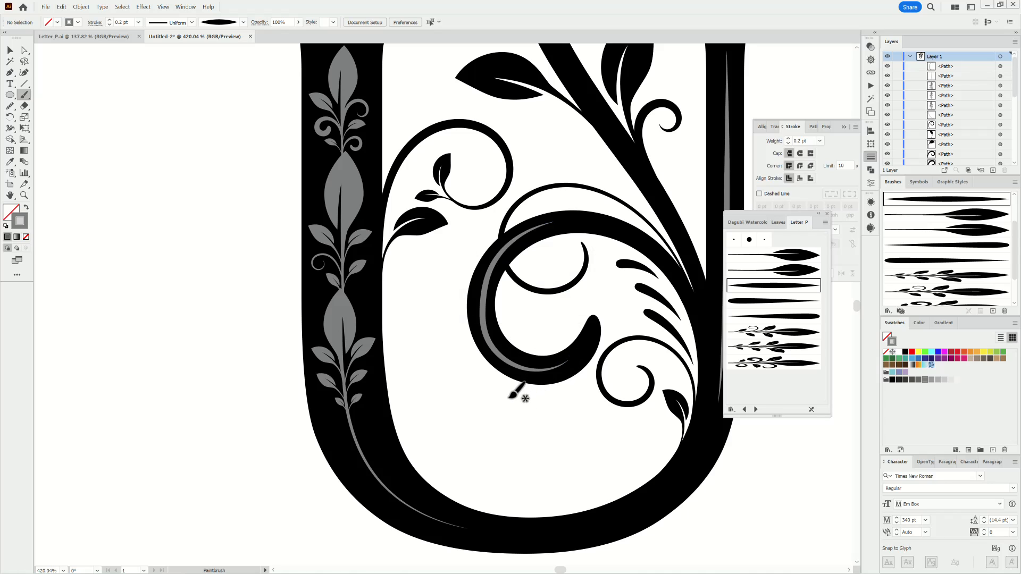
left_click(62, 6)
left_click(80, 20)
- Draw a curved path with the Pen tool along the middle of the large black curl, ending near its rounded tip
left_click(10, 73)
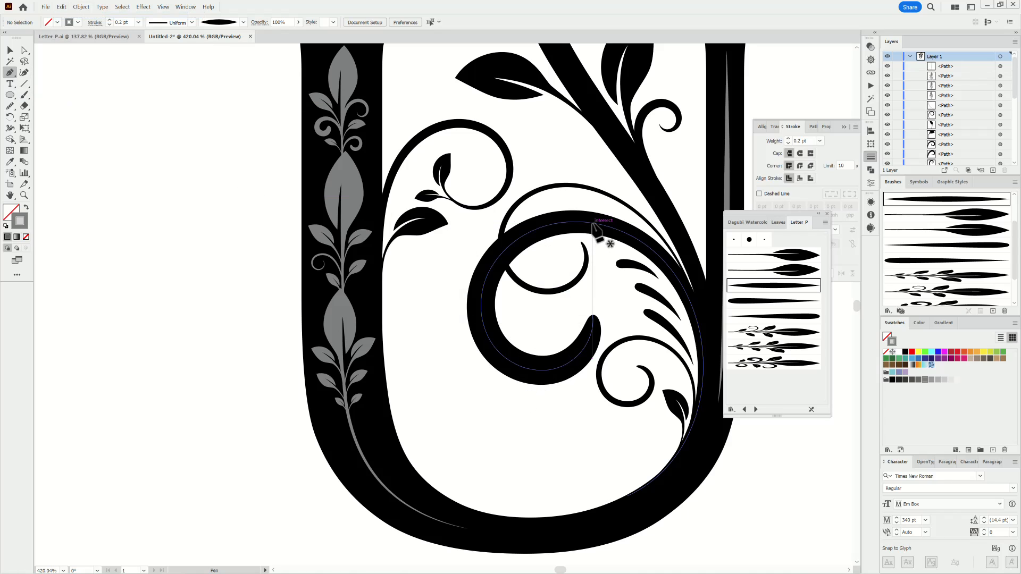
left_click_drag(593, 223, 553, 222)
left_click_drag(490, 340, 515, 417)
left_click_drag(584, 349, 585, 350)
- Adjust the direction handles of the new path so it follows the centre of the large curl
left_click(24, 50)
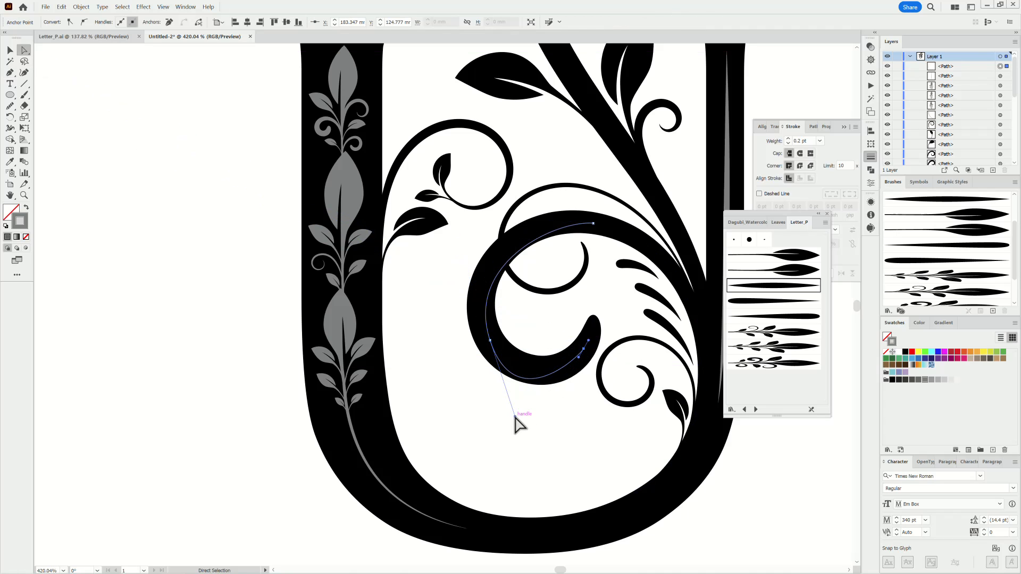
left_click_drag(515, 417, 513, 392)
left_click_drag(578, 357, 575, 368)
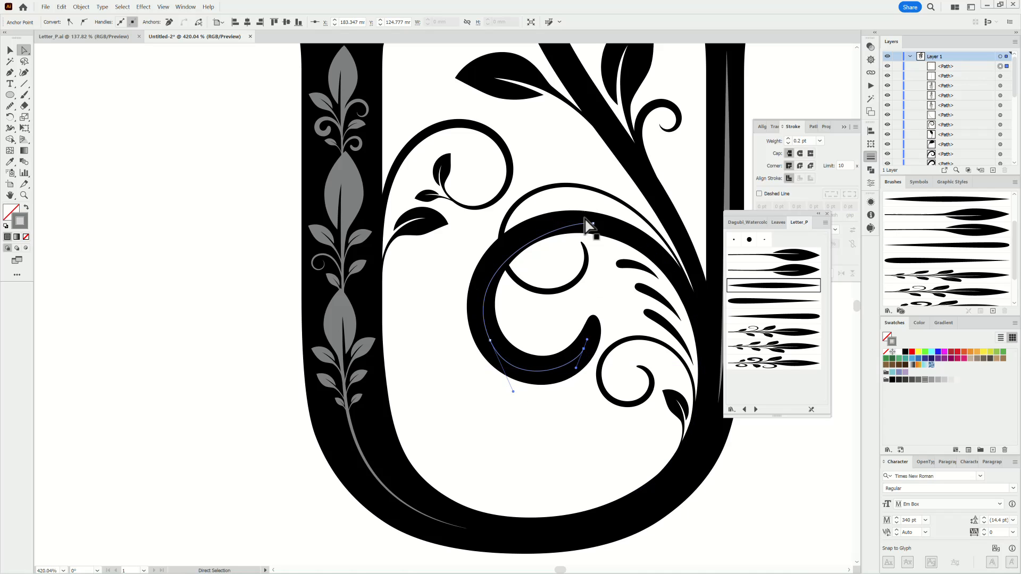
left_click_drag(585, 226, 527, 217)
left_click(490, 341)
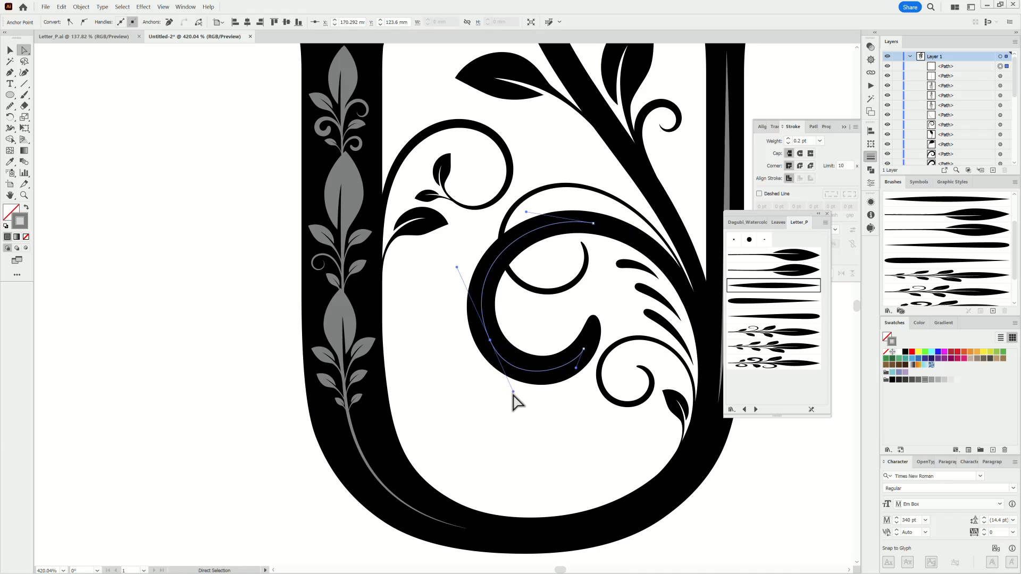
left_click_drag(513, 393, 509, 386)
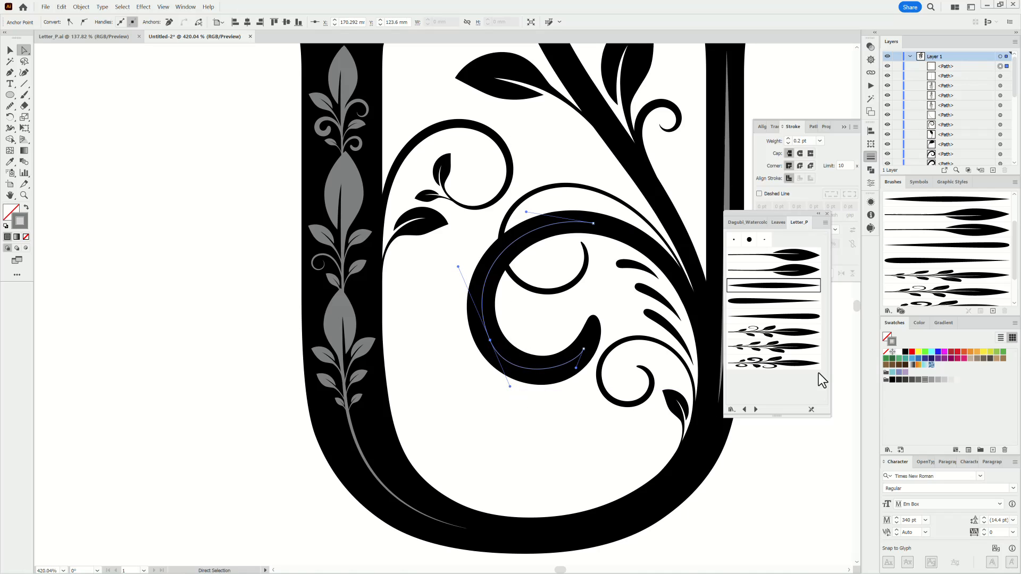
- Apply the double-tapered brush to the path in the large curl, set its stroke to 0.1 pt and deselect it
left_click(787, 288)
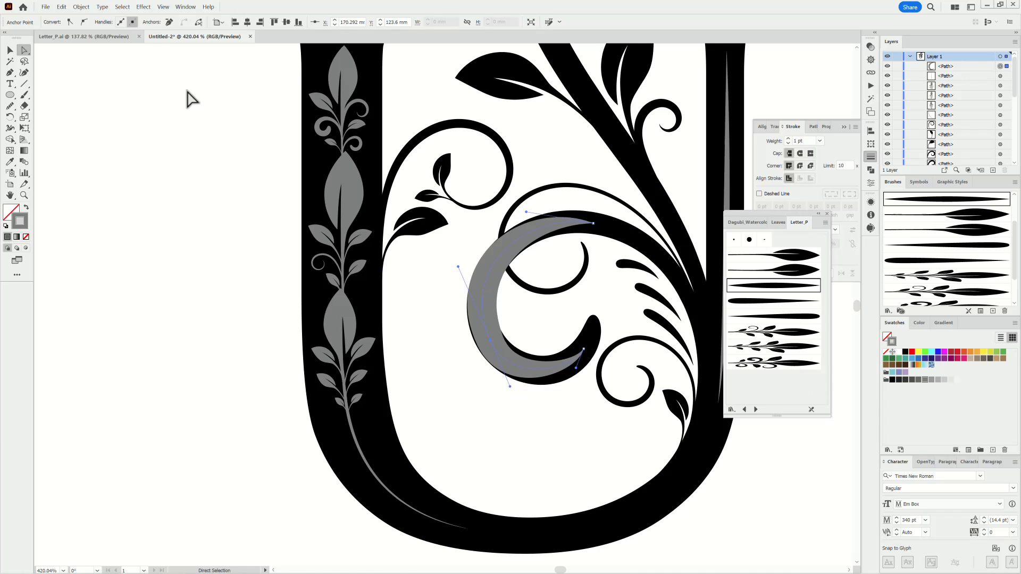
left_click(819, 141)
left_click(814, 150)
left_click(788, 143)
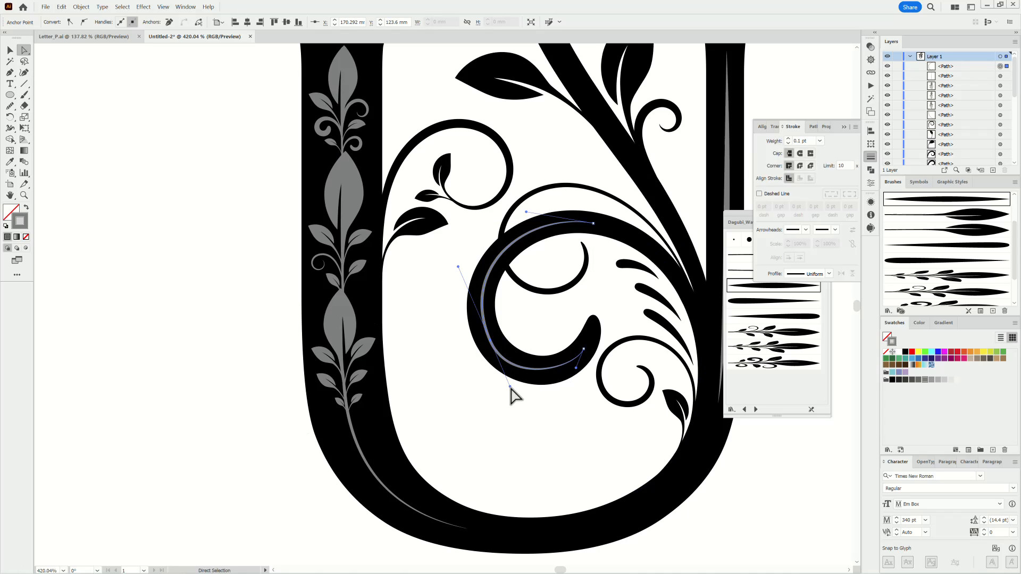
key("v")
left_click(490, 431, "ctrl")
- Extend the lower end of the grey path in the U's thin side into the bottom curve and bend it along the letter
left_click_drag(574, 453, 520, 482)
left_click_drag(627, 489, 561, 375)
left_click_drag(513, 275, 579, 312)
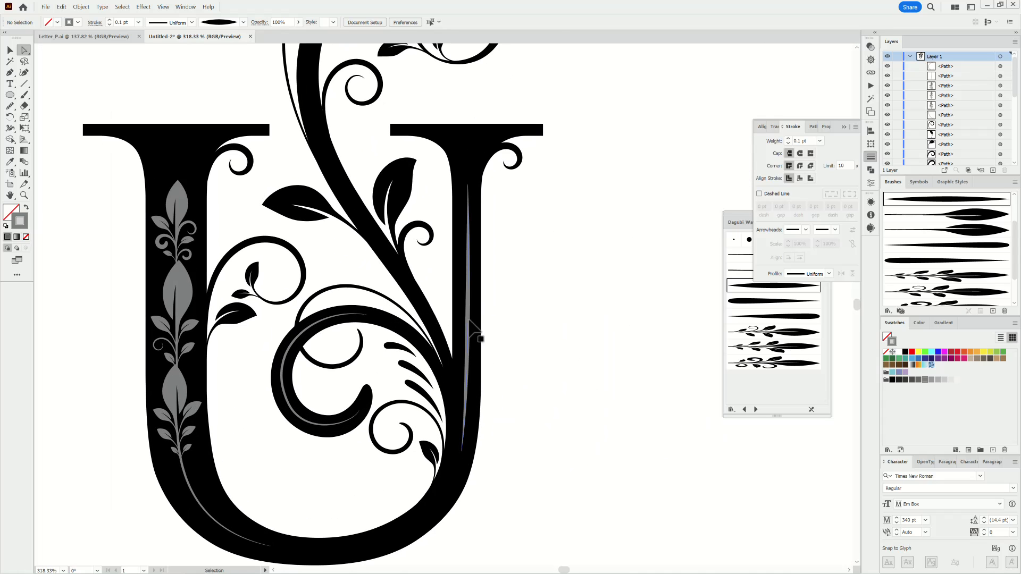
left_click(469, 321)
left_click_drag(464, 454, 415, 529)
left_click_drag(424, 456, 511, 463)
- Convert the upper end of the thin side's grey path to a smooth point and adjust the handles at both ends
left_click(468, 184)
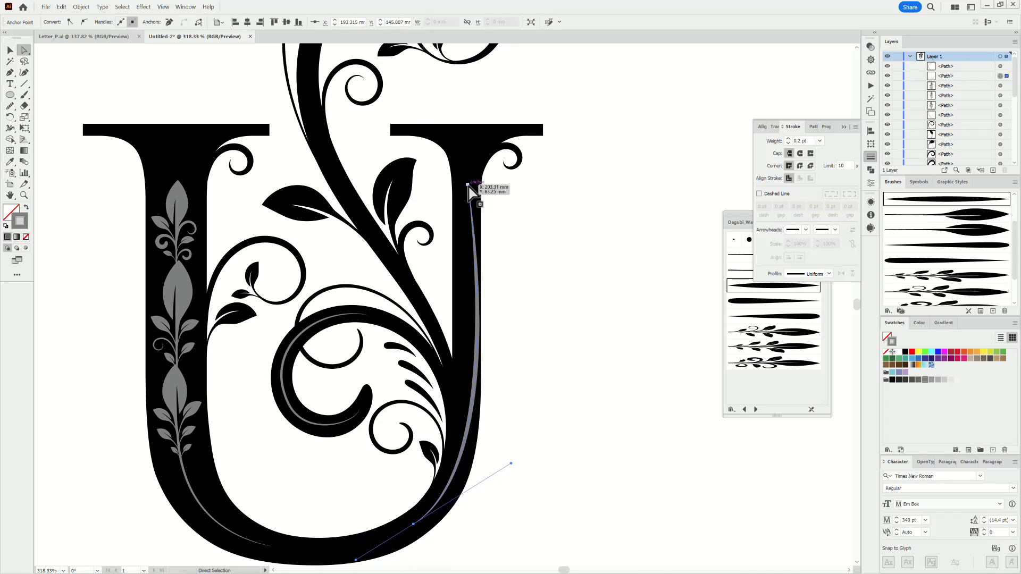
left_click_drag(10, 72, 59, 119)
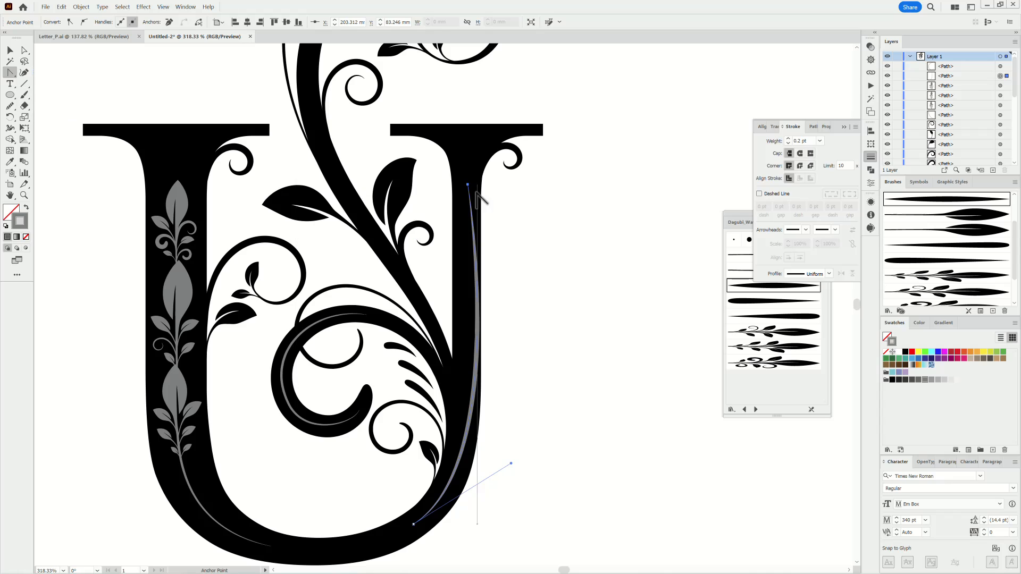
left_click_drag(467, 184, 469, 288)
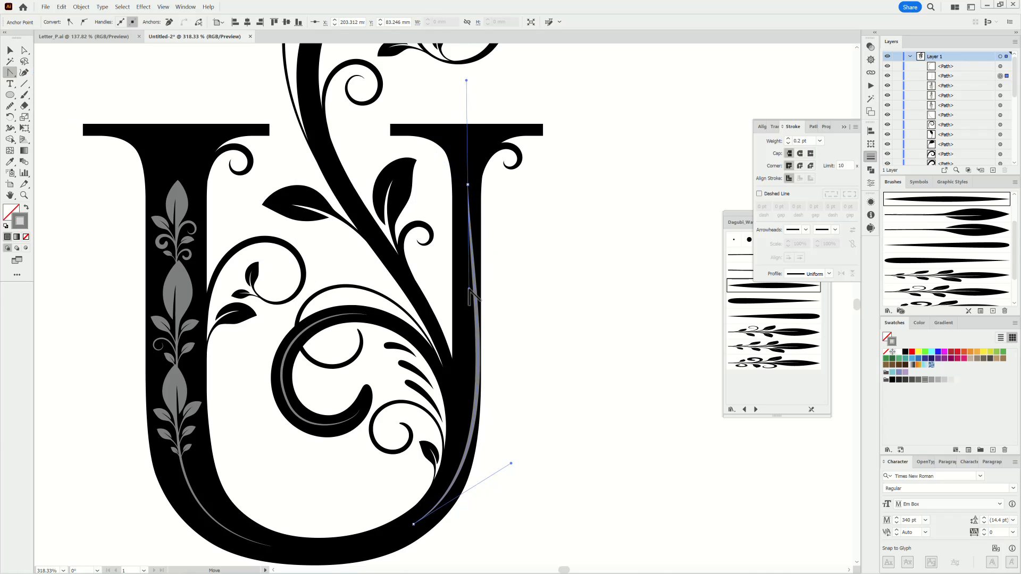
mouse_move(511, 463)
left_mouse_down()
mouse_move(476, 488)
mouse_move(478, 500)
mouse_move(492, 457)
left_mouse_up()
- Add an anchor point midway on the thin side's grey path and reshape the curve to stay centred in the letter
left_click_drag(10, 72, 59, 81)
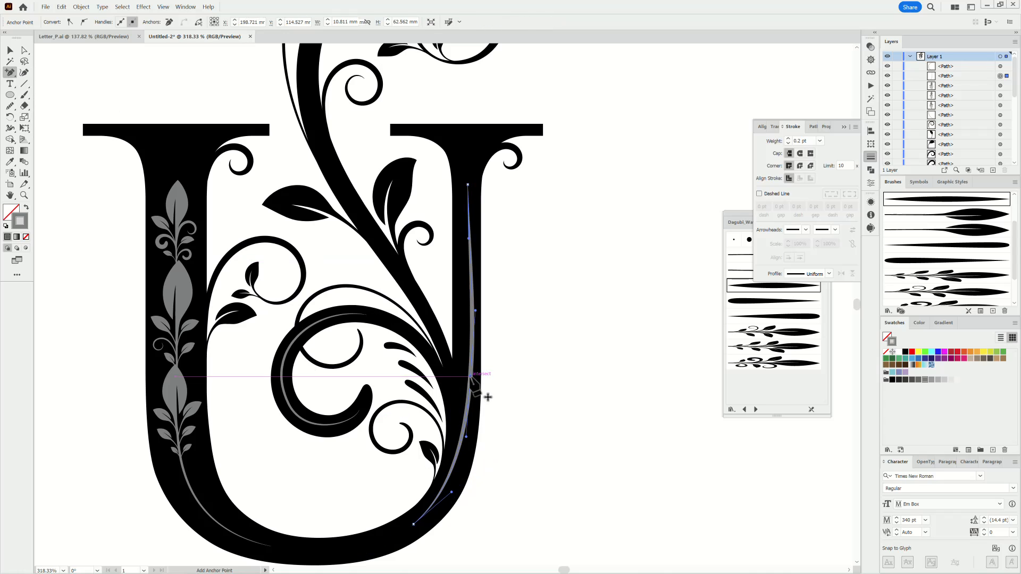
left_click(470, 379)
key("a")
left_click_drag(470, 377, 466, 378)
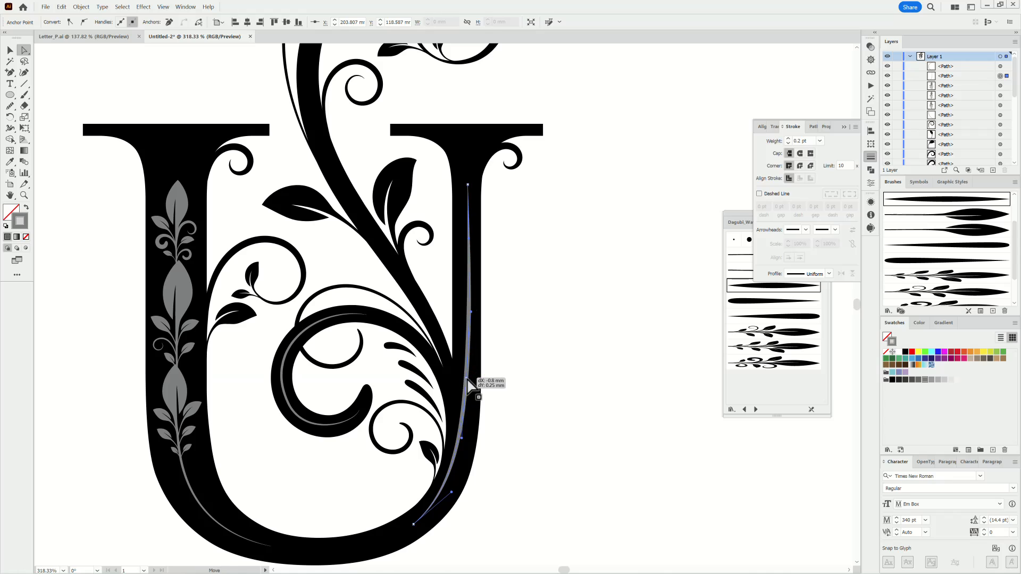
left_click_drag(471, 312, 467, 313)
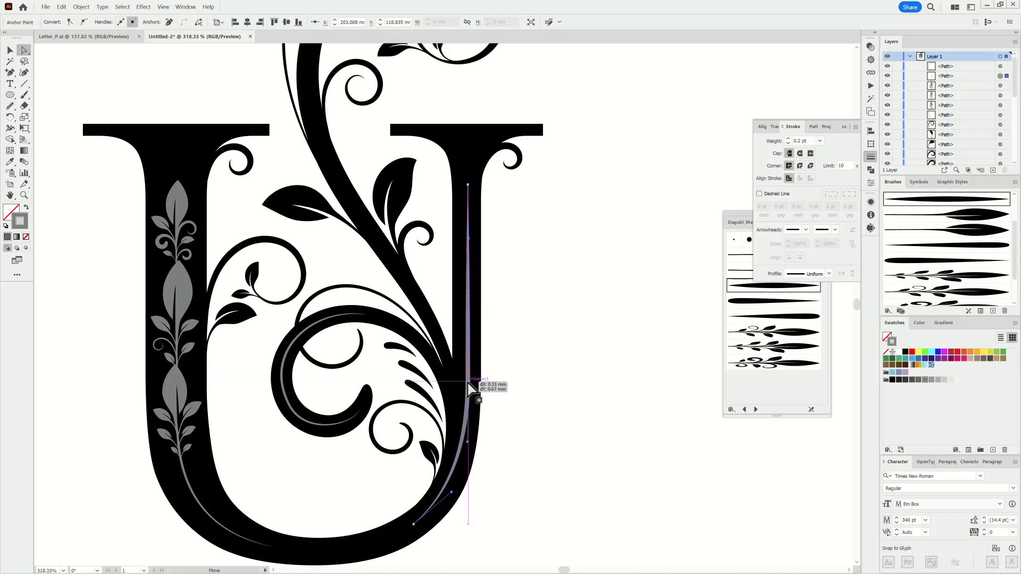
left_click_drag(452, 493, 453, 506)
left_click(583, 343)
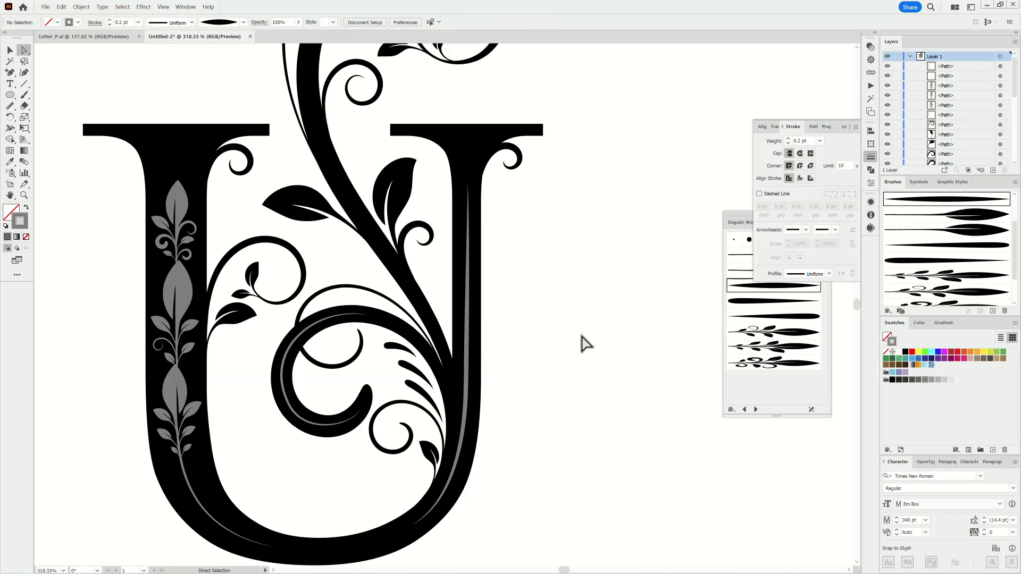
- Paint a large and a small grey leaf inside the U at the thick side's lower bend, using a single-leaf brush at 1 pt
left_click_drag(628, 401, 602, 294)
left_click_drag(569, 356, 609, 378)
scroll(247, 130, "up", 1)
left_click(24, 94)
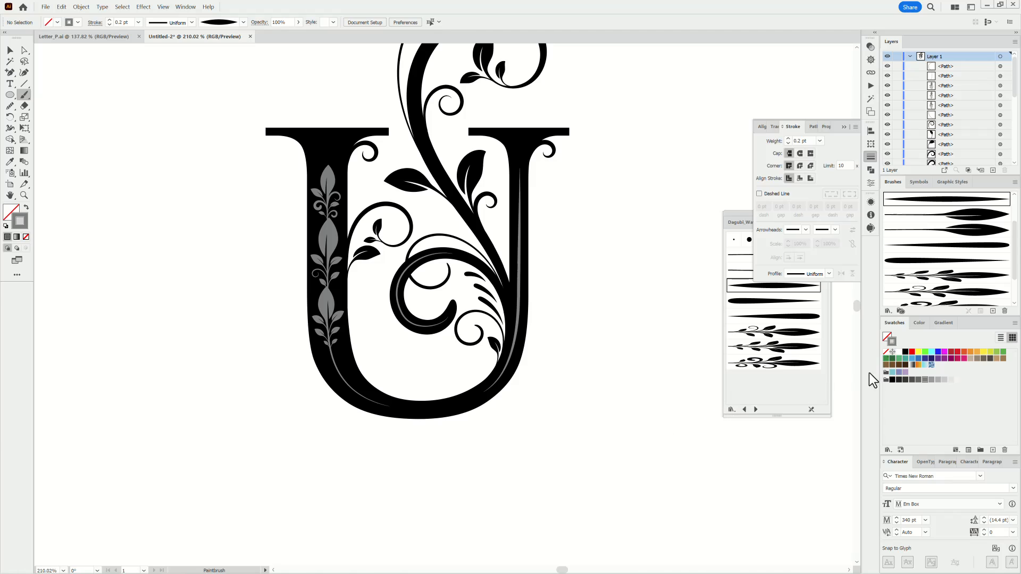
left_click(944, 232)
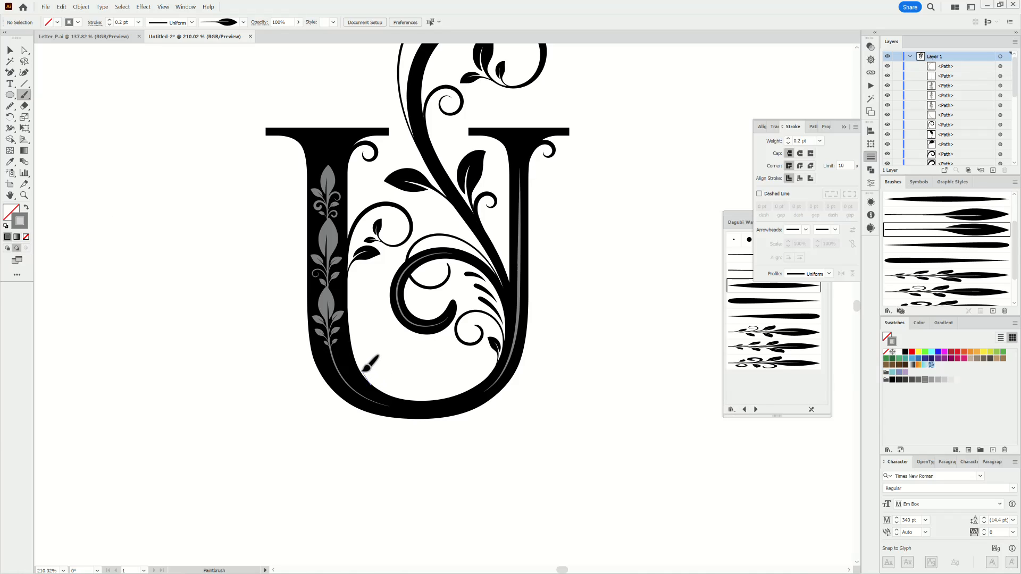
left_click_drag(377, 322, 383, 318)
left_click(137, 22)
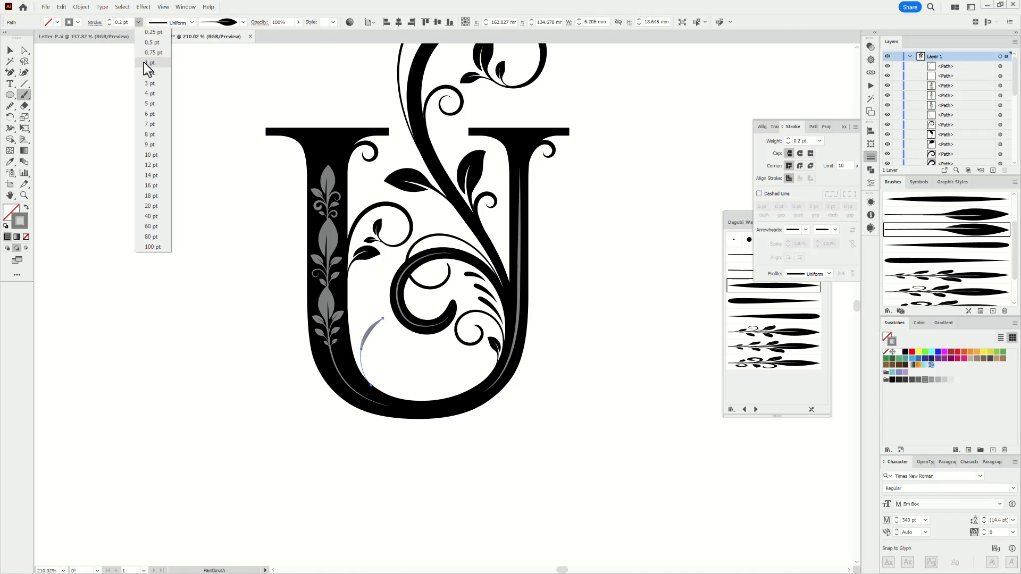
left_click(151, 65)
left_click(332, 461, "ctrl")
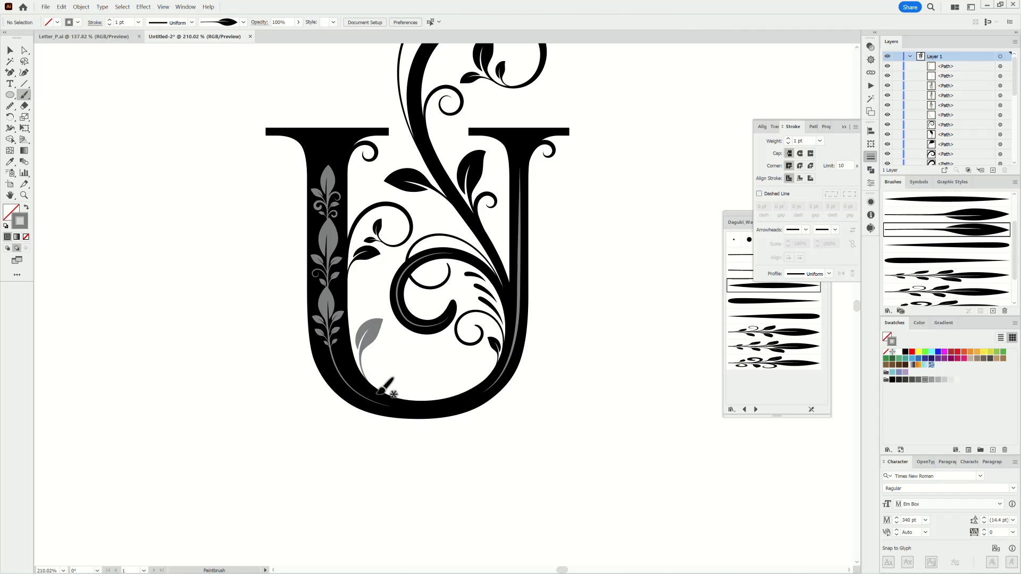
left_click_drag(373, 372, 379, 358)
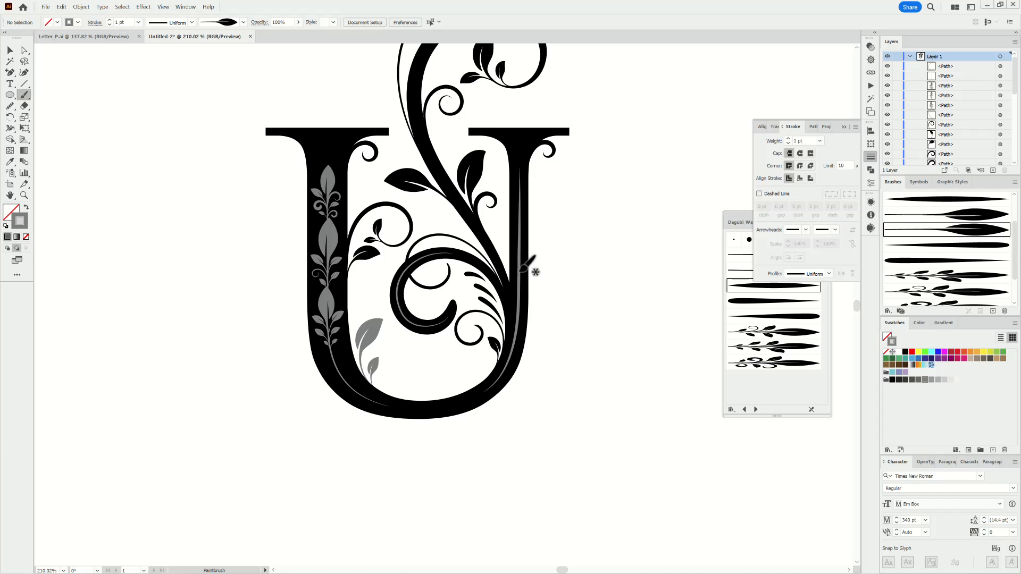
- Paint a large and a smaller grey leaf outside the U's thick side with the mirrored single-leaf brush from the Letter_P library
left_click(843, 128)
left_click(774, 270)
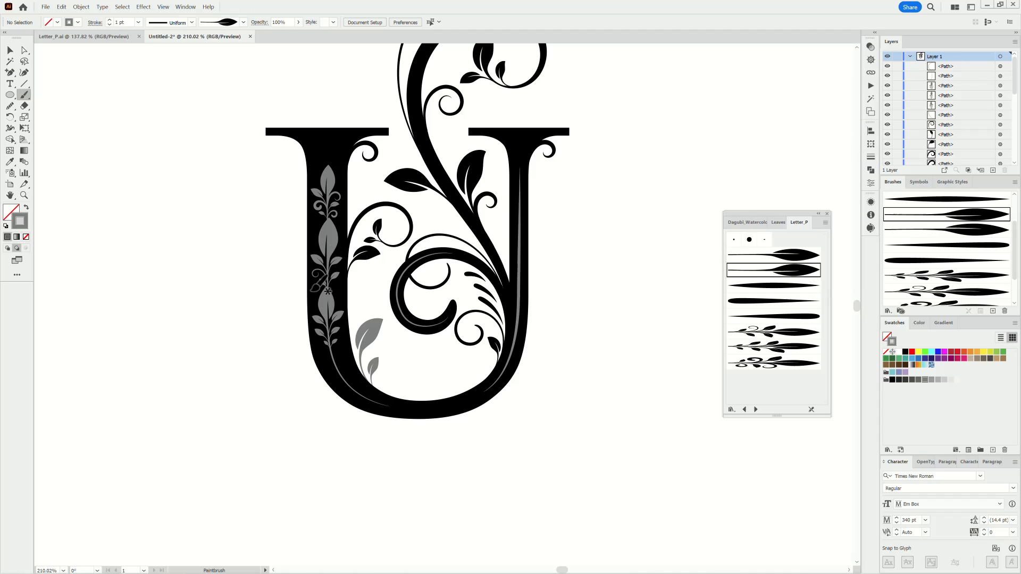
left_click_drag(291, 239, 265, 223)
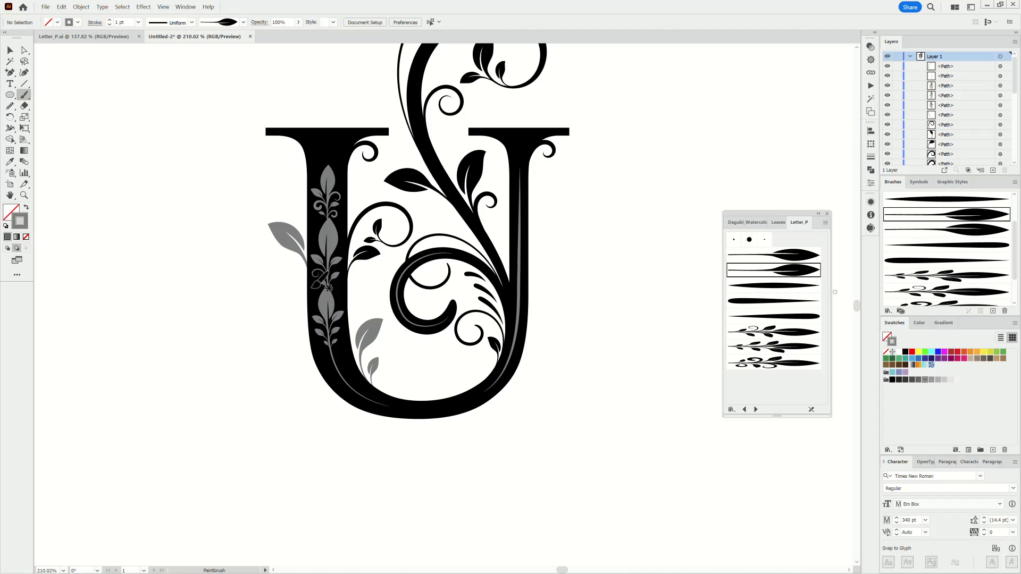
left_click_drag(307, 275, 292, 260)
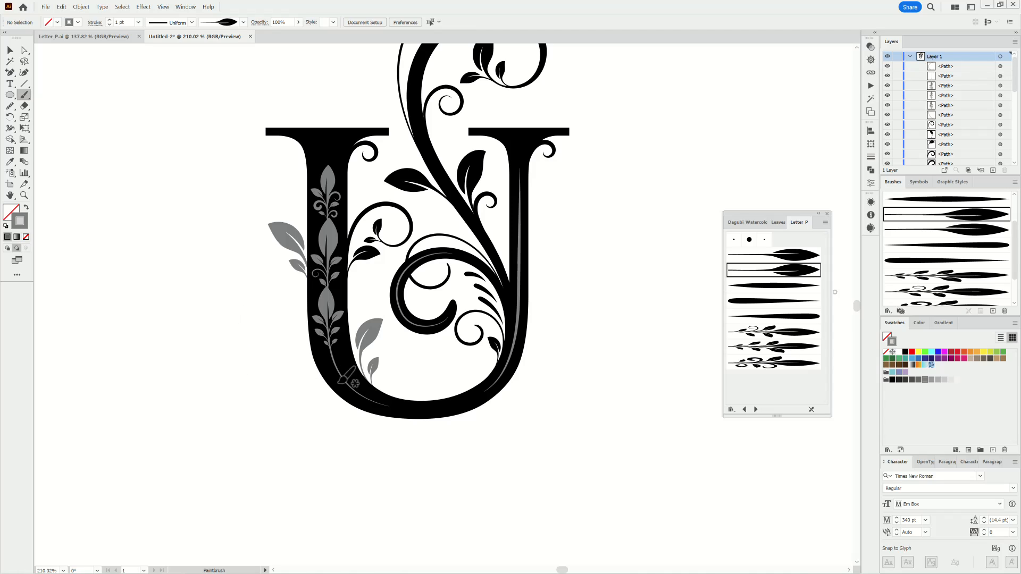
- With the double-tapered brush at 0.25 pt, paint a grey curl below the outer leaves and a long curved stem above them
left_click(771, 285)
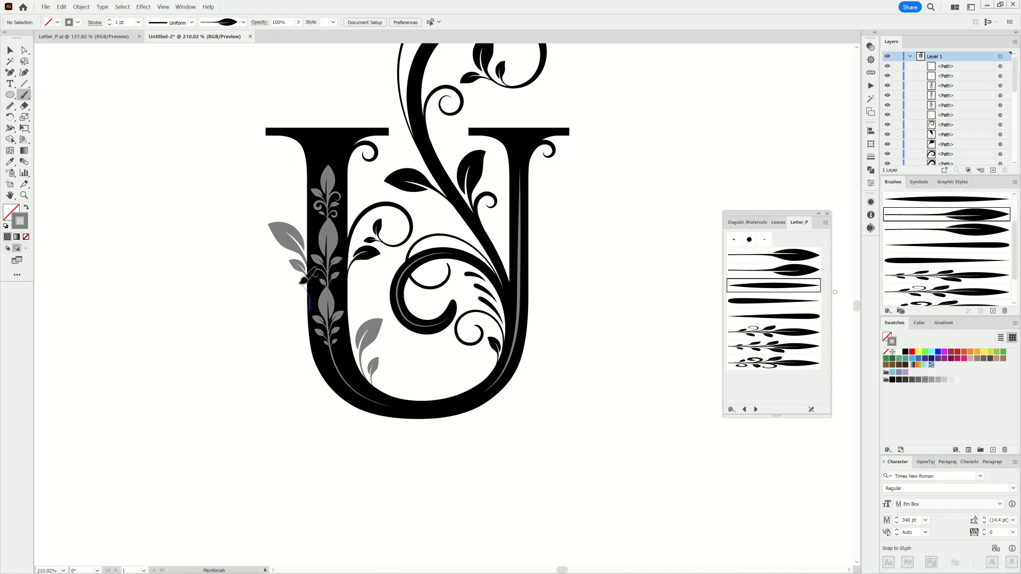
left_click_drag(274, 292, 279, 295)
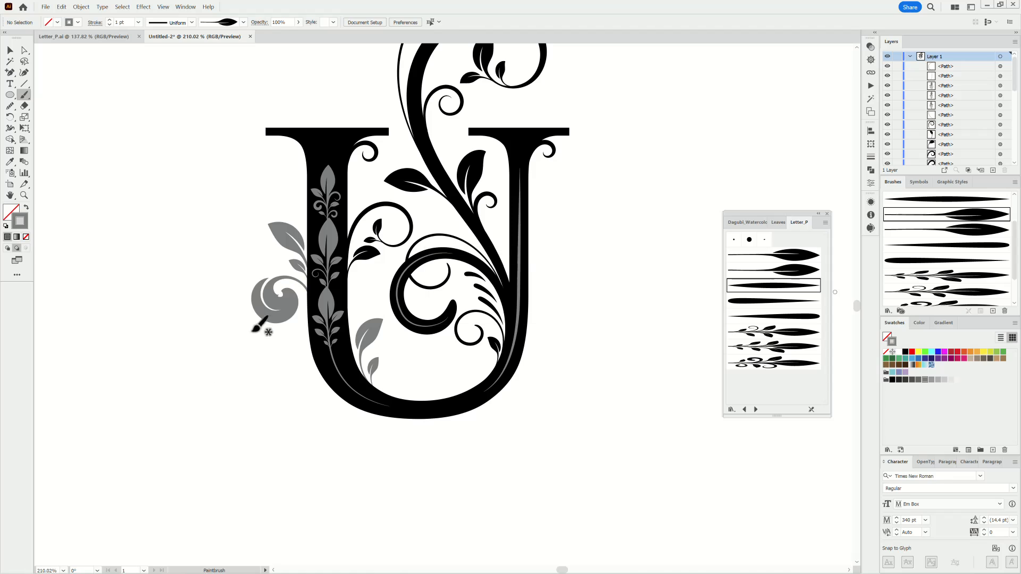
left_click(138, 22)
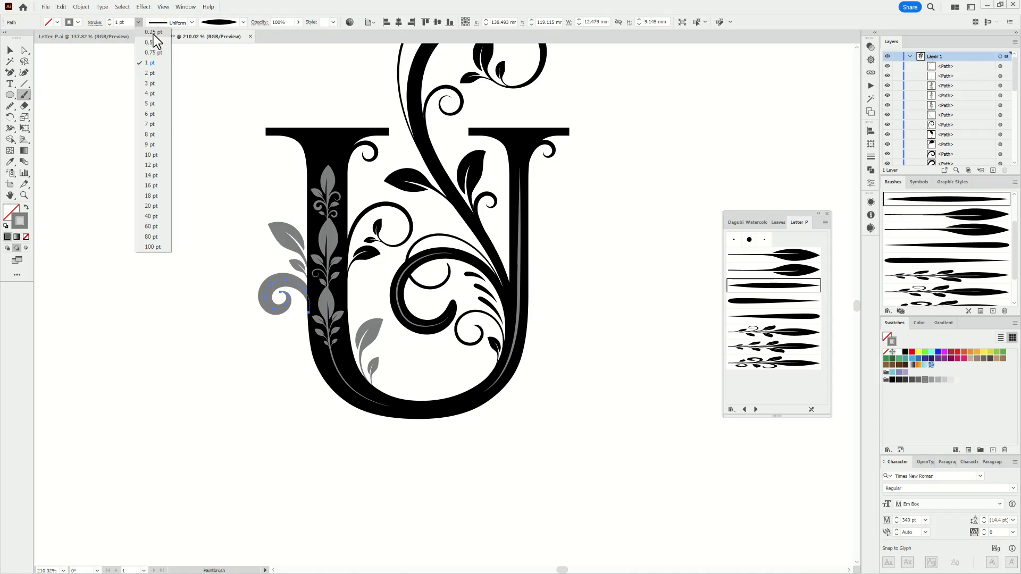
left_click(153, 34)
left_click(178, 388, "ctrl")
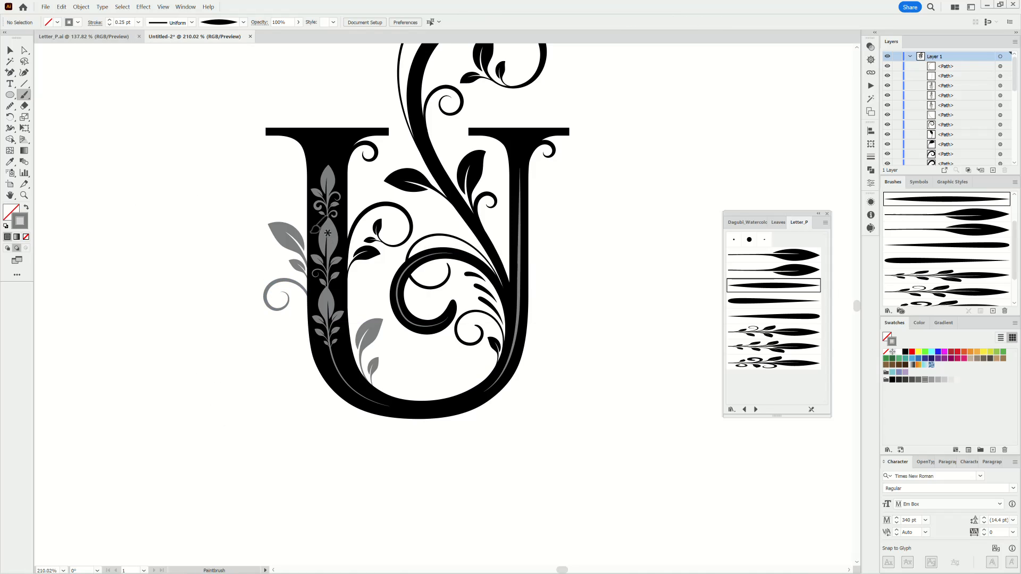
left_click_drag(275, 174, 280, 164)
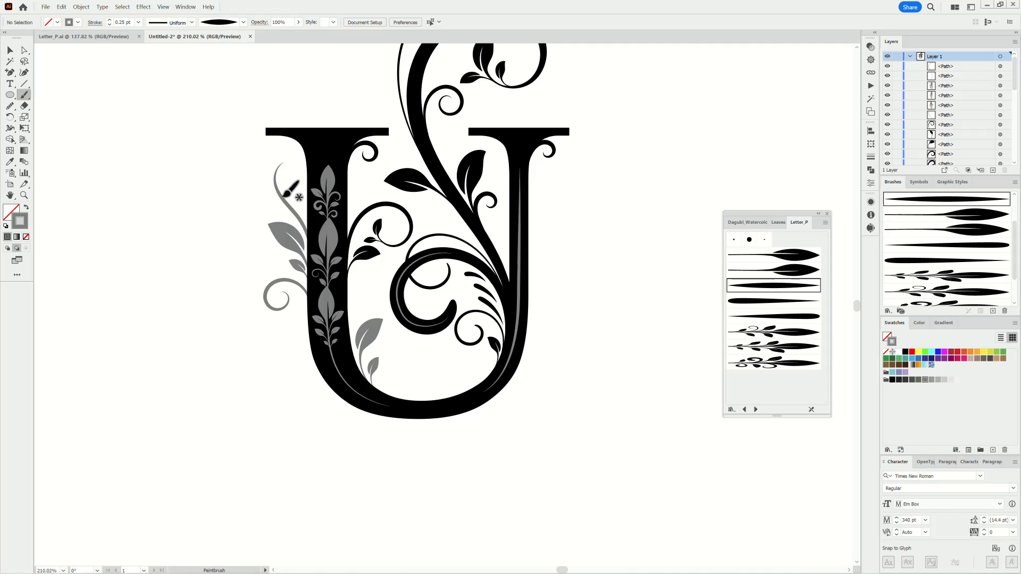
- Paint a grey leaf at the tip of the outer stem with the first single-leaf brush and set its stroke to 1 pt
left_click(791, 259)
left_click_drag(266, 128, 331, 240)
left_click_drag(297, 288, 299, 285)
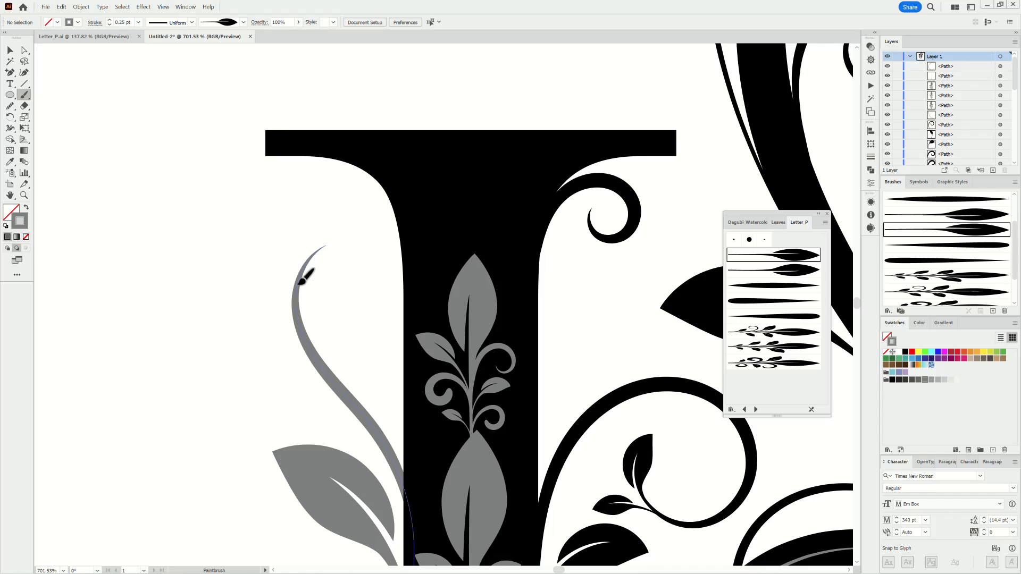
left_click_drag(363, 237, 375, 243)
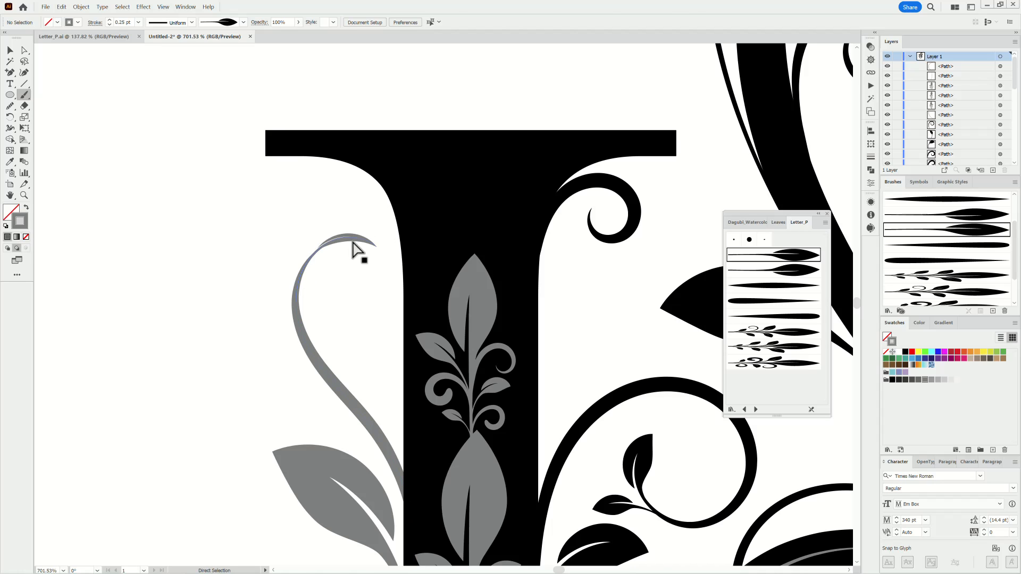
left_click(139, 21)
left_click(149, 66)
left_click_drag(481, 371, 419, 400)
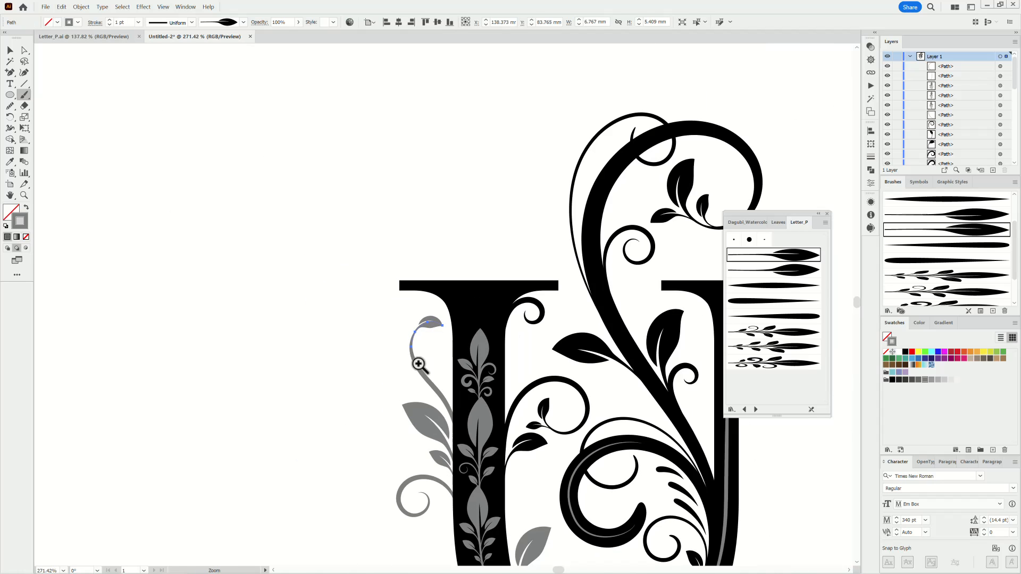
left_click_drag(418, 363, 481, 380)
left_click(279, 343, "ctrl")
- Paint a grey curl branching from the inner side of the outer stem, set it to 0.25 pt and apply the one-sided tapered brush
mouse_move(405, 347)
left_mouse_down()
mouse_move(417, 301)
mouse_move(432, 291)
mouse_move(389, 258)
left_mouse_up()
scroll(583, 344, "up", 2)
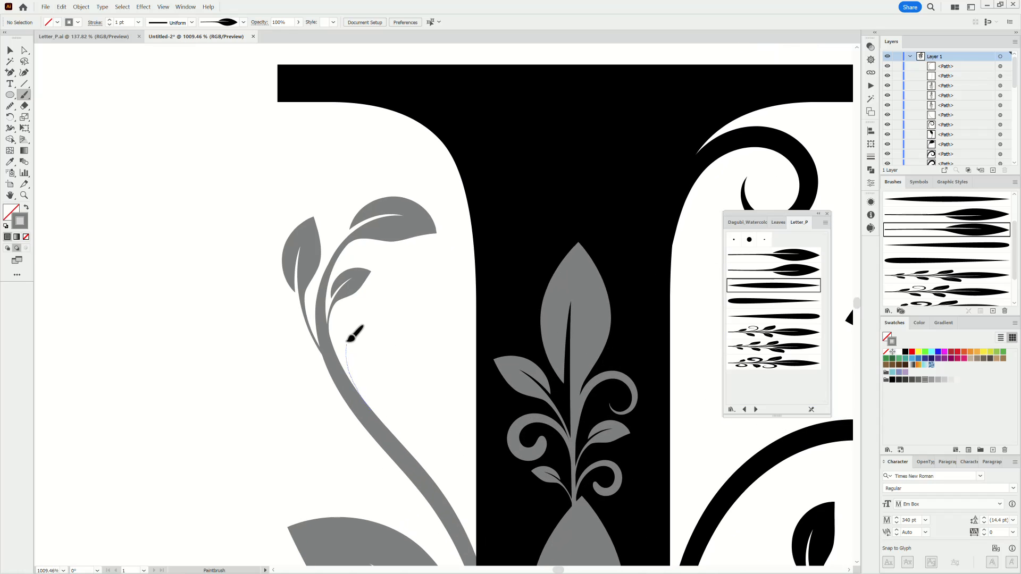
left_click_drag(398, 358, 385, 347)
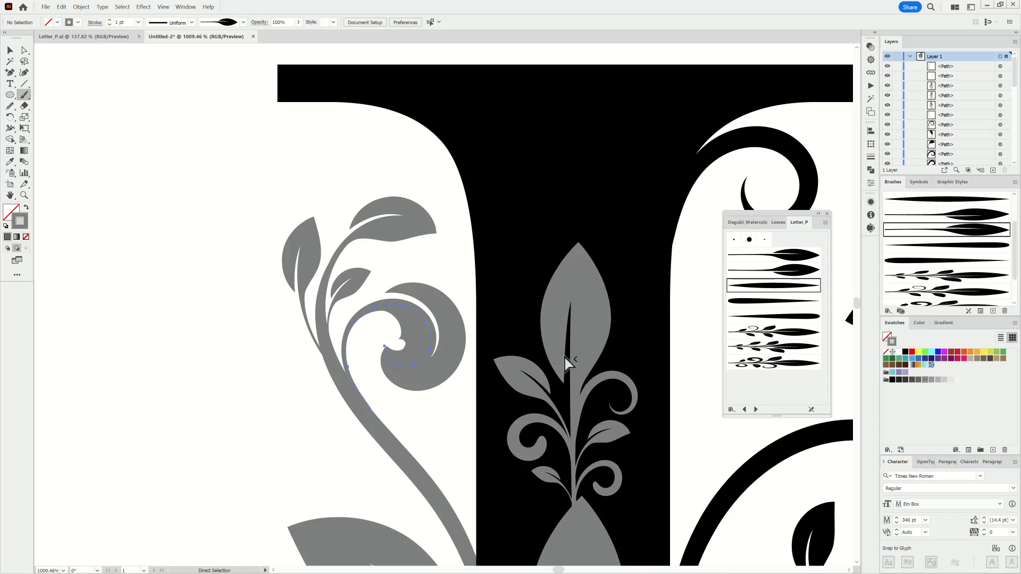
left_click(138, 22)
left_click(156, 34)
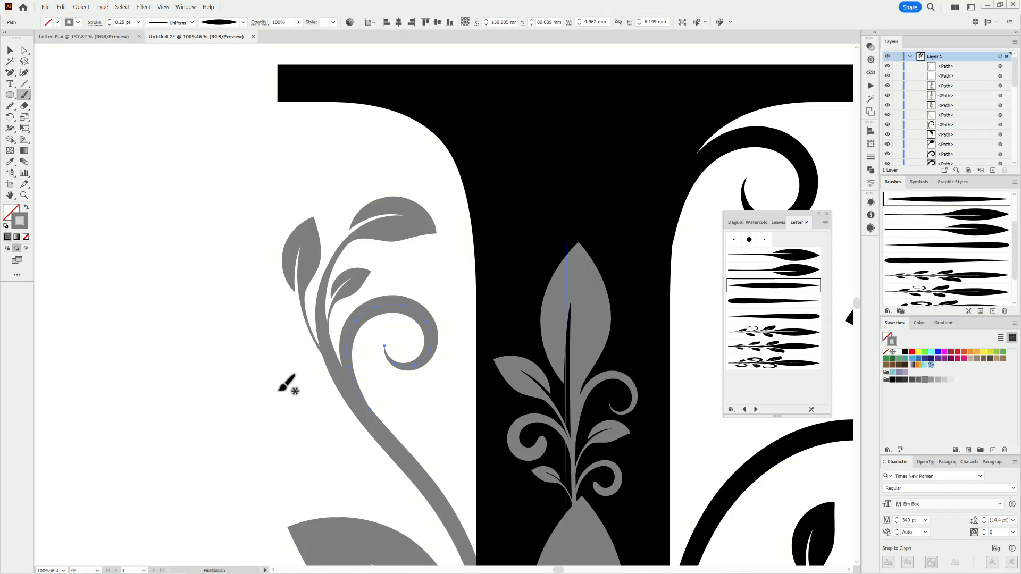
left_click(773, 317)
key("ctrl+shift+a")
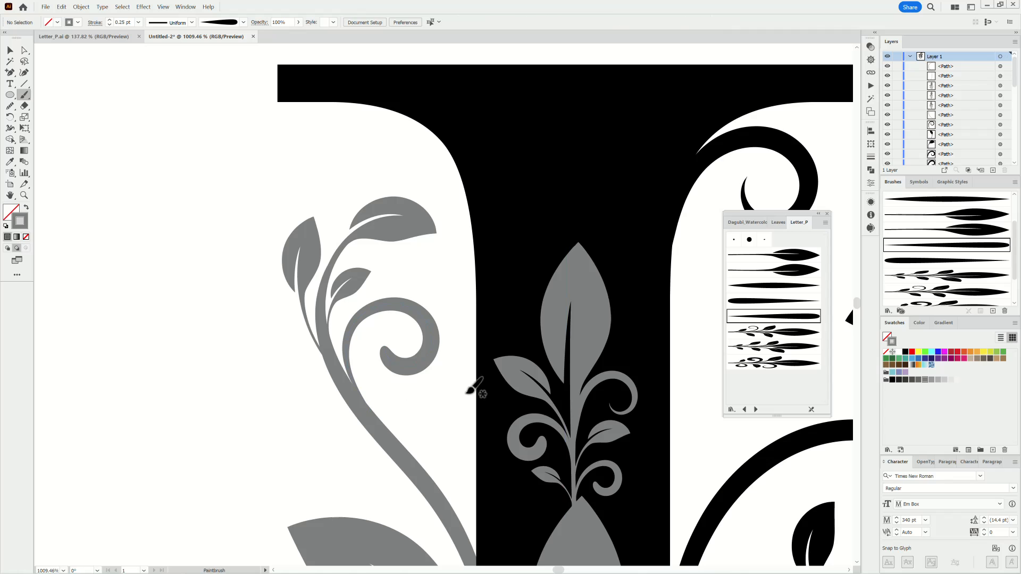
scroll(476, 388, "down", 7)
scroll(552, 363, "down", 3)
scroll(452, 295, "up", 5)
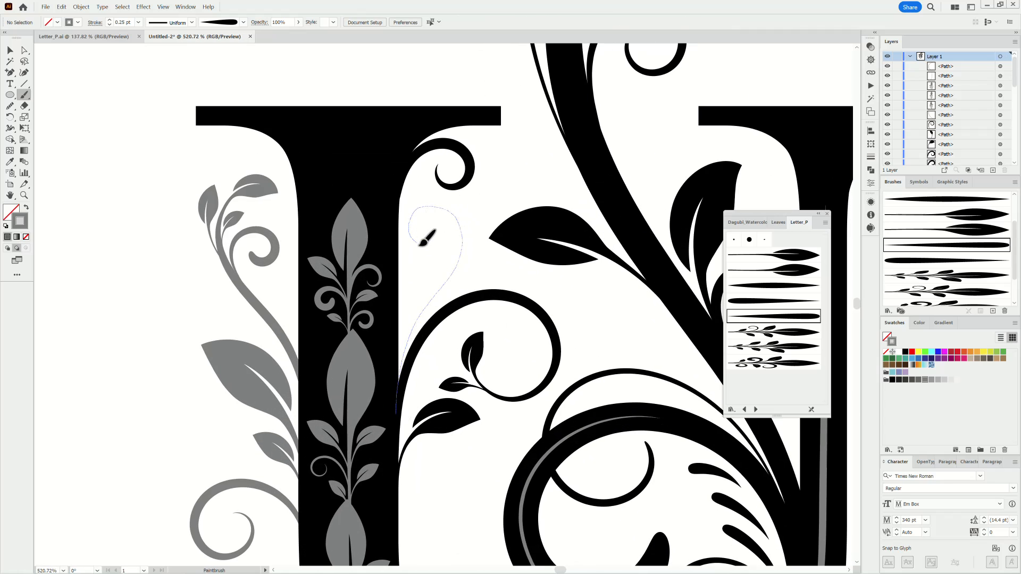
left_click_drag(420, 245, 425, 245)
mouse_move(596, 329)
left_mouse_down()
mouse_move(553, 323)
mouse_move(611, 328)
left_mouse_up()
key("ctrl+z")
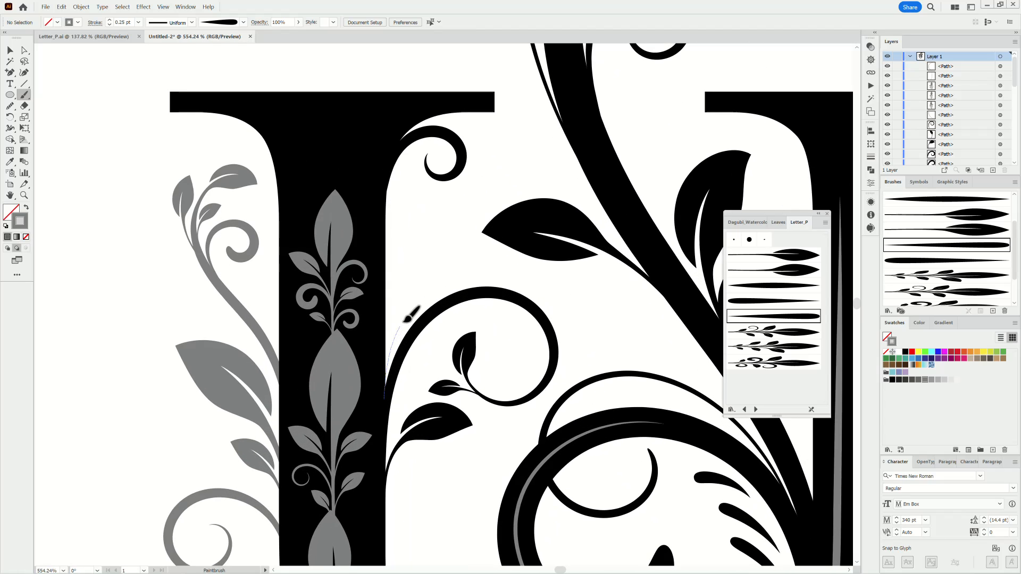
- Paint a grey curl along the upper black curl inside the thick side, plus a 1 pt leaf above it using the first single-leaf brush
left_click_drag(510, 294, 481, 316)
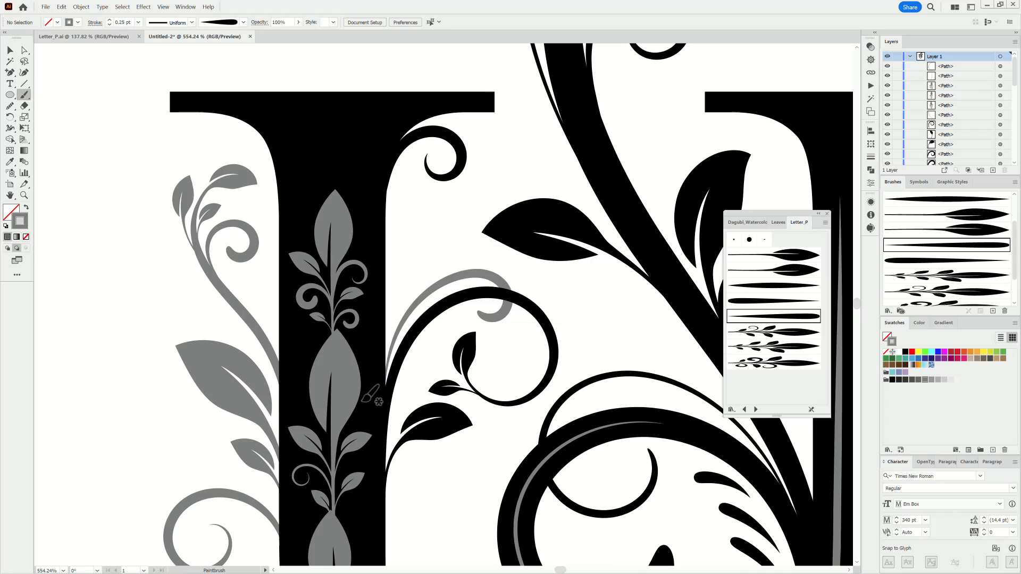
left_click(775, 256)
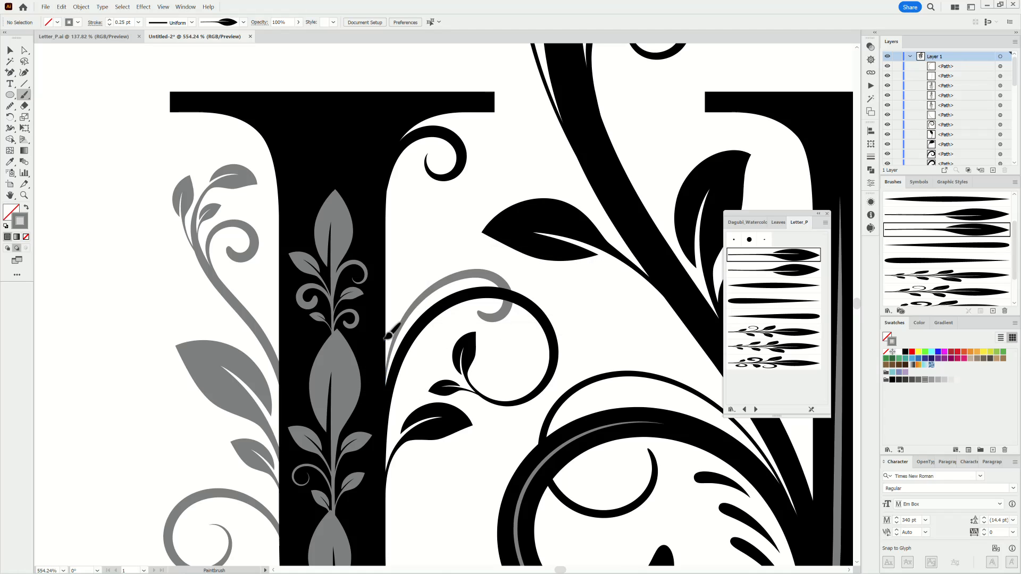
left_click_drag(430, 258, 432, 263)
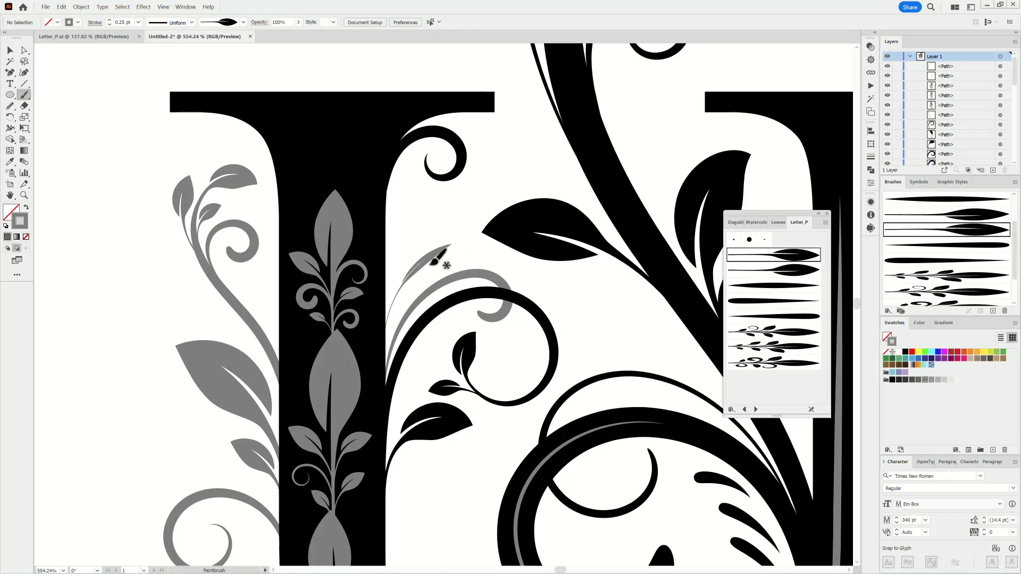
left_click(871, 158)
left_click(819, 141)
left_click(823, 182)
left_click(131, 327, "ctrl")
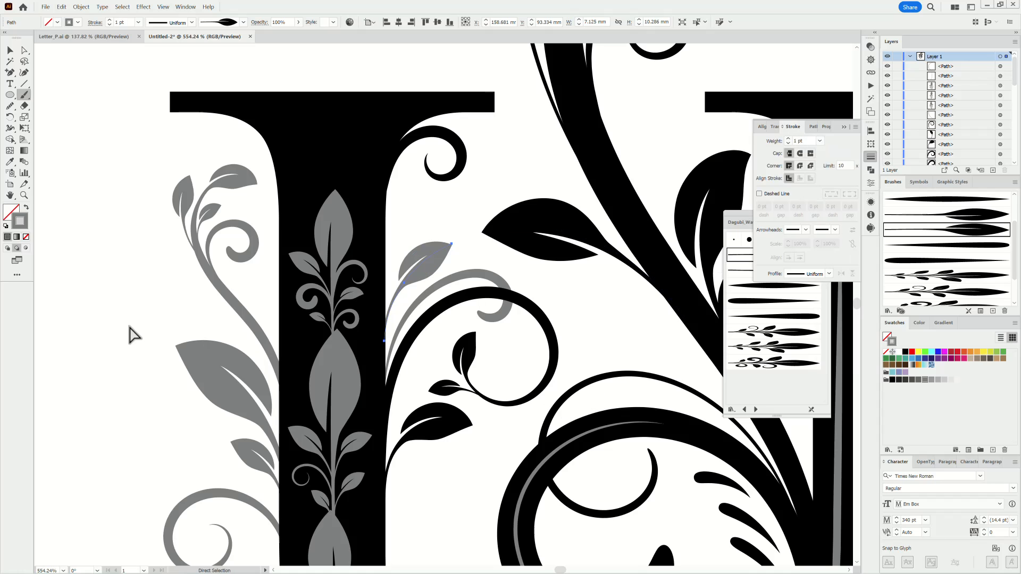
- Paint a large grey curl inside the U's thick side above the large inner leaf, using the double-tapered brush at 0.25 pt
left_click_drag(565, 397, 503, 394)
left_click_drag(623, 371, 465, 297)
left_click_drag(507, 395, 526, 349)
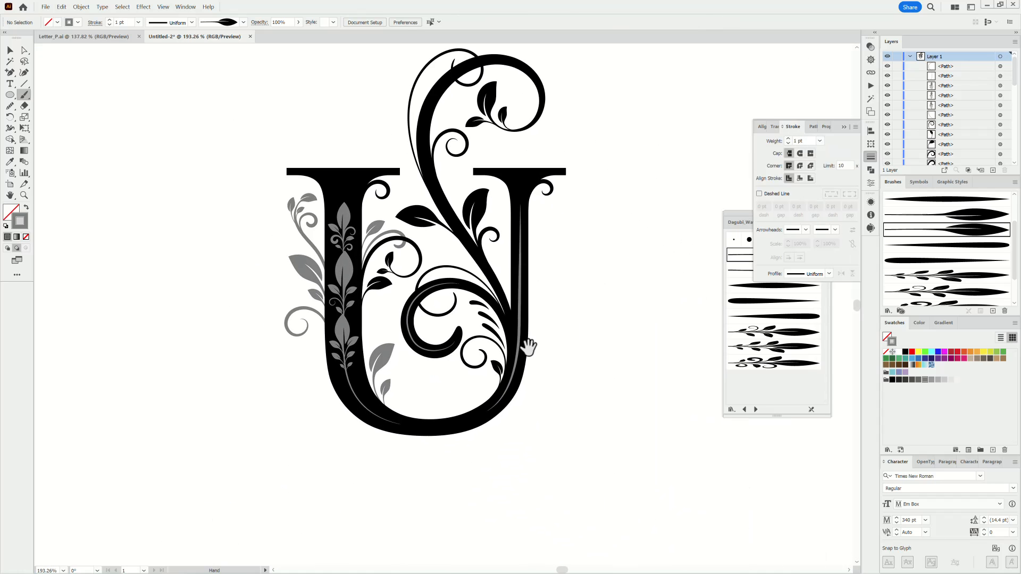
left_click_drag(450, 410, 519, 416)
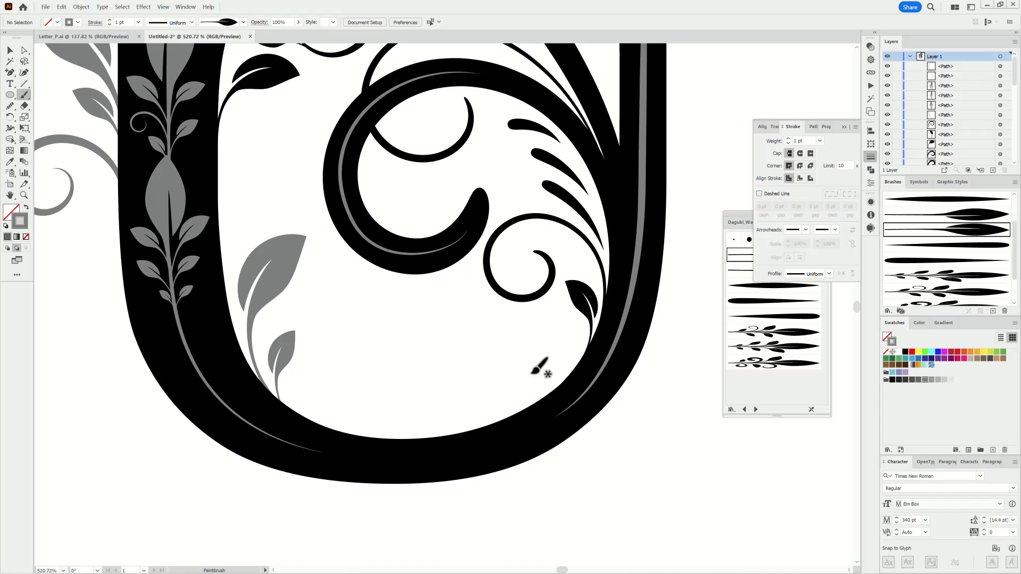
left_click(755, 287)
left_click(819, 141)
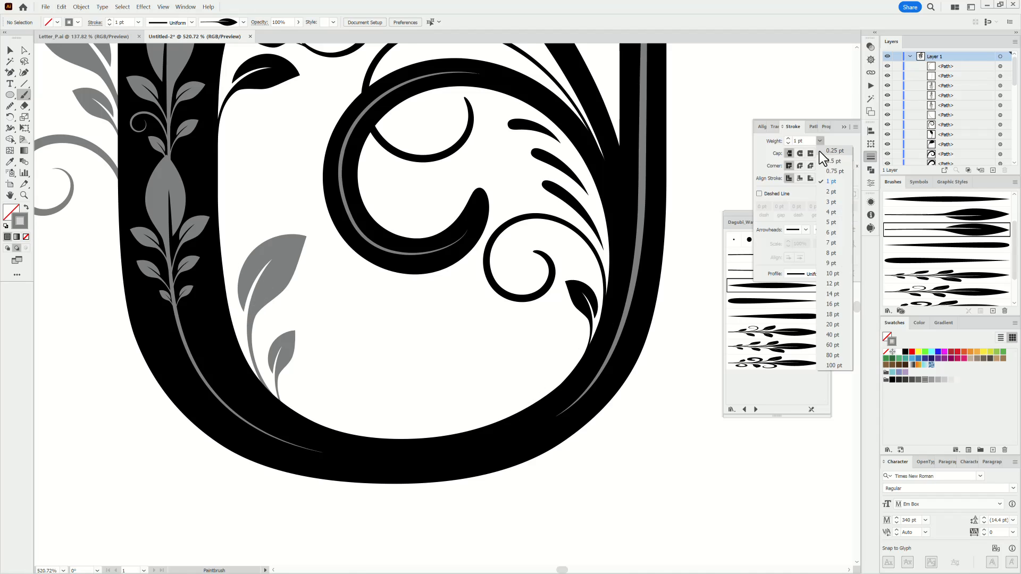
left_click(818, 151)
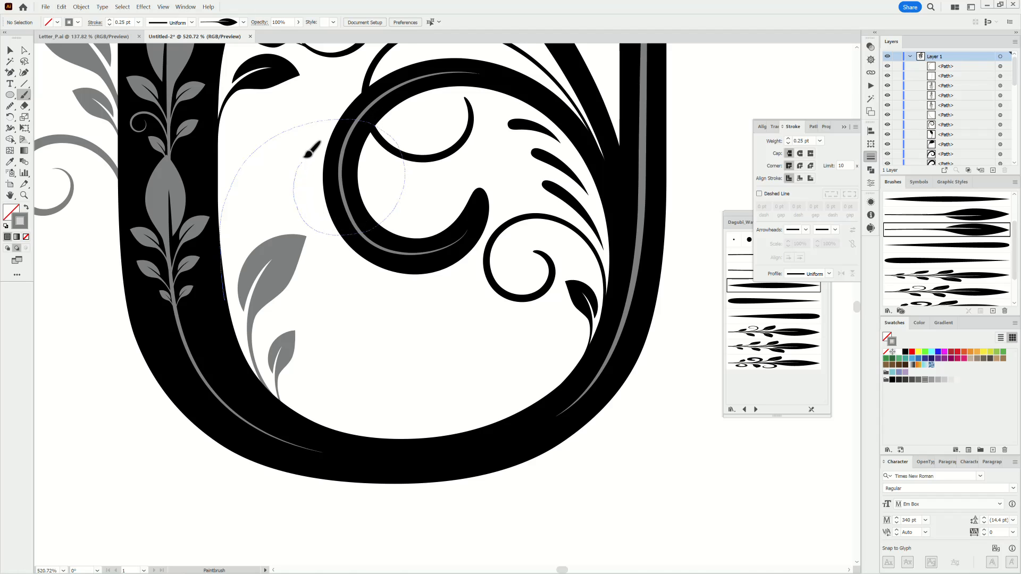
left_click_drag(305, 158, 302, 163)
left_click(774, 286)
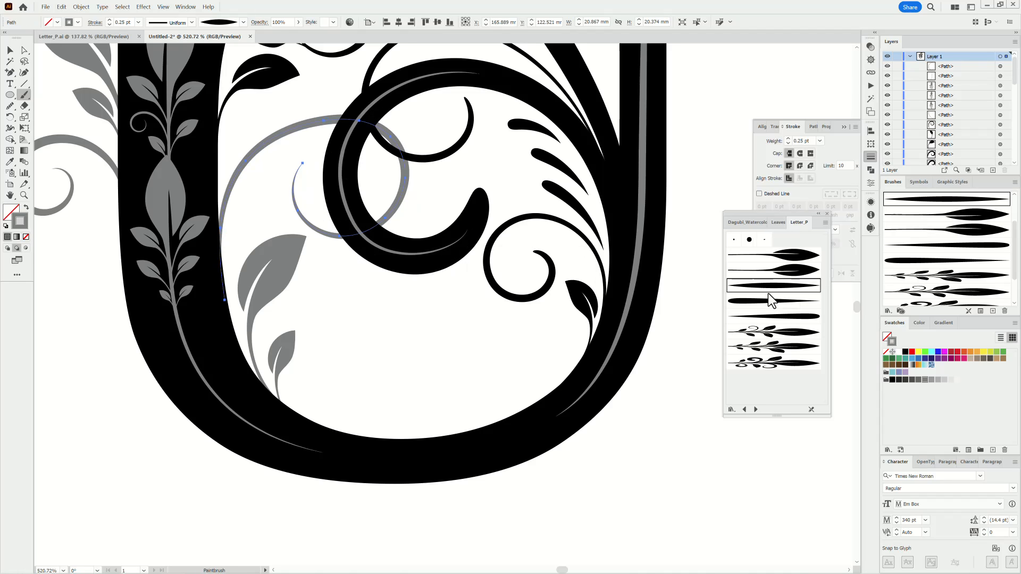
key("ctrl+z")
key("ctrl+z")
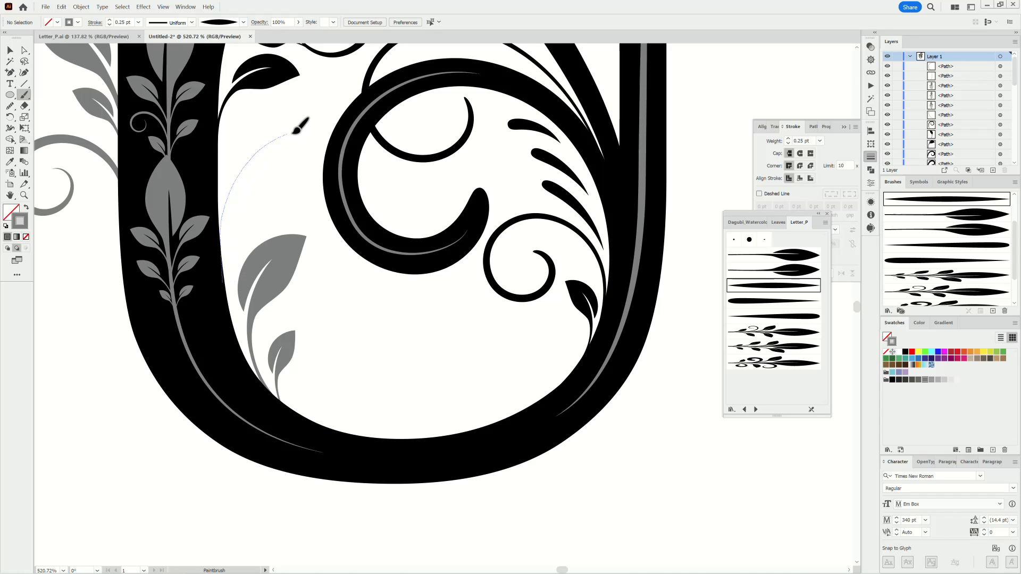
left_click_drag(308, 166, 305, 155)
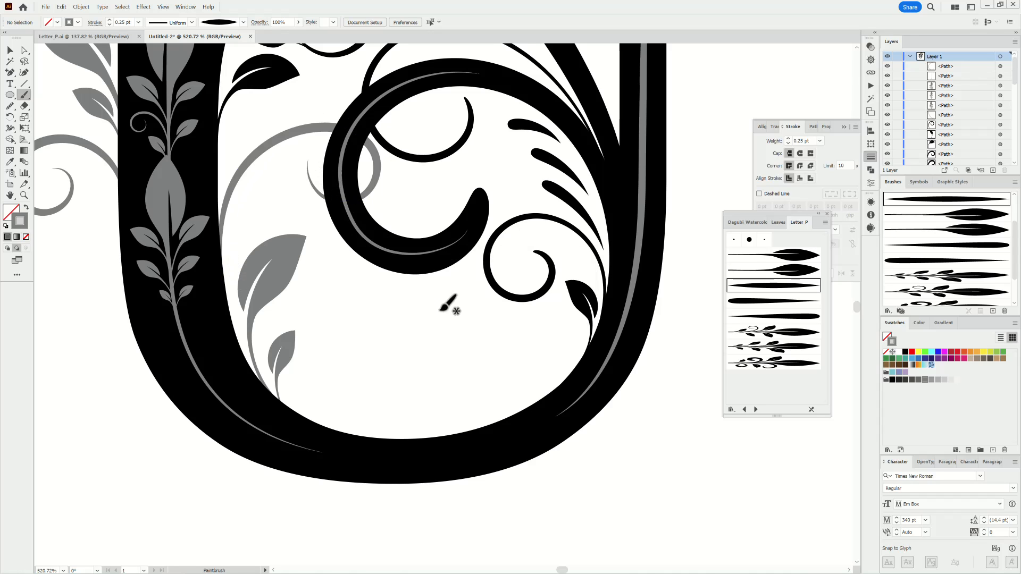
- Paint a long grey curl rising outside the thin black curl of the upper flourish with the double-tapered brush at 0.25 pt
left_click_drag(517, 370, 437, 342)
left_click_drag(582, 371, 569, 339)
left_click_drag(509, 146, 469, 200)
left_click_drag(432, 188, 492, 239)
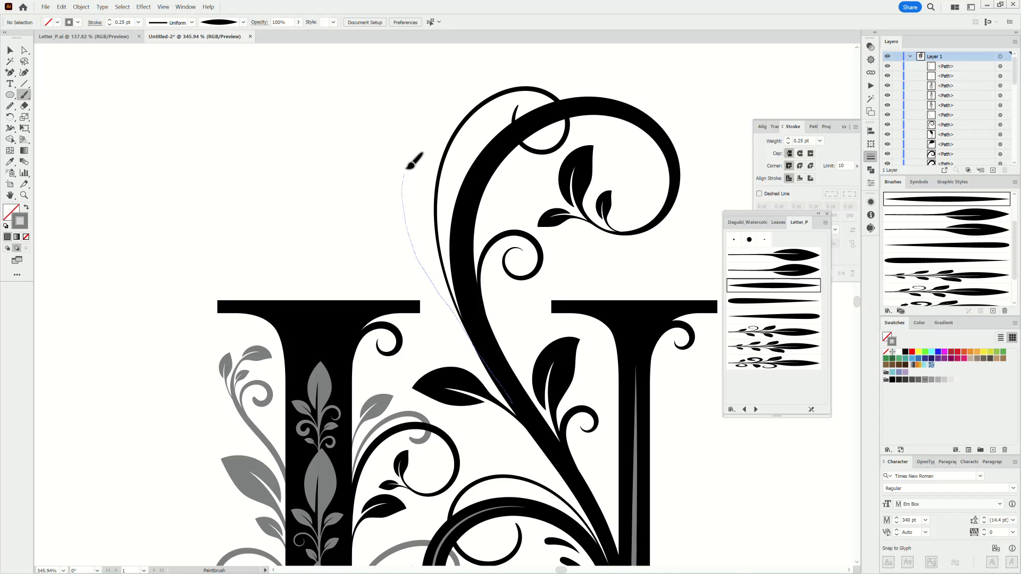
left_click_drag(453, 185, 452, 182)
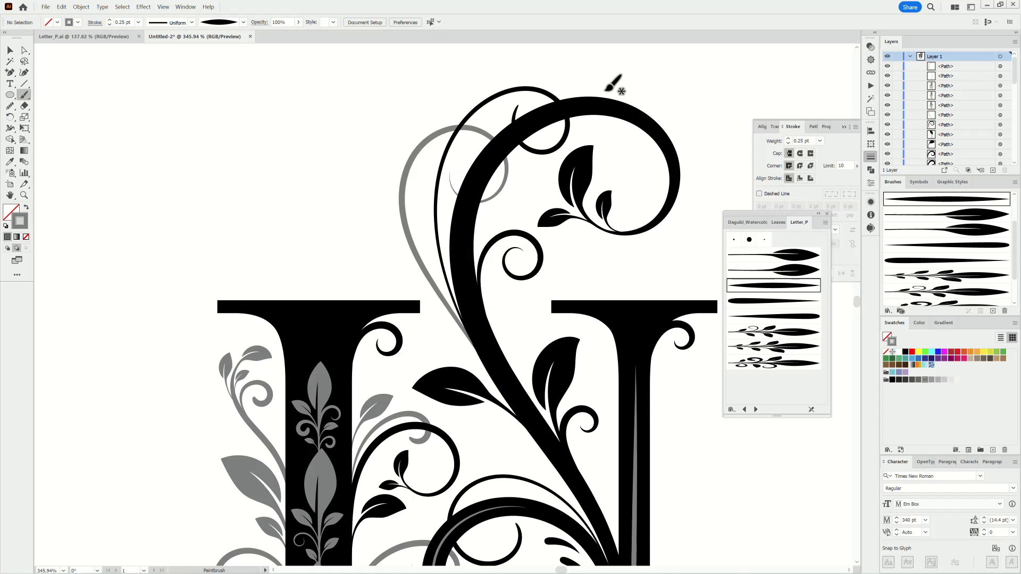
- Add a small grey curl to the outer side of the leafy stem beside the U's thick side
left_click_drag(628, 405, 585, 403)
left_click_drag(625, 393, 595, 252)
left_click_drag(680, 280, 660, 276)
left_click_drag(612, 332, 623, 329)
left_click_drag(625, 292, 650, 333)
left_click_drag(701, 462, 729, 452)
- Outside the U's thin side, paint a large 1 pt grey leaf with the first single-leaf brush and a double-tapered curl below it at 0.3 pt
left_click(782, 259)
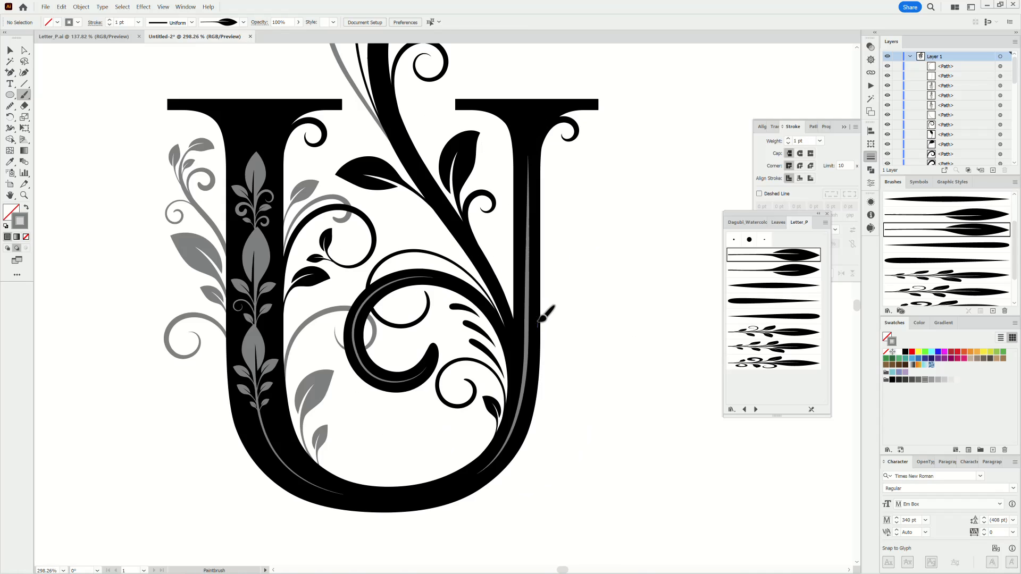
left_click_drag(581, 236, 614, 218)
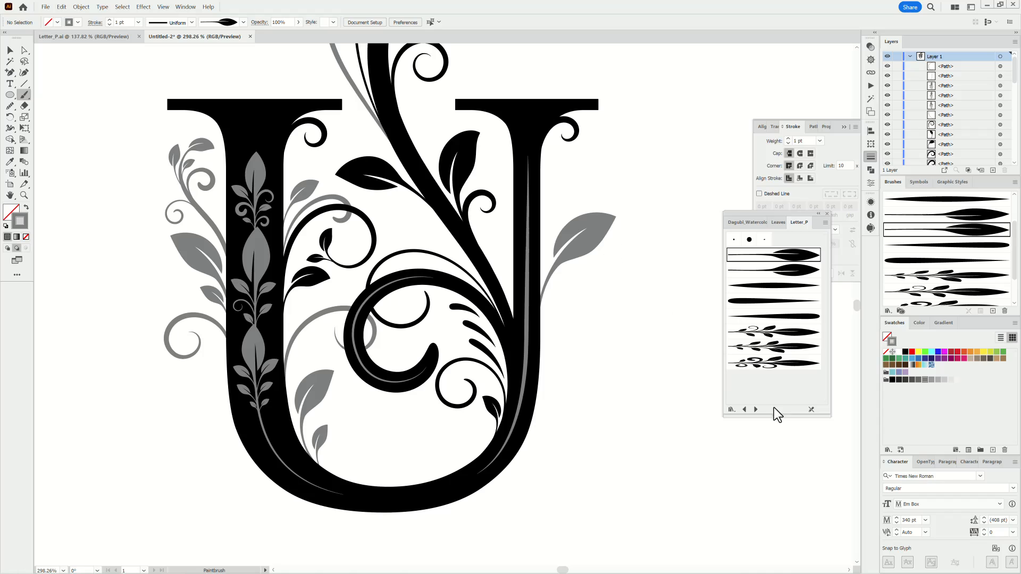
left_click(786, 287)
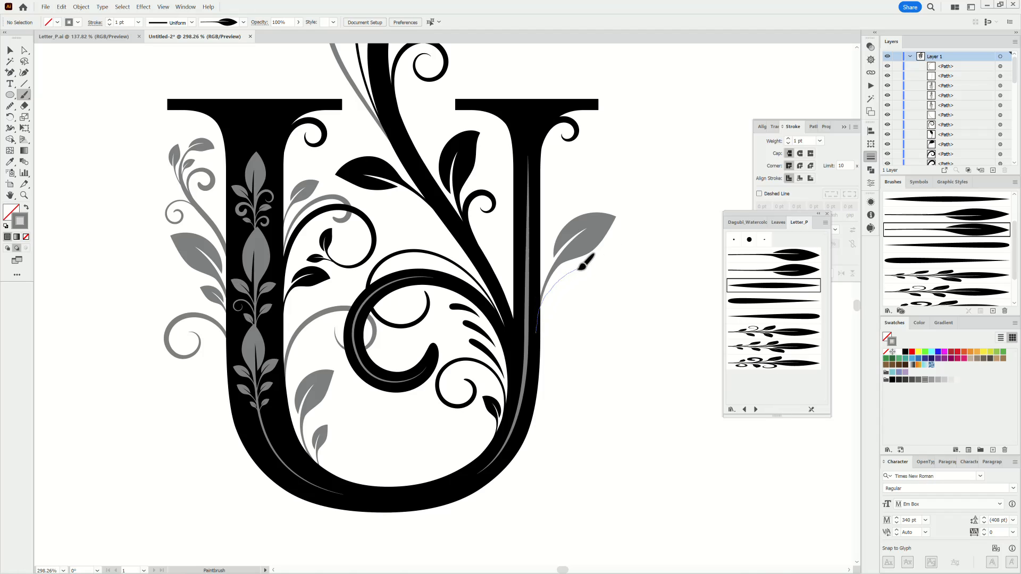
left_click_drag(618, 300, 611, 308)
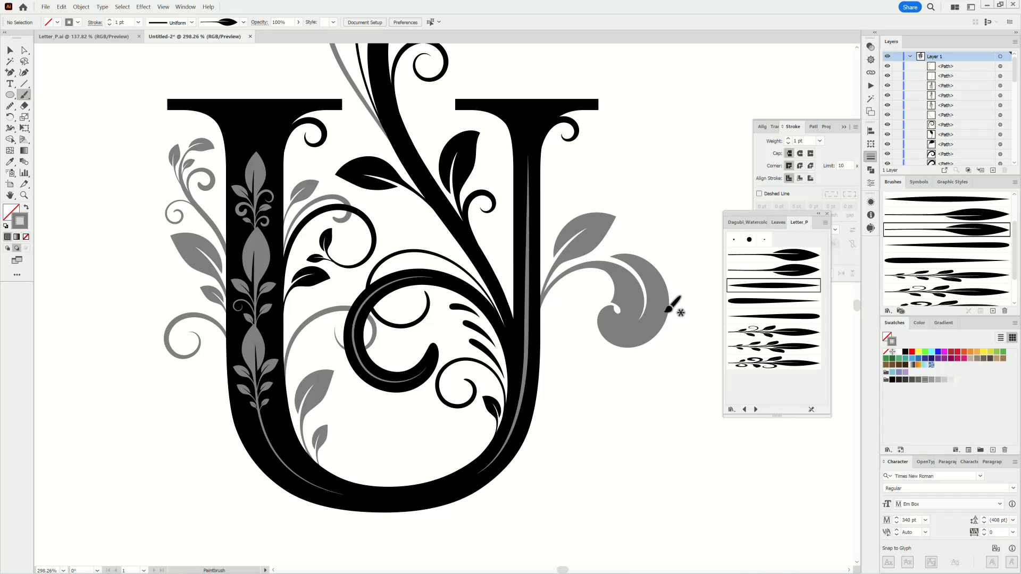
left_click(819, 141)
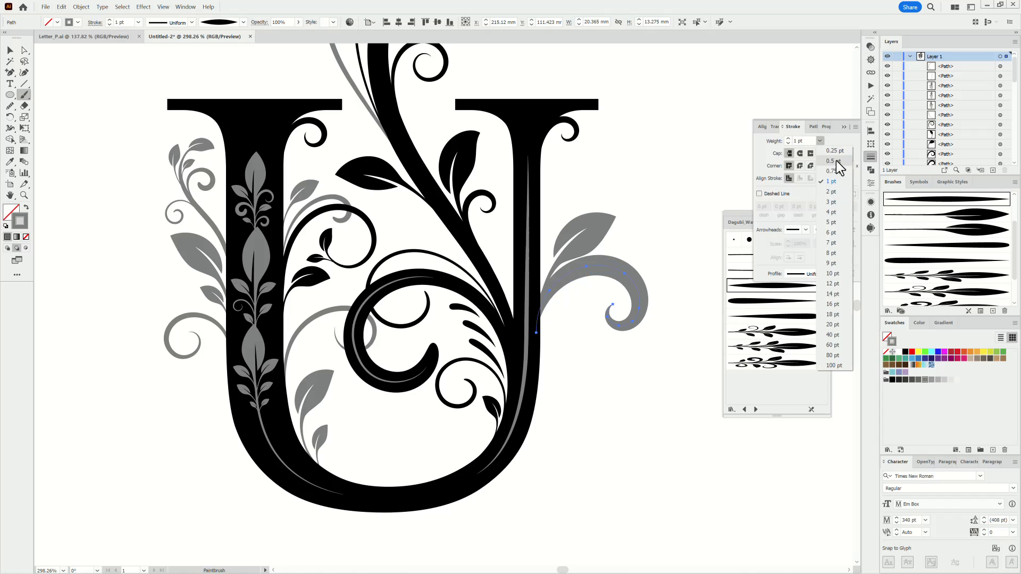
left_click(836, 161)
left_click(788, 143)
left_click(788, 144)
key("ctrl+shift+a")
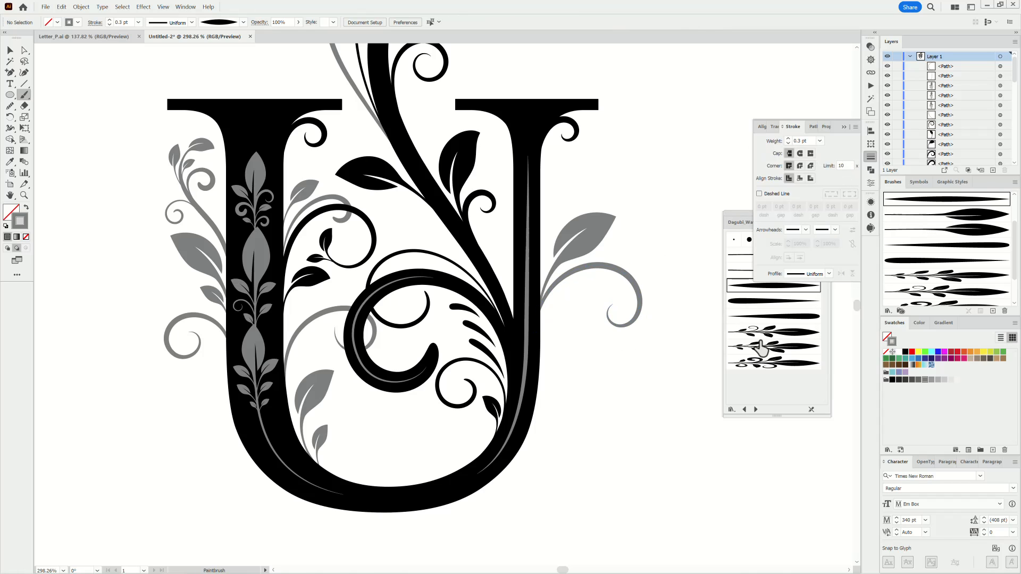
- Paint a smaller grey leaf beneath the curl outside the thin side with the first single-leaf brush and set its stroke to 1 pt
left_click_drag(741, 214, 760, 293)
left_click(792, 334)
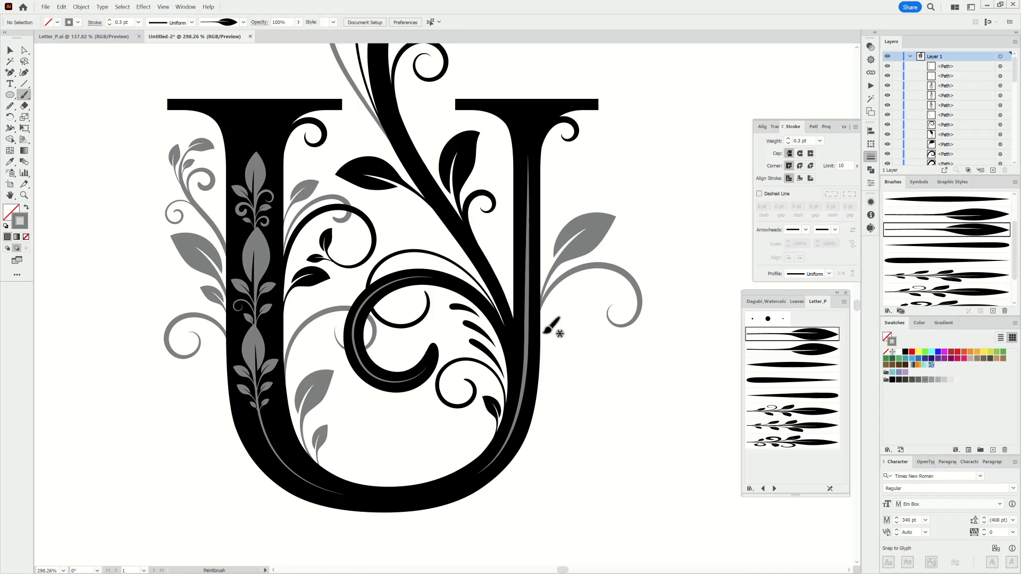
left_click_drag(575, 289, 585, 296)
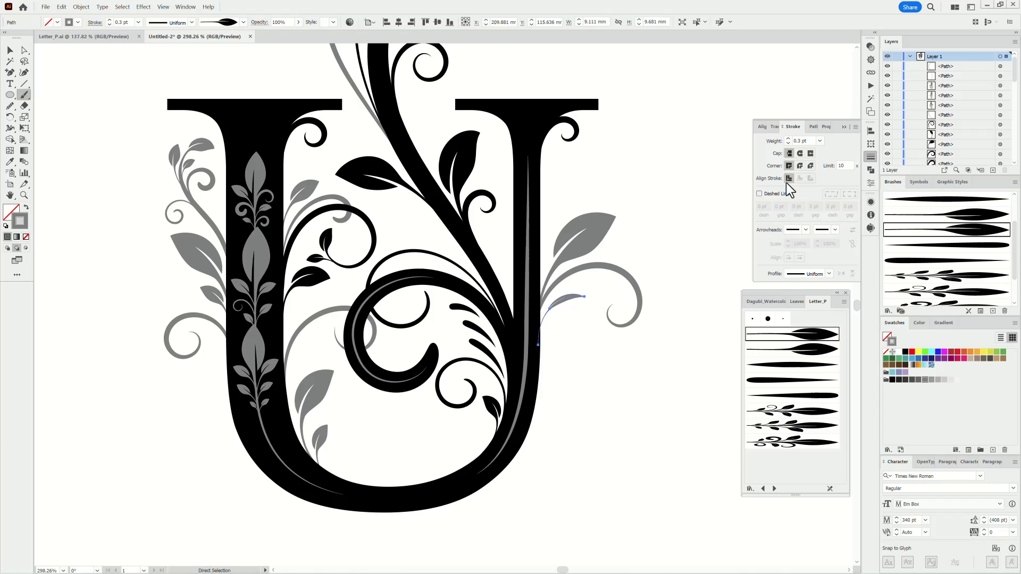
left_click(820, 141)
left_click(832, 182)
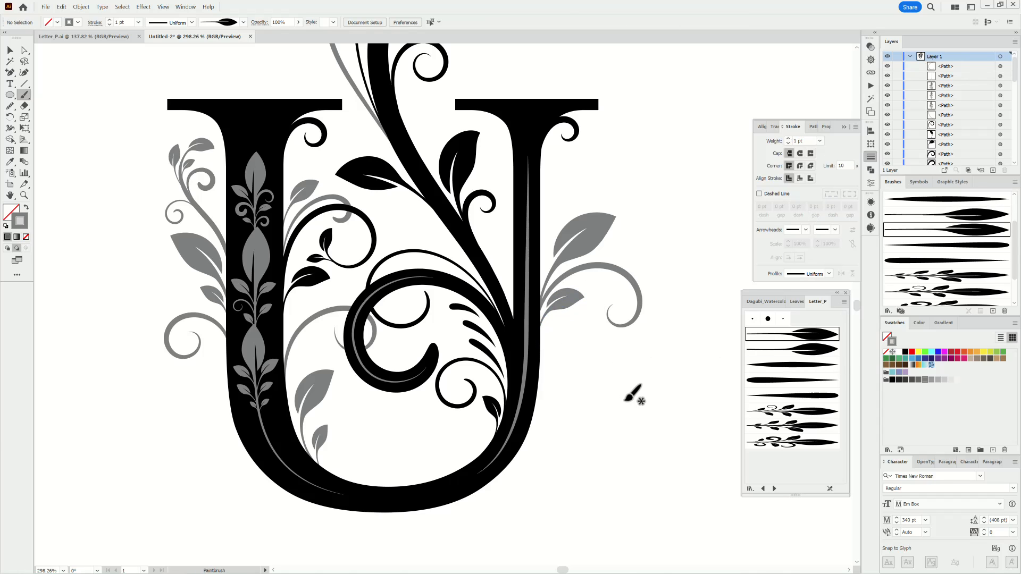
- Paint a small 0.3 pt grey curl and a tiny 1 pt leaf below the smaller outer leaf, reusing the neighbouring curl and leaf styles
key("ctrl+z")
key("ctrl+z")
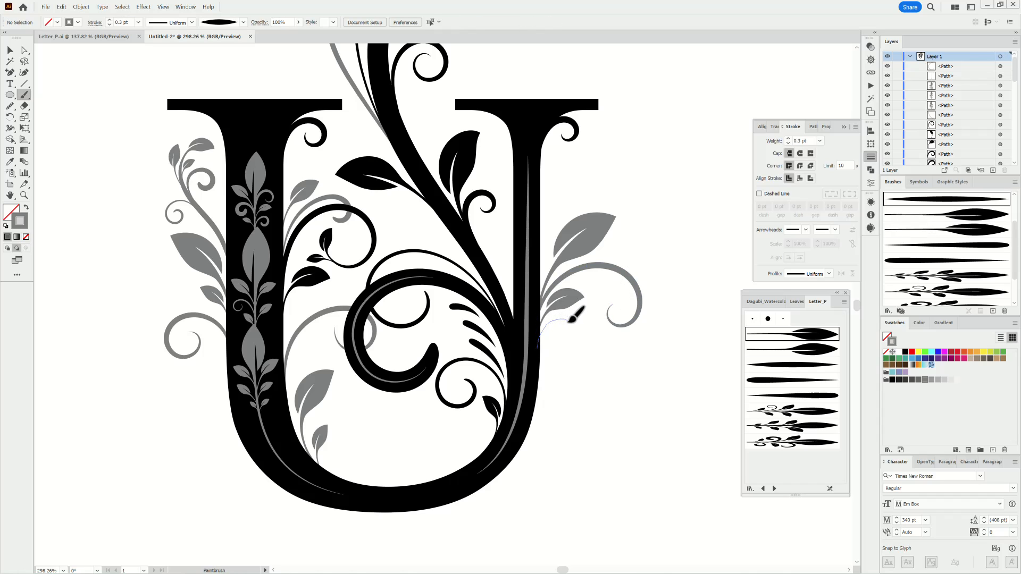
left_click_drag(568, 347, 567, 345)
left_click(553, 323, "ctrl")
left_click(611, 379, "ctrl")
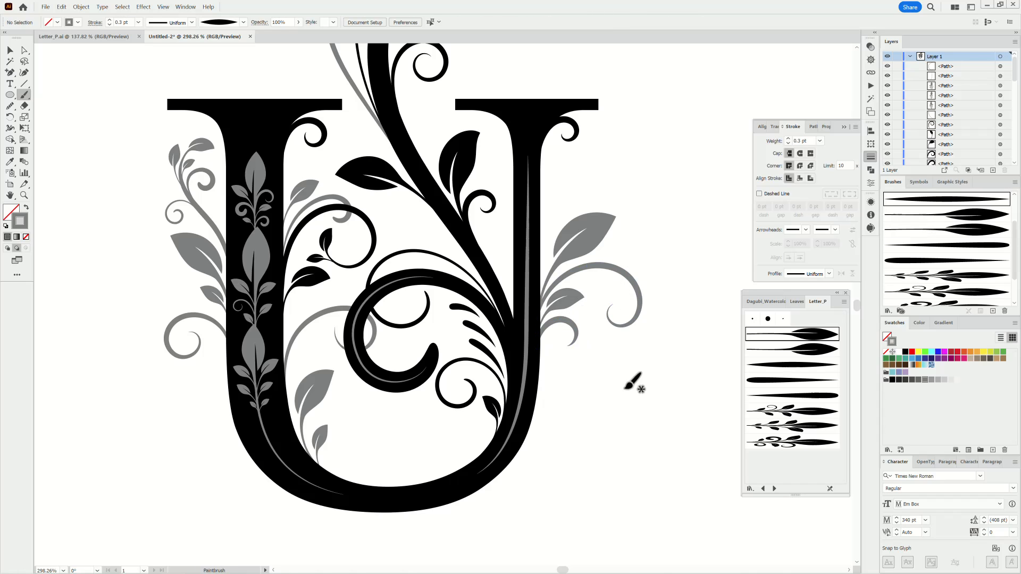
left_click(569, 306, "ctrl")
left_click(598, 376, "ctrl")
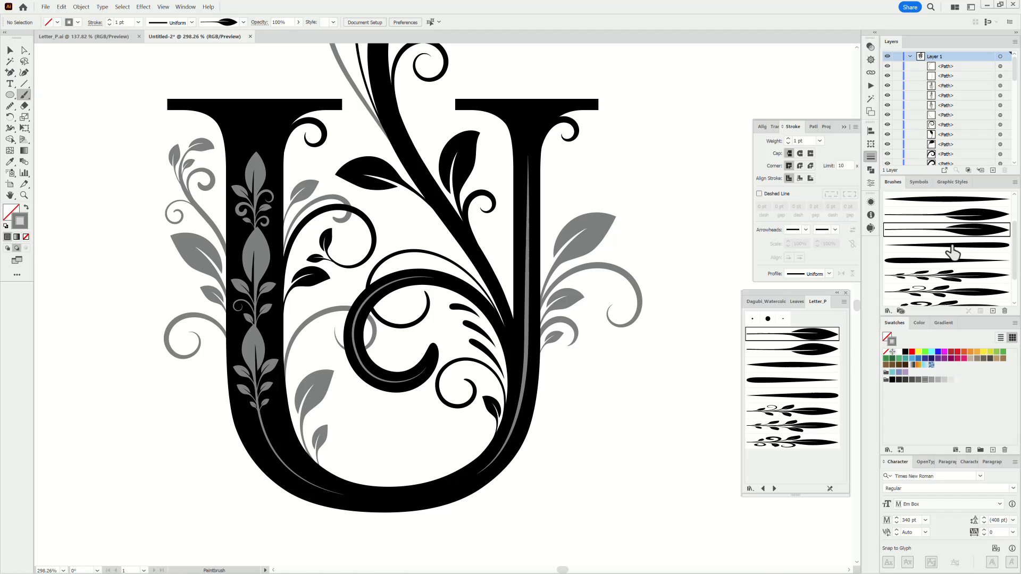
left_click(950, 246)
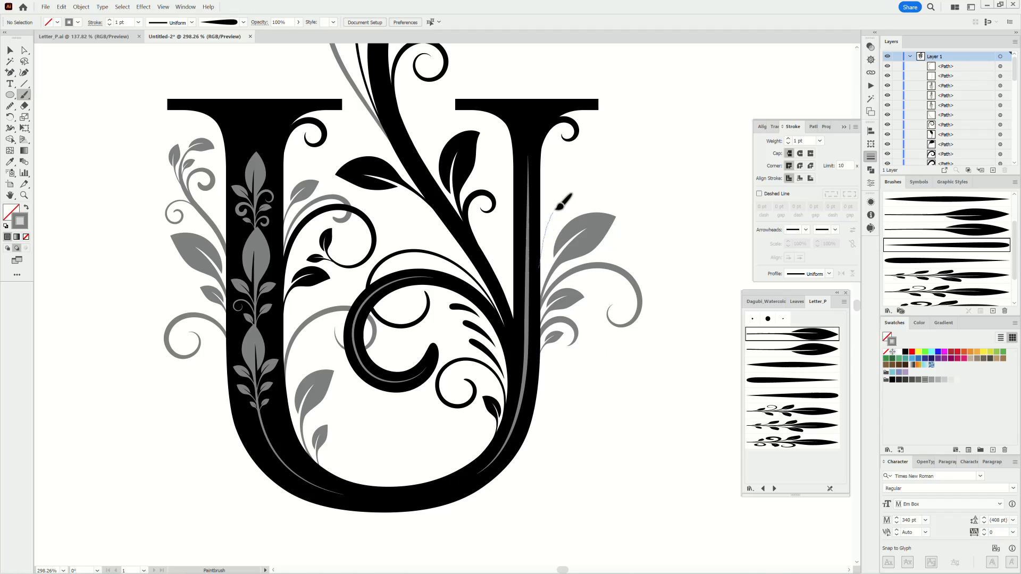
left_click_drag(556, 208, 578, 191)
left_click(820, 141)
left_click(830, 153)
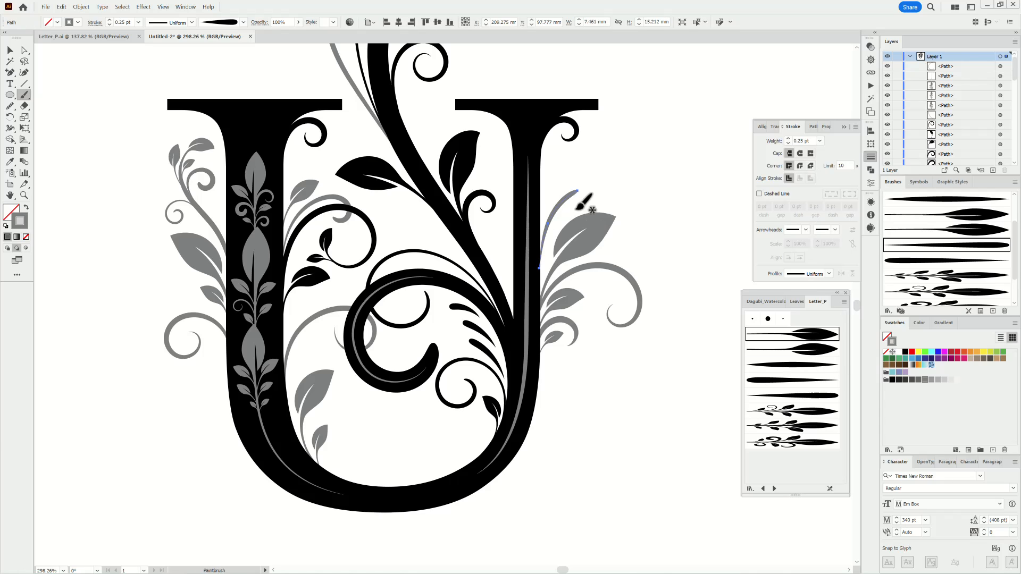
key("ctrl+shift+a")
mouse_move(547, 197)
left_mouse_down()
mouse_move(556, 178)
mouse_move(572, 211)
left_mouse_up()
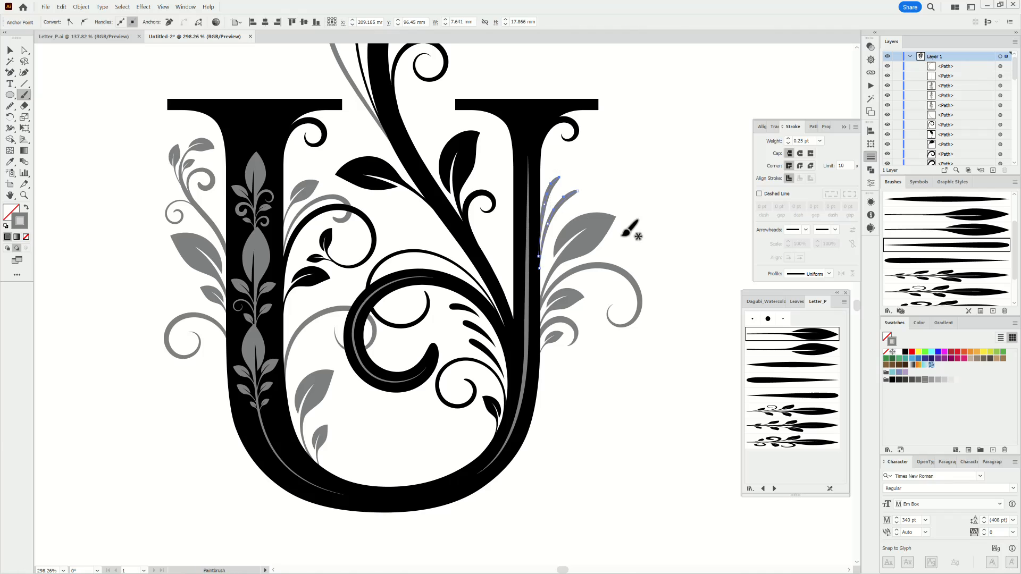
key("Delete")
key("Delete")
- Paint a narrow grey leaf above the large leaf outside the thin side, reusing the large leaf's brush and 1 pt stroke
left_click(608, 219, "ctrl")
left_click(652, 185, "ctrl")
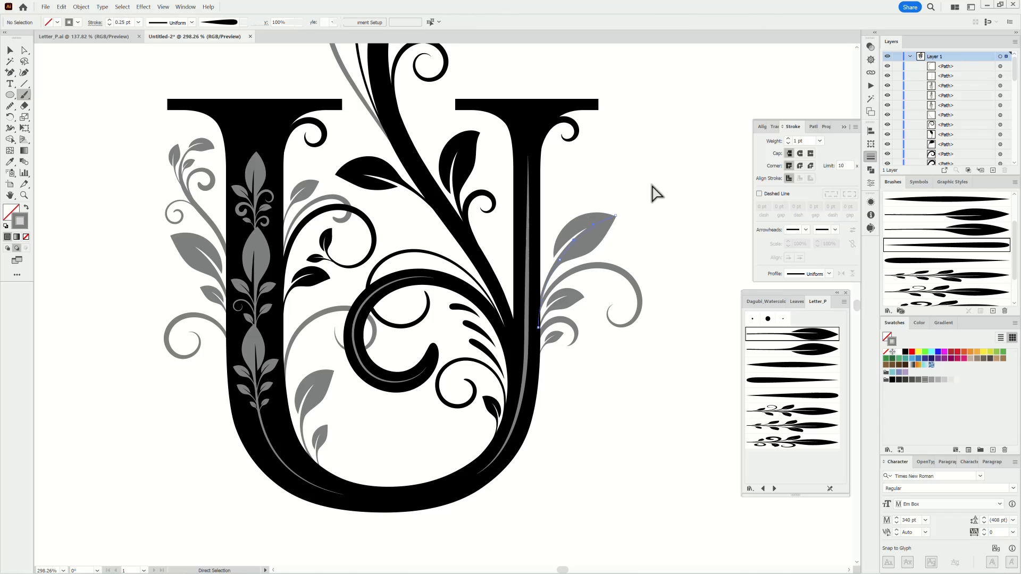
mouse_move(548, 219)
left_mouse_down()
mouse_move(565, 199)
mouse_move(557, 214)
left_mouse_up()
left_click(676, 162, "ctrl")
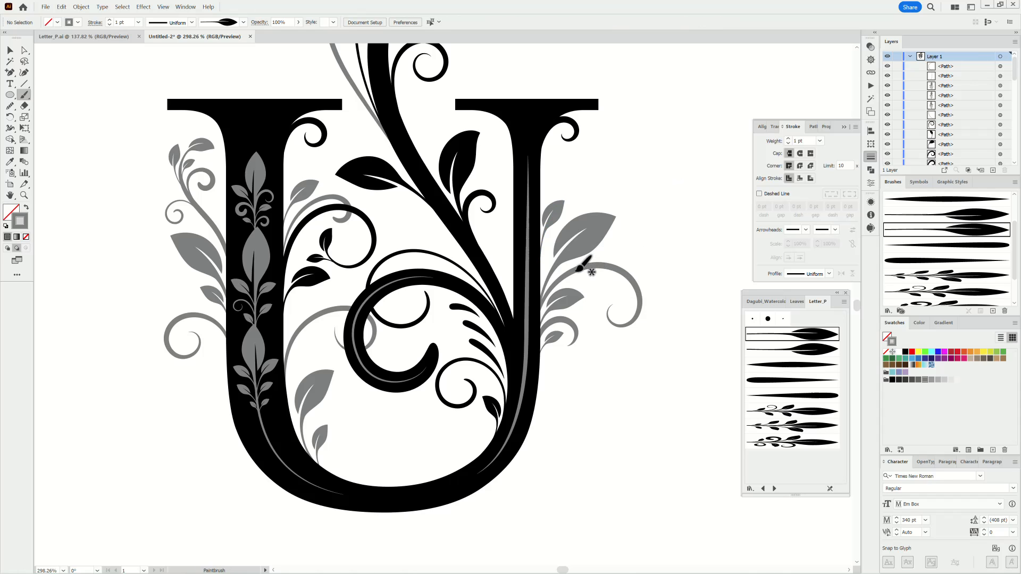
- Paint a small grey leaf beneath the outer curl and another above it with the mirrored single-leaf brush, then show the whole letter
left_click_drag(603, 280, 605, 281)
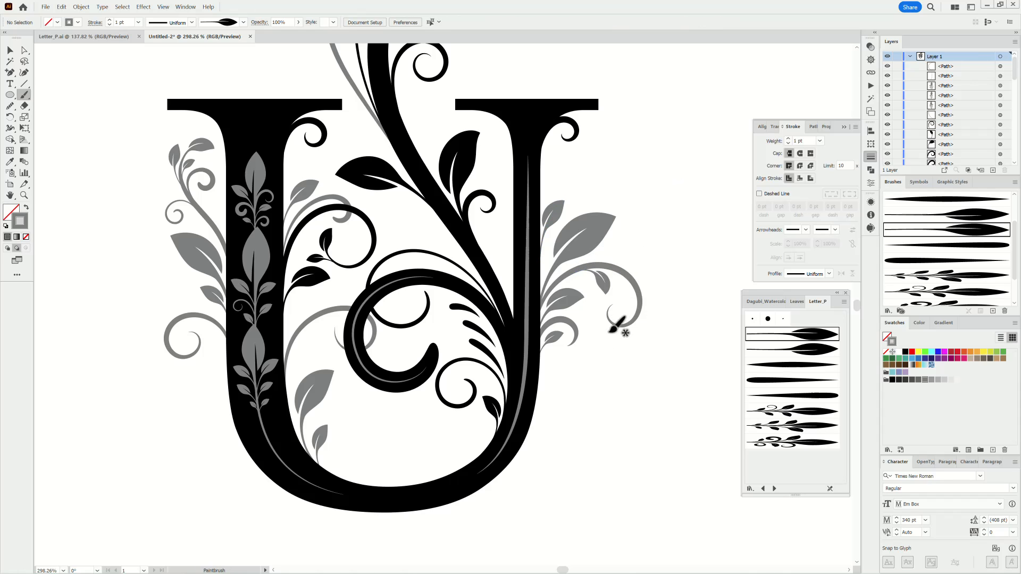
left_click(816, 350)
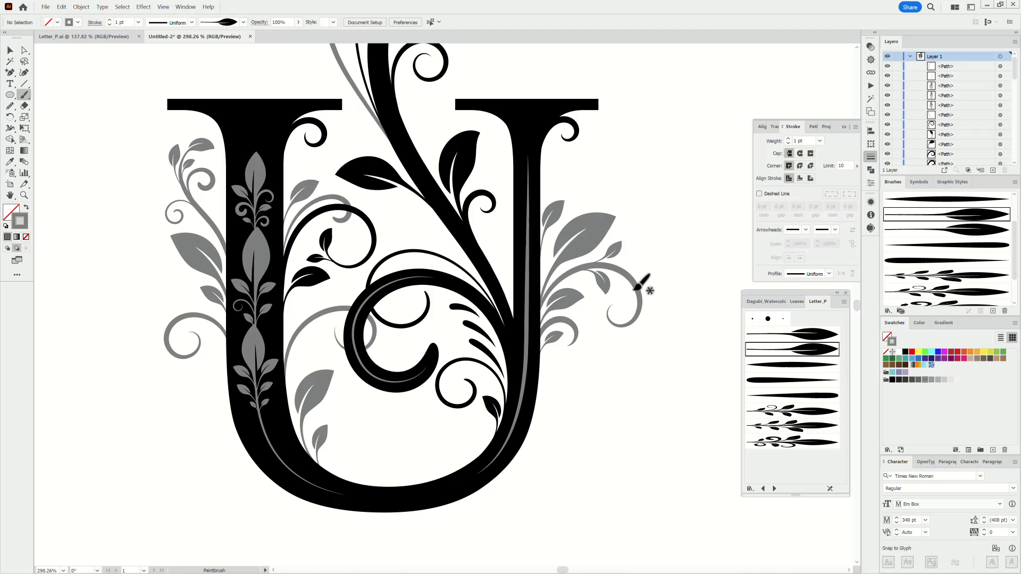
scroll(627, 431, "down", 5)
left_click_drag(647, 485, 671, 496)
left_click_drag(686, 406, 656, 449)
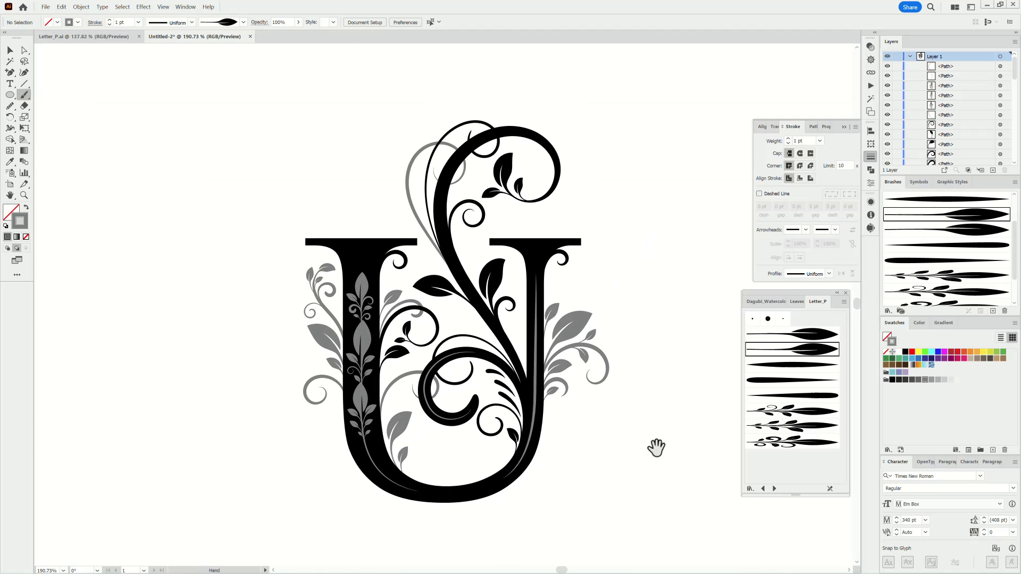
key("ctrl+0")
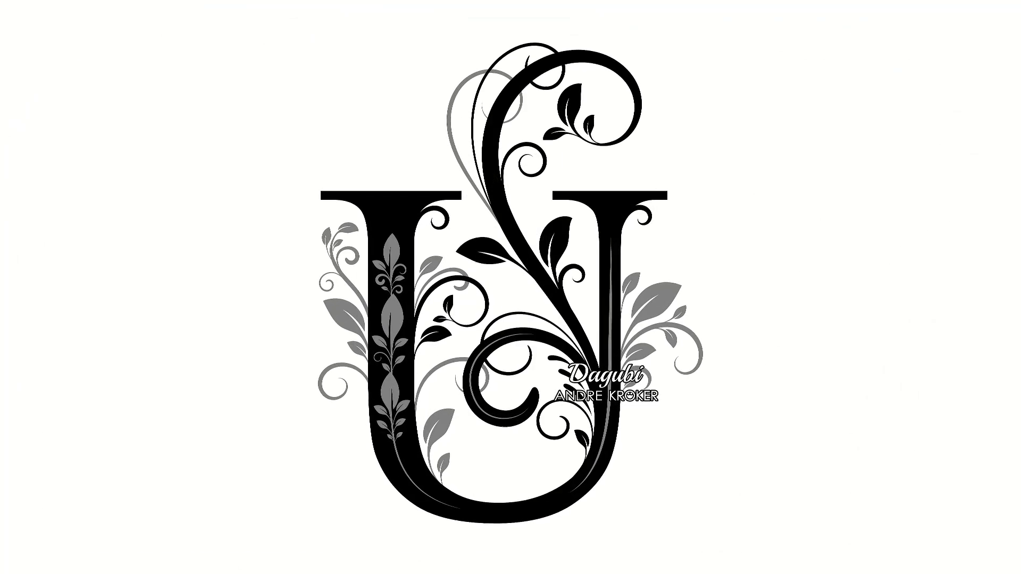